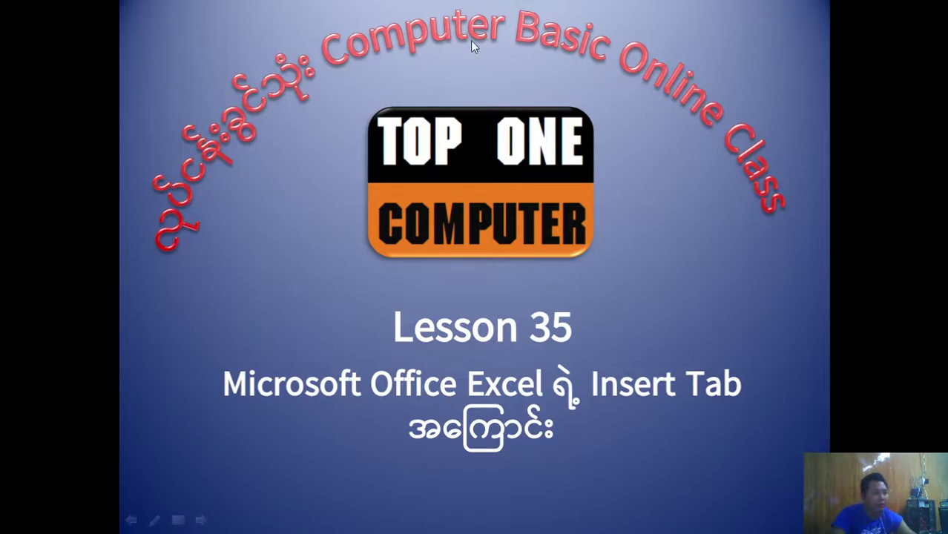
End the Lesson 35 slideshow, then close the presentation and save its changes.
{"action": "right_click", "coordinate": [598, 96]}
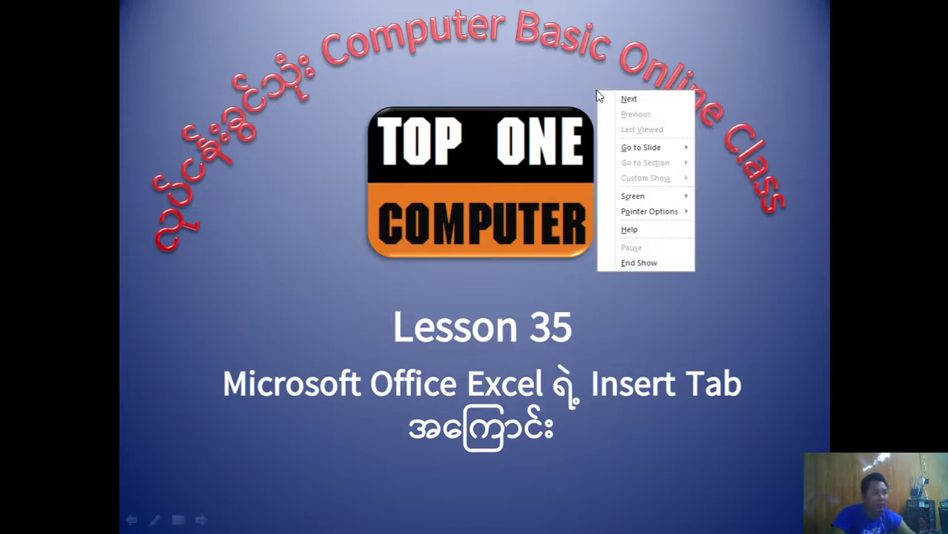
{"action": "left_click", "coordinate": [670, 269]}
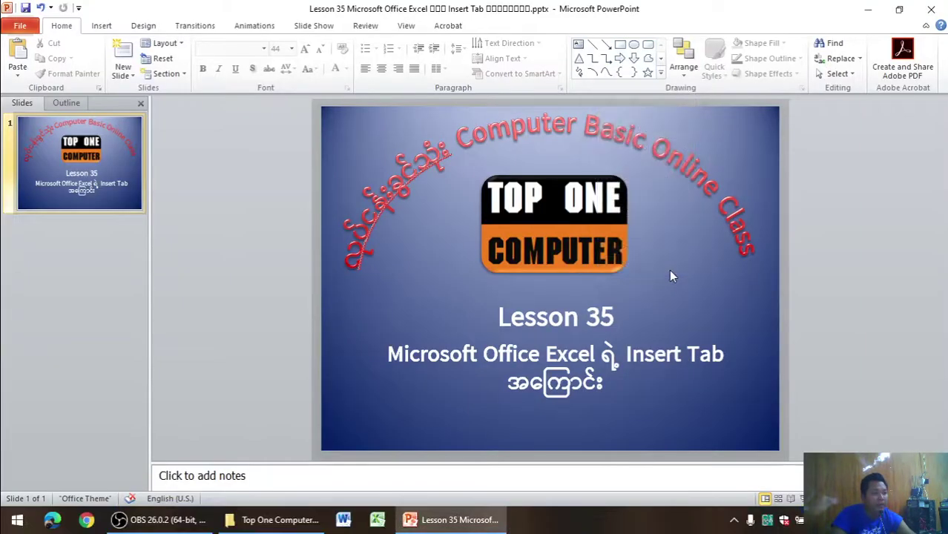
{"action": "left_click", "coordinate": [924, 8]}
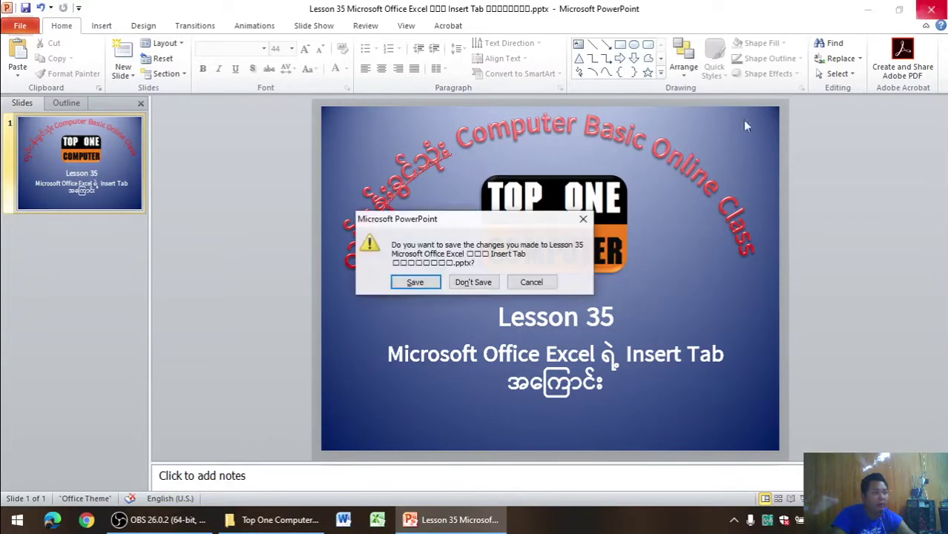
{"action": "left_click", "coordinate": [435, 290]}
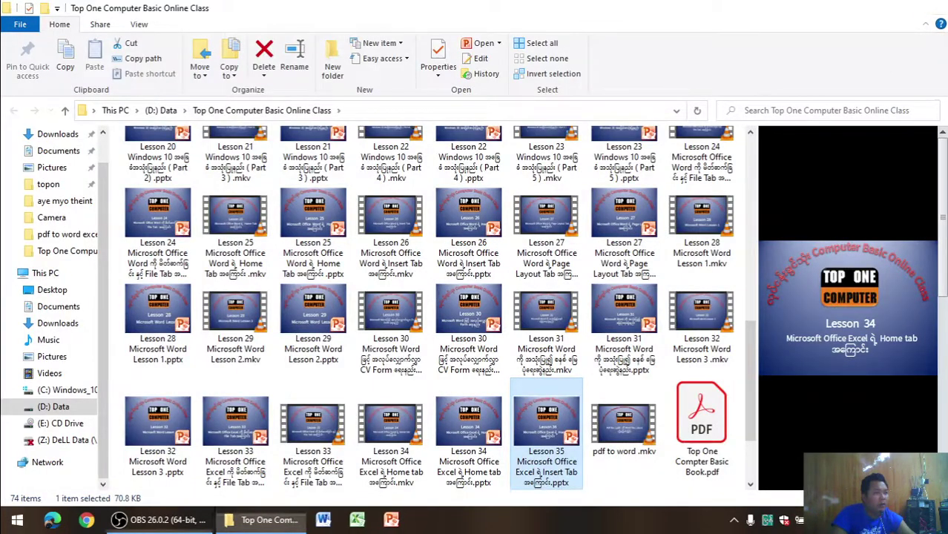
Open the Top One Computer Basic Online Class > MS Excel Lesson folder.
{"action": "key", "text": "alt+F4"}
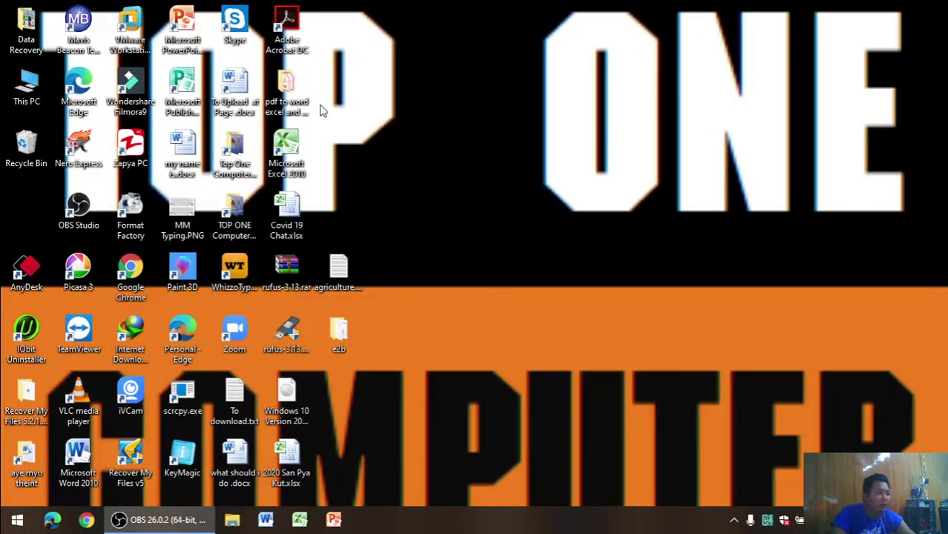
{"action": "left_click", "coordinate": [252, 163]}
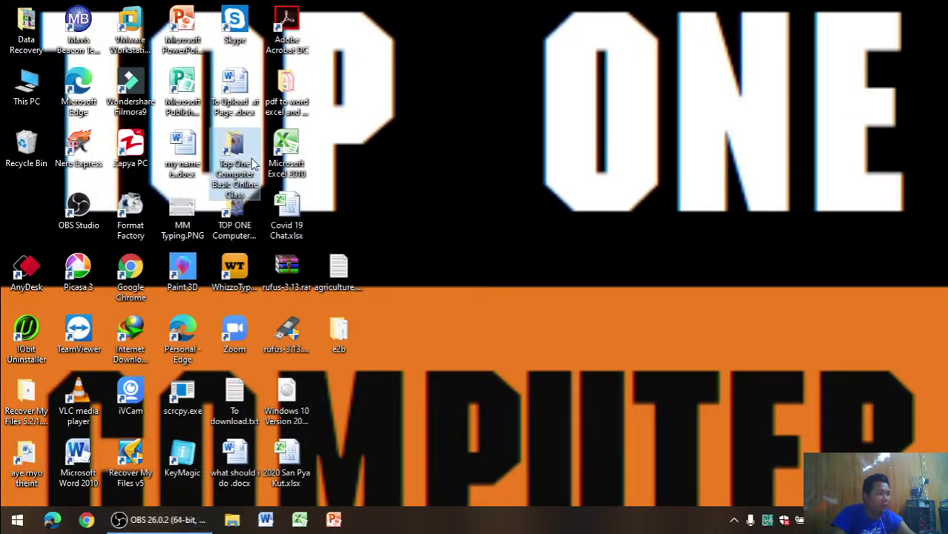
{"action": "double_click", "coordinate": [252, 163]}
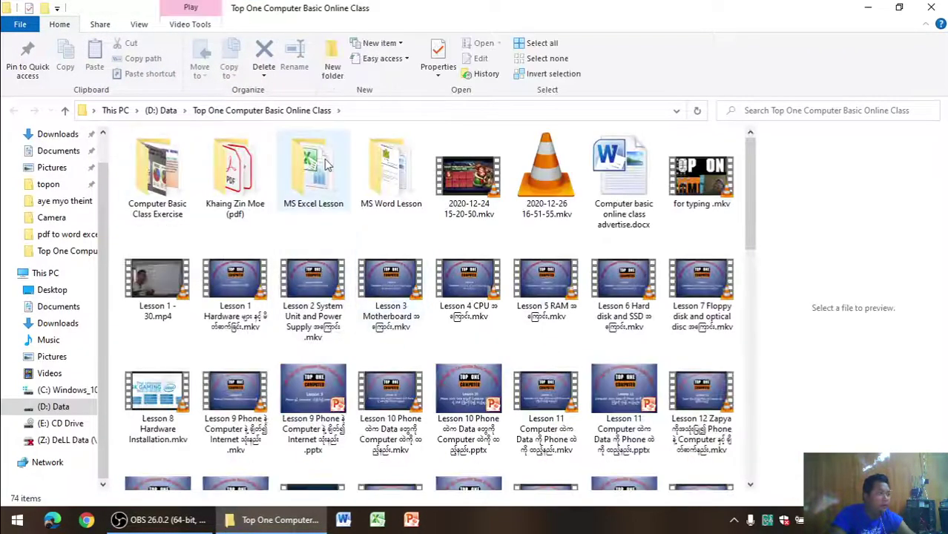
{"action": "double_click", "coordinate": [315, 170]}
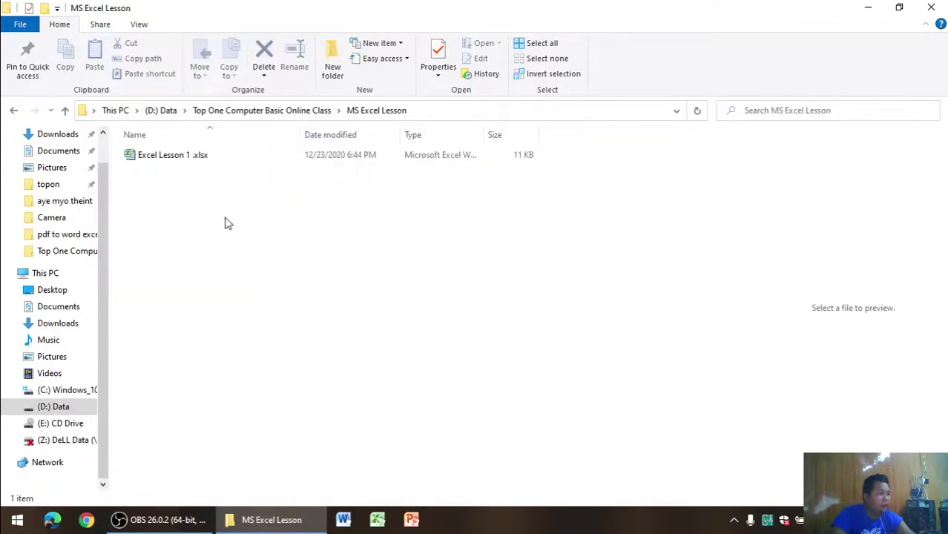
Create a new Excel worksheet named 'Excel Lesson 2' and open it.
{"action": "right_click", "coordinate": [226, 219]}
{"action": "mouse_move", "coordinate": [271, 416]}
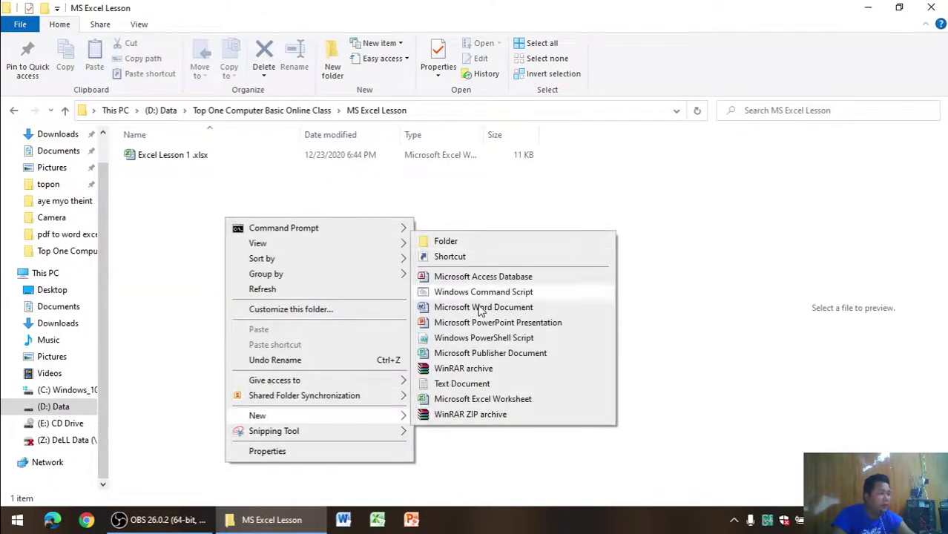
{"action": "left_click", "coordinate": [487, 400]}
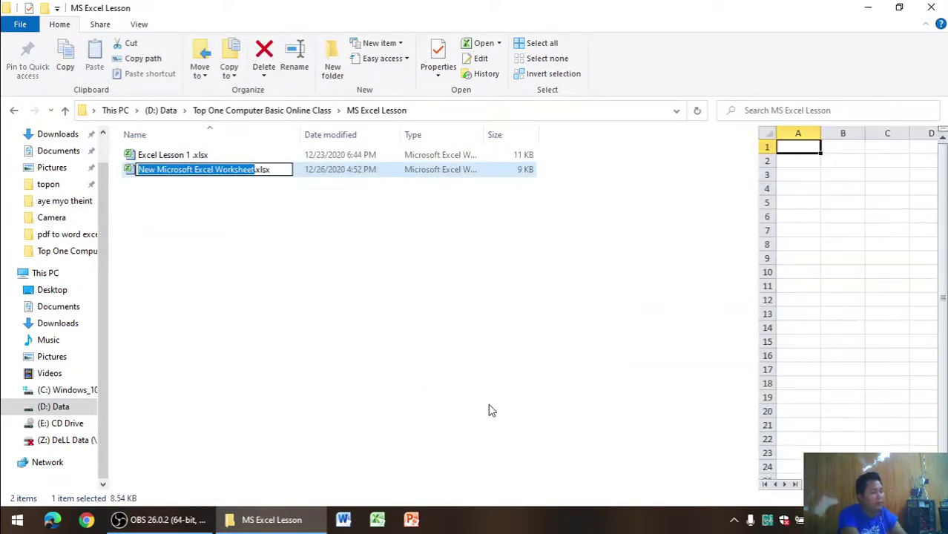
{"action": "type", "text": "e"}
{"action": "type", "text": "ထ"}
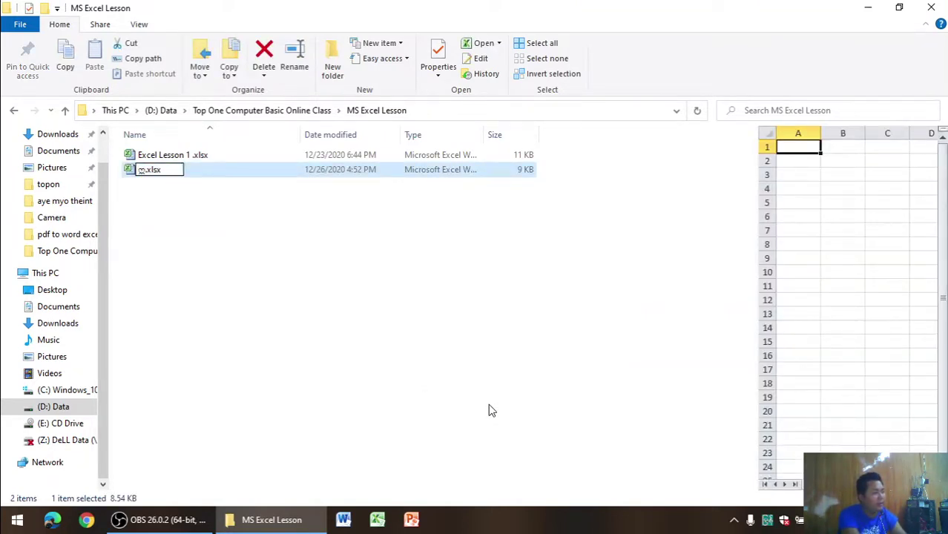
{"action": "key", "text": "BackSpace"}
{"action": "key", "text": "ctrl+shift"}
{"action": "type", "text": "xc"}
{"action": "type", "text": "el Lesso"}
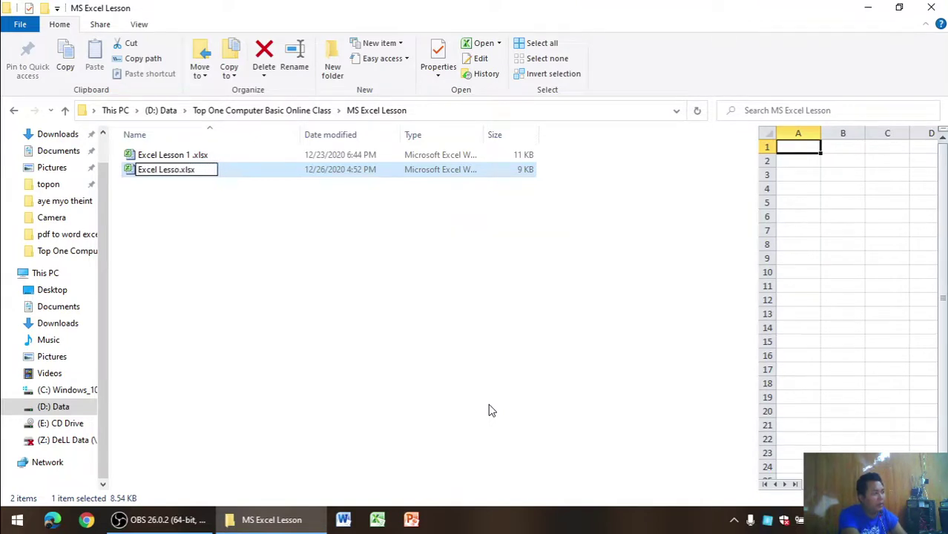
{"action": "type", "text": "n 2"}
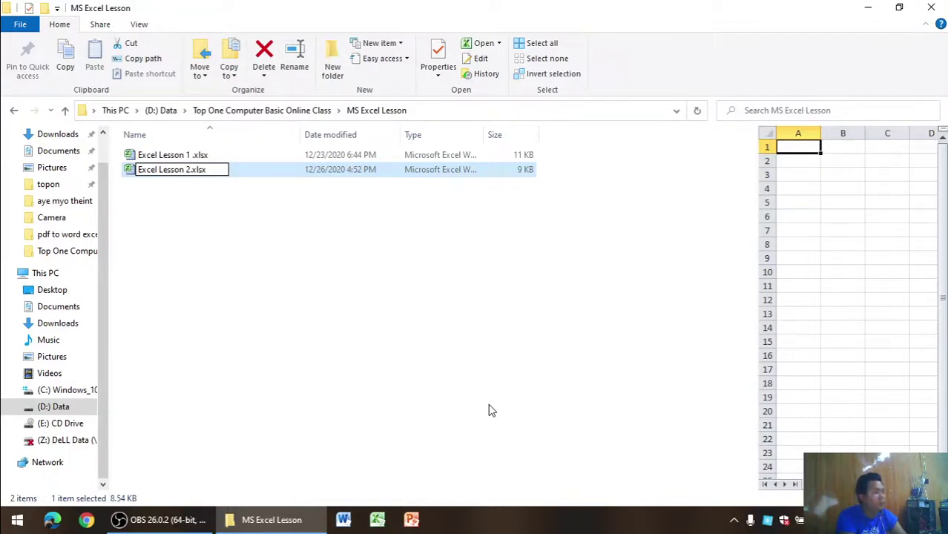
{"action": "key", "text": "Return"}
{"action": "key", "text": "Return"}
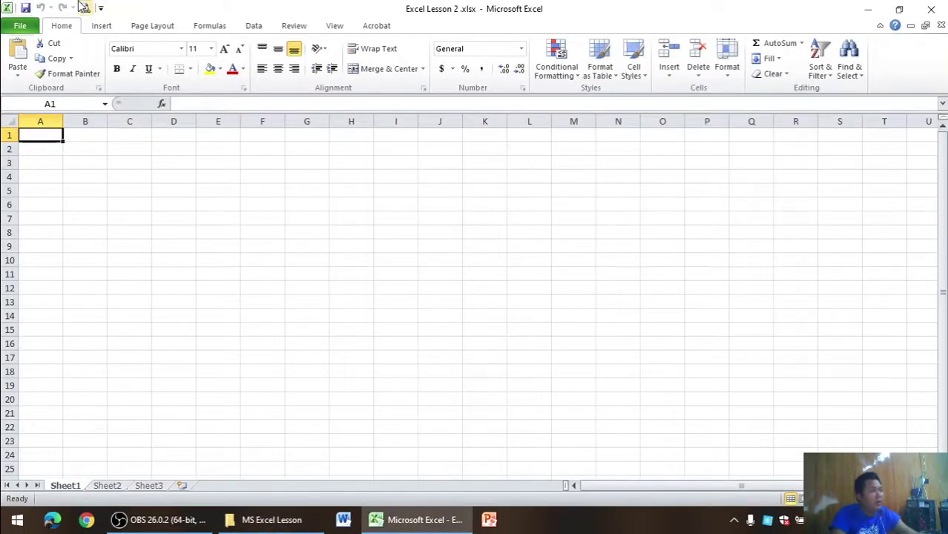
Switch the ribbon to the Insert commands for the empty Excel Lesson 2 sheet.
{"action": "left_click", "coordinate": [101, 26]}
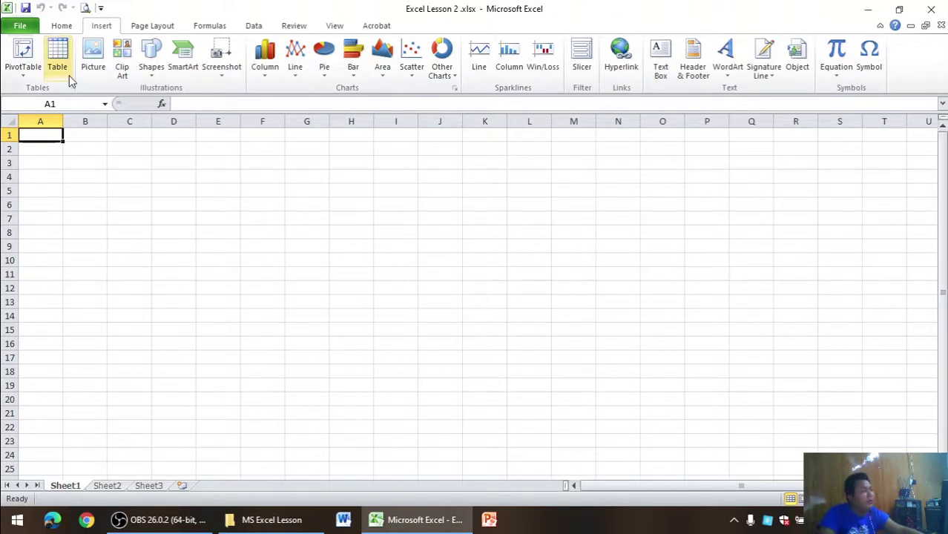
{"action": "left_click", "coordinate": [26, 77]}
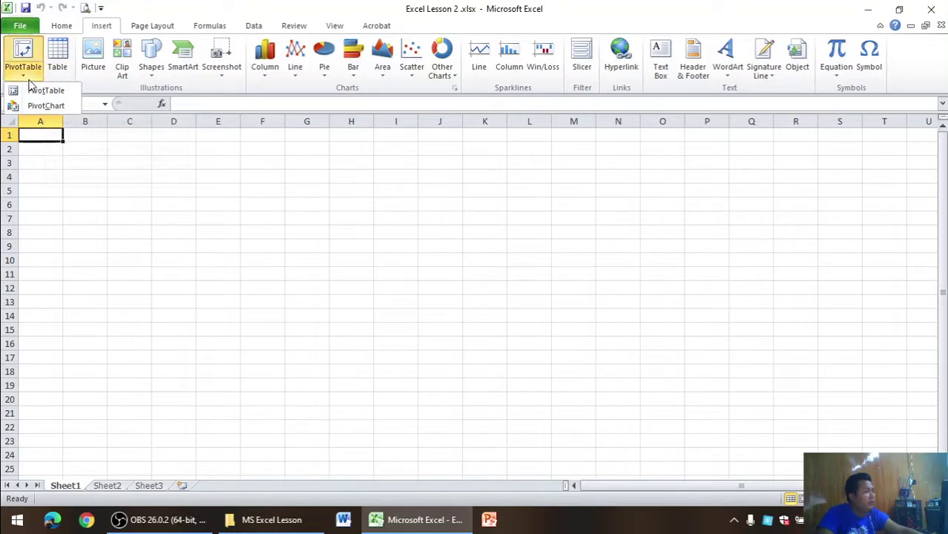
{"action": "left_click", "coordinate": [57, 67]}
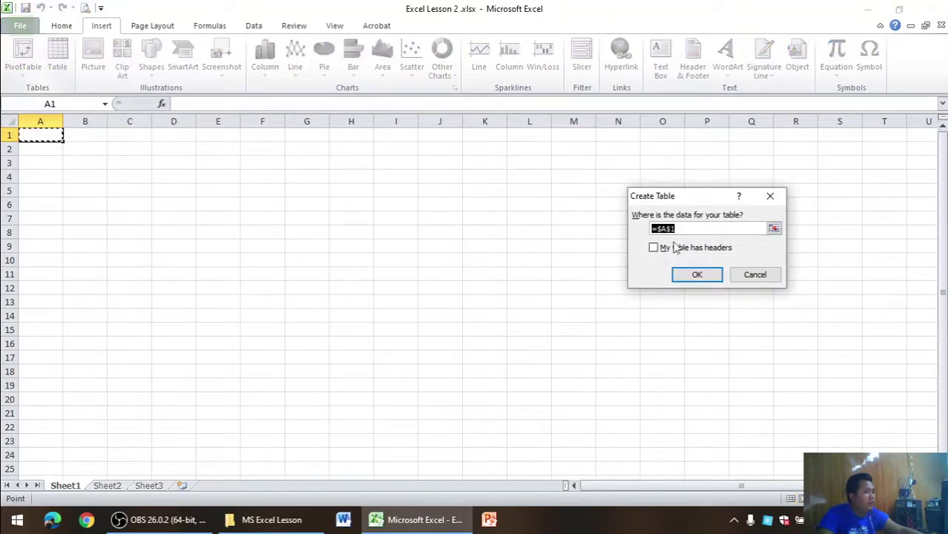
{"action": "left_click", "coordinate": [784, 202]}
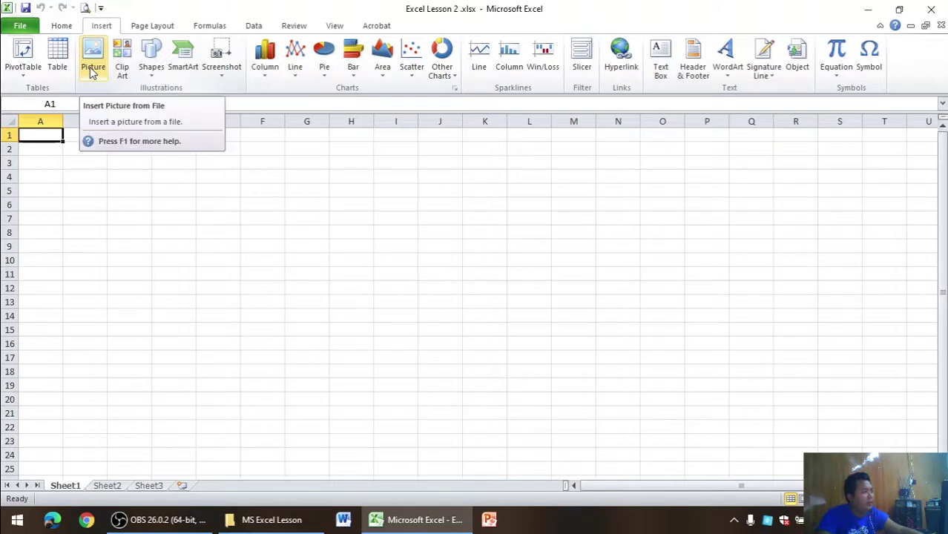
{"action": "left_click", "coordinate": [93, 72]}
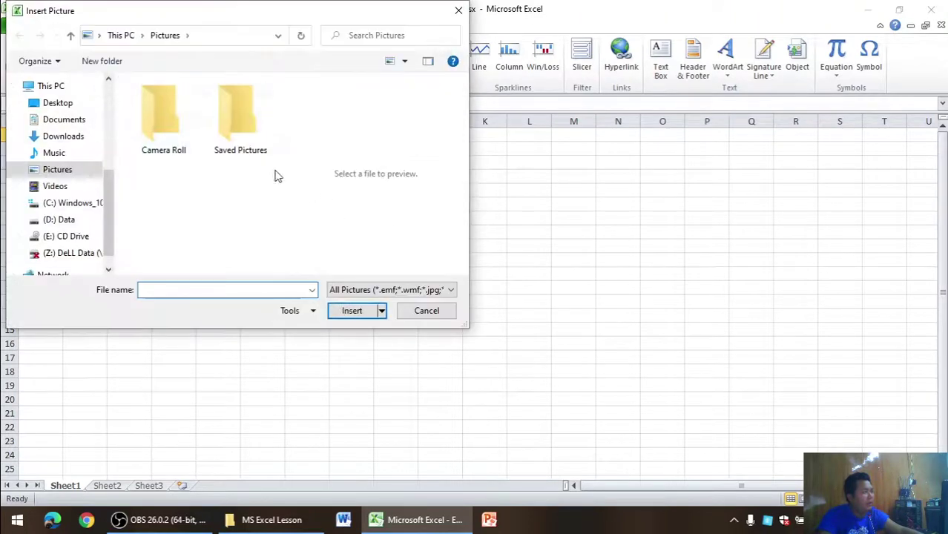
{"action": "left_click", "coordinate": [65, 105]}
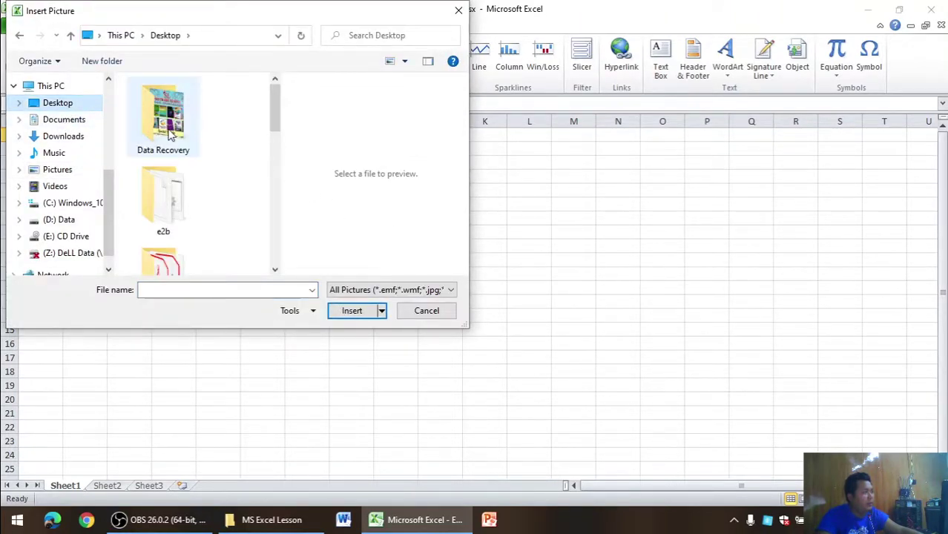
{"action": "scroll", "coordinate": [169, 220], "scroll_direction": "down", "scroll_amount": 5}
{"action": "scroll", "coordinate": [168, 220], "scroll_direction": "down", "scroll_amount": 5}
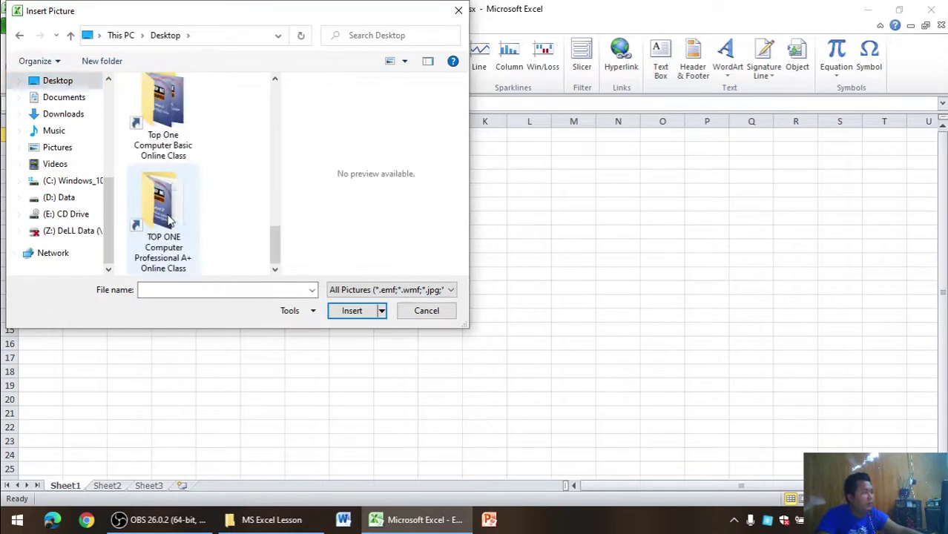
{"action": "scroll", "coordinate": [169, 219], "scroll_direction": "up", "scroll_amount": 3}
{"action": "scroll", "coordinate": [168, 220], "scroll_direction": "down", "scroll_amount": 3}
{"action": "left_click", "coordinate": [74, 197]}
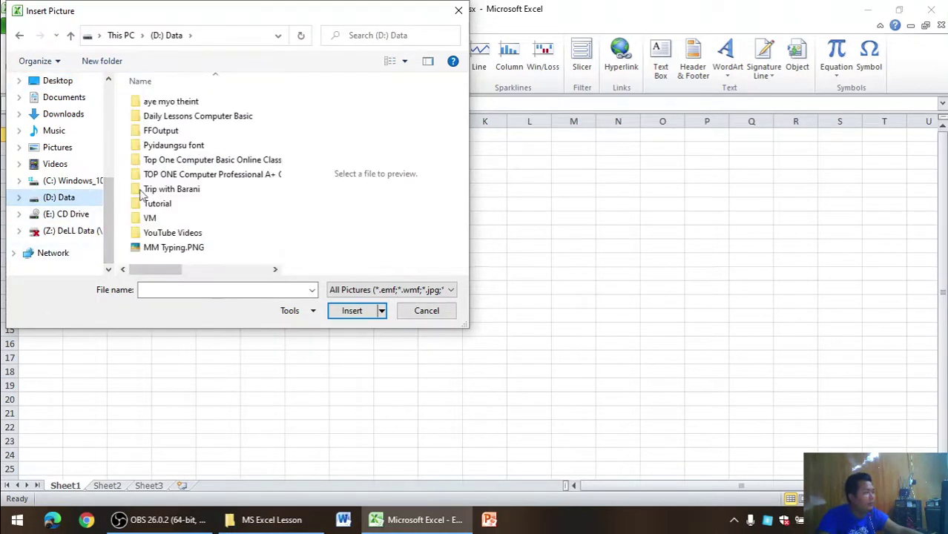
{"action": "double_click", "coordinate": [199, 118]}
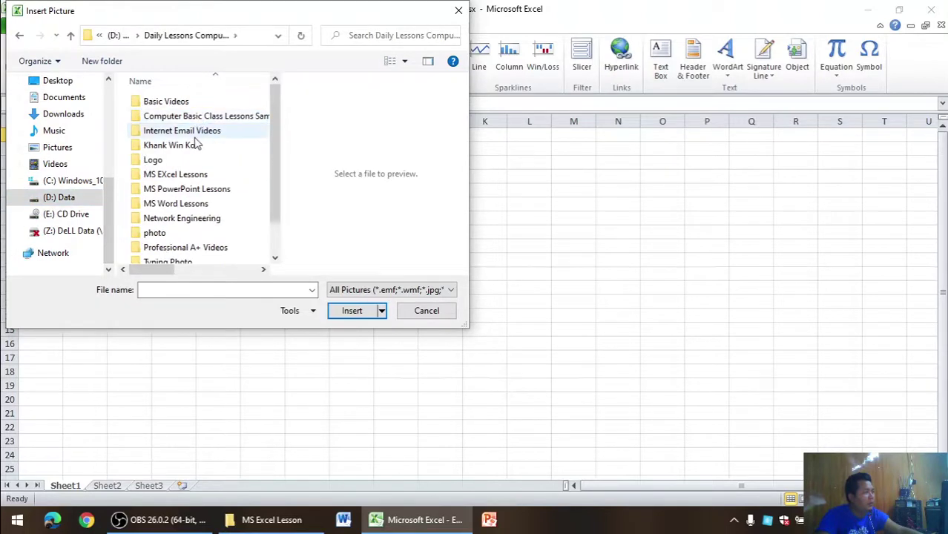
{"action": "double_click", "coordinate": [194, 161]}
{"action": "left_click", "coordinate": [182, 154]}
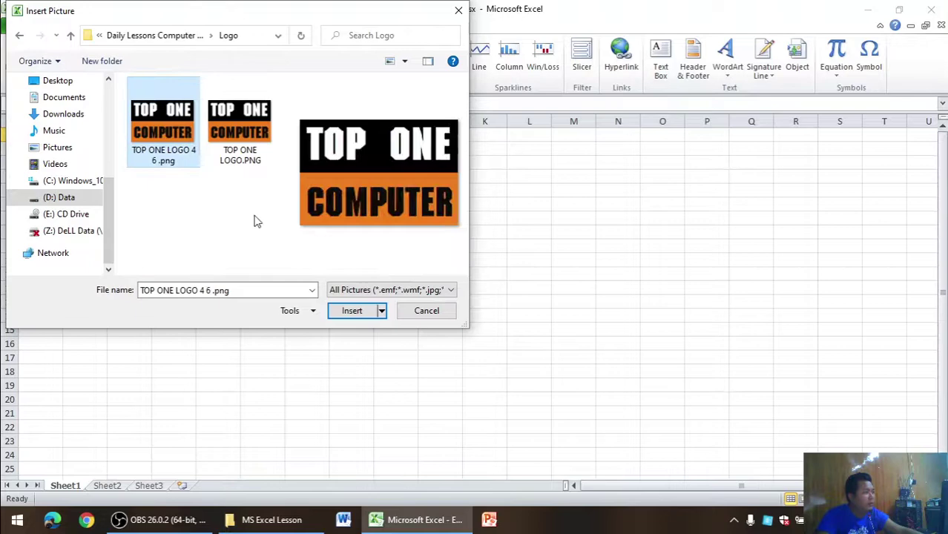
{"action": "left_click", "coordinate": [349, 312]}
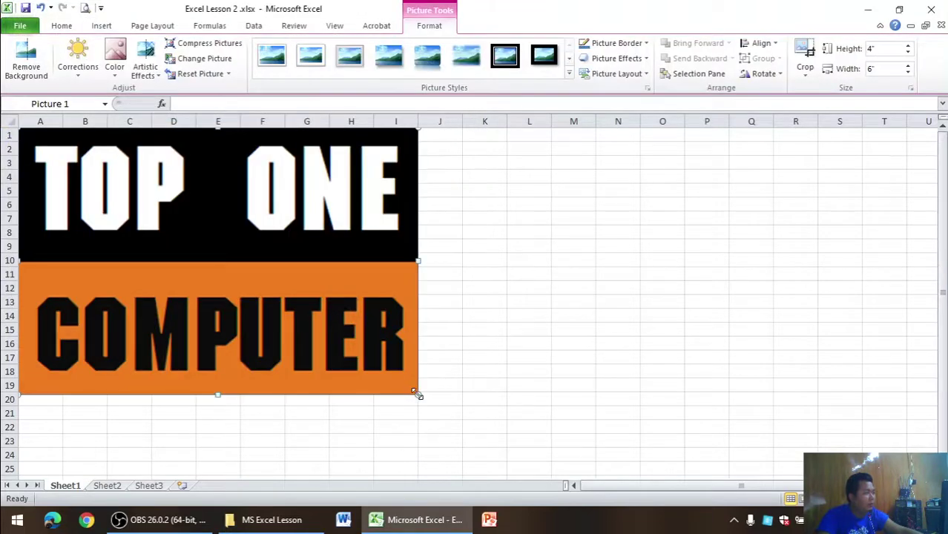
{"action": "left_click_drag", "start_coordinate": [418, 395], "coordinate": [152, 183]}
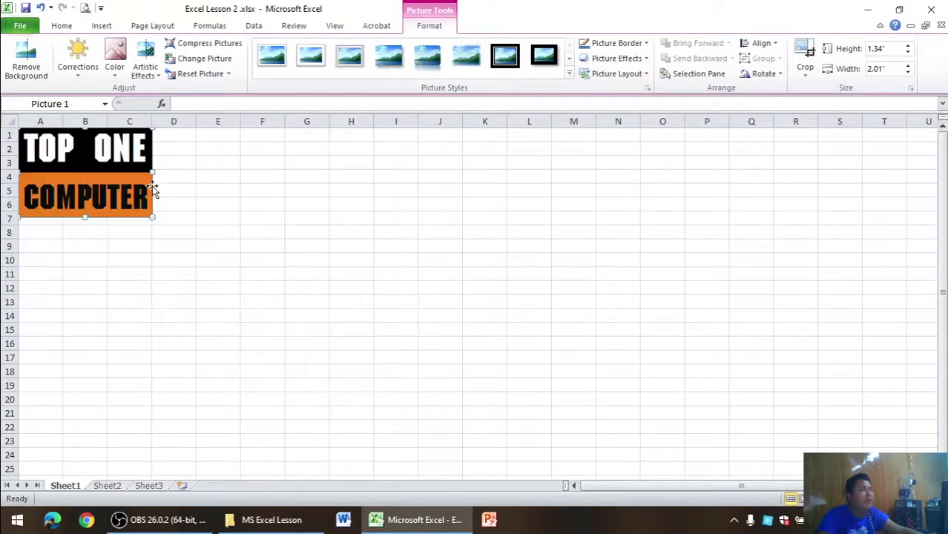
Delete the logo, close Excel Lesson 2 without saving, and open Excel Lesson 1.xlsx.
{"action": "key", "text": "Delete"}
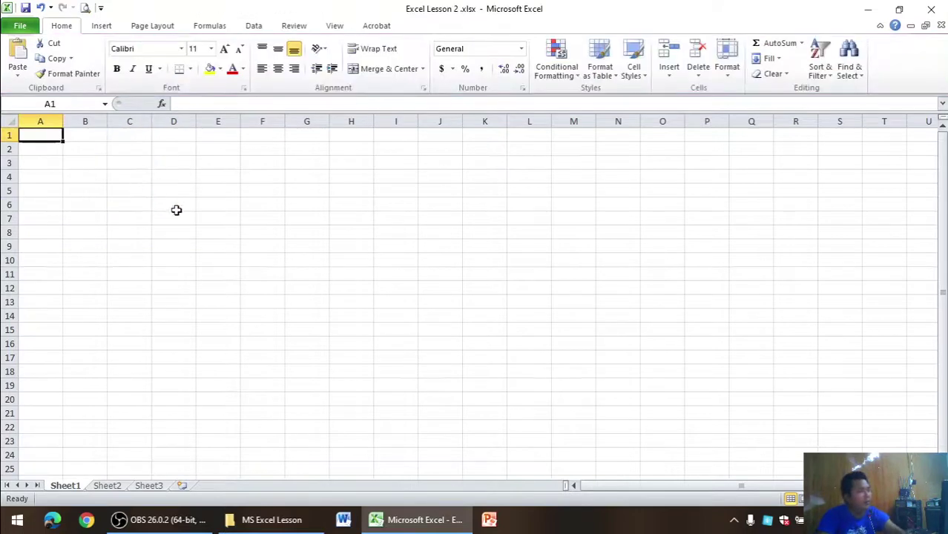
{"action": "key", "text": "alt+F4"}
{"action": "left_click", "coordinate": [473, 277]}
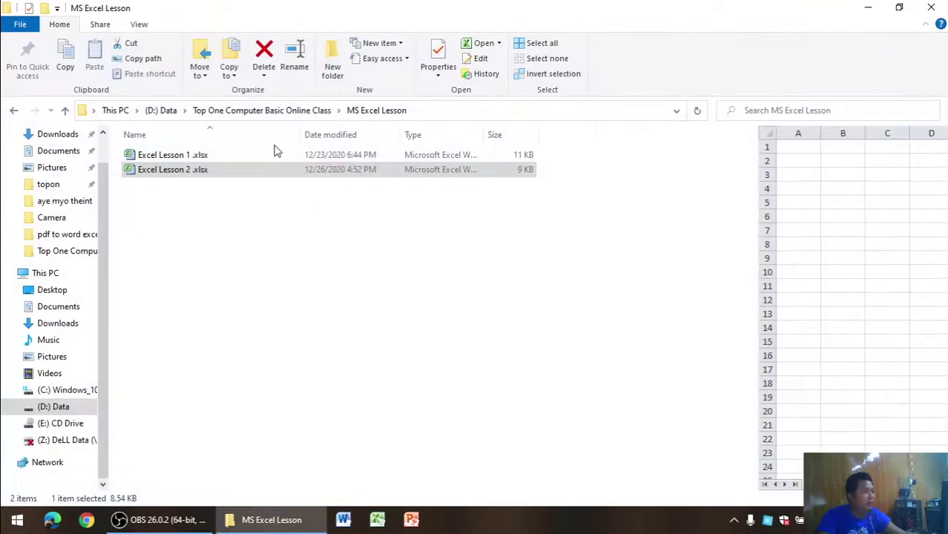
{"action": "double_click", "coordinate": [260, 155]}
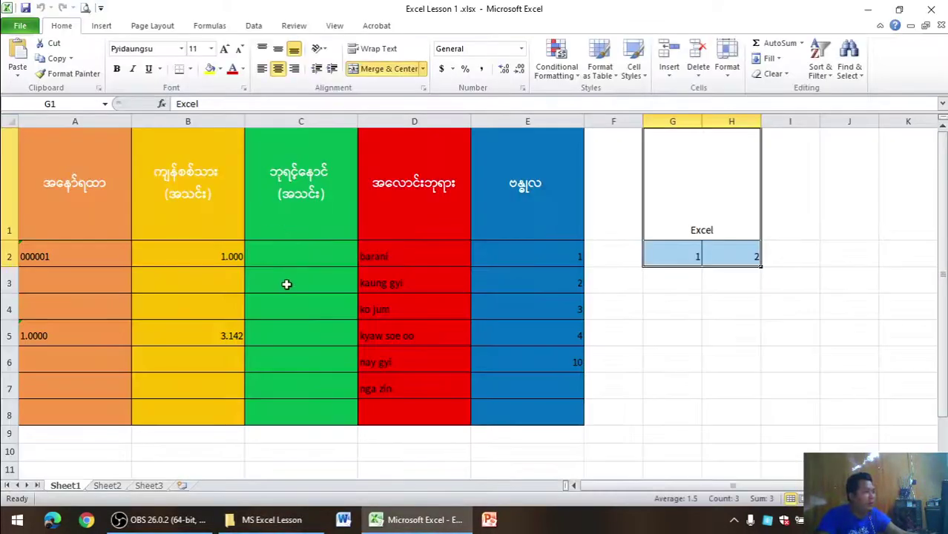
Insert a blank row above the table and make the new row 1 much taller.
{"action": "left_click", "coordinate": [287, 285]}
{"action": "scroll", "coordinate": [288, 285], "scroll_direction": "down", "scroll_amount": 4}
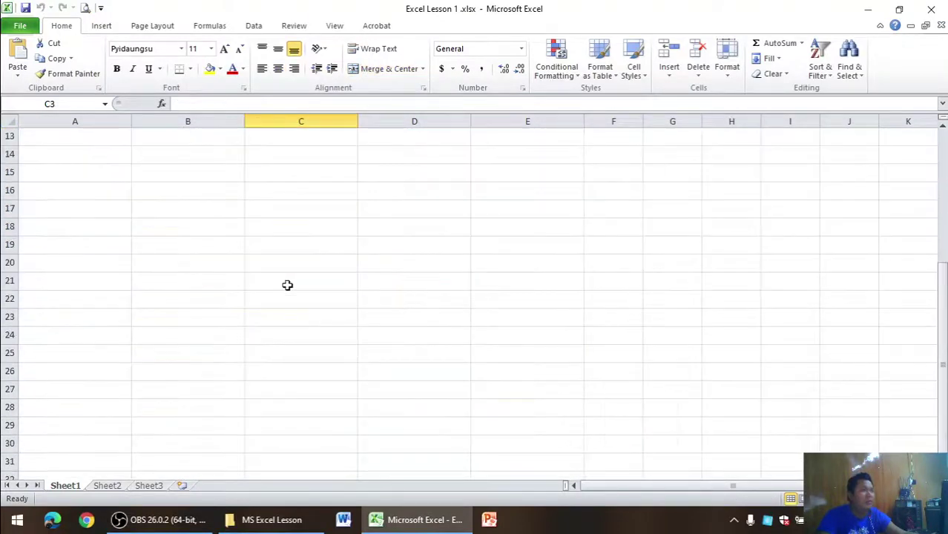
{"action": "scroll", "coordinate": [288, 285], "scroll_direction": "down", "scroll_amount": 4}
{"action": "scroll", "coordinate": [287, 285], "scroll_direction": "up", "scroll_amount": 8}
{"action": "left_click", "coordinate": [9, 148]}
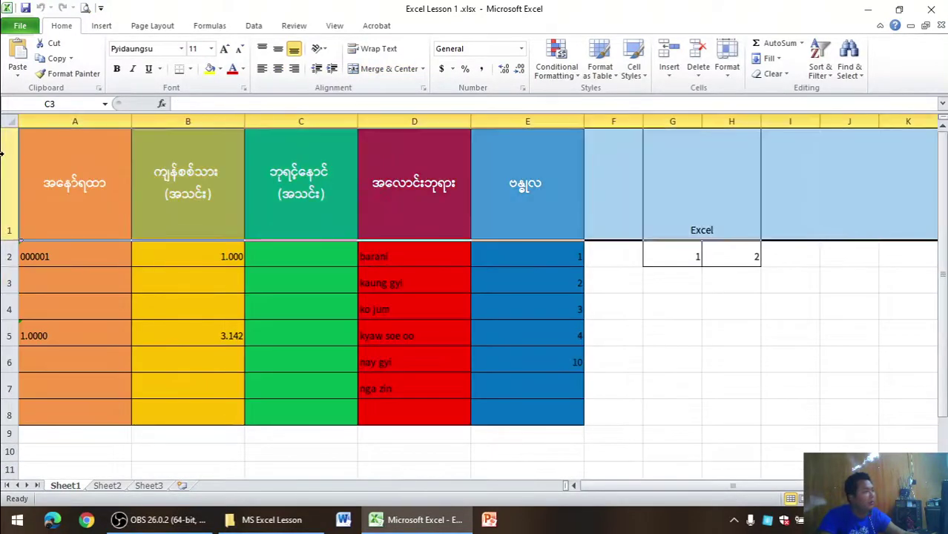
{"action": "right_click", "coordinate": [7, 152]}
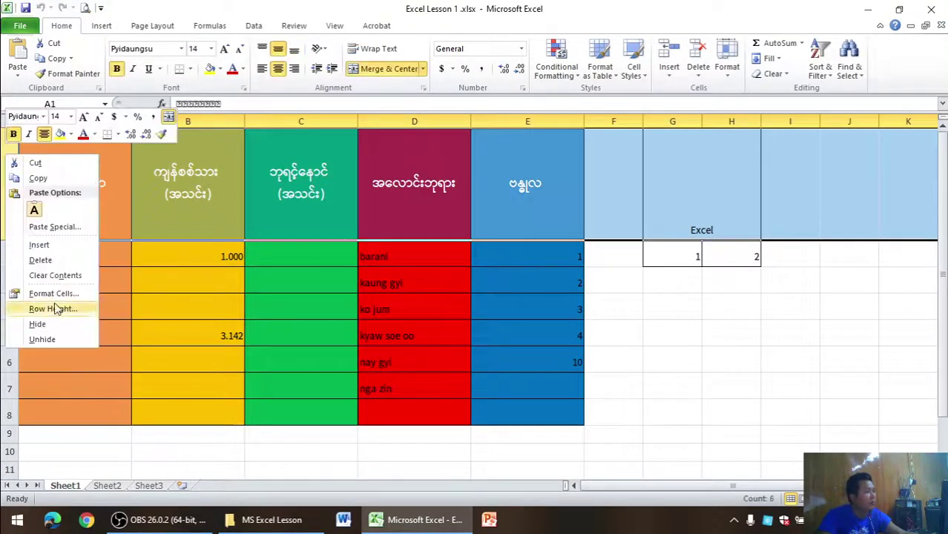
{"action": "left_click", "coordinate": [54, 246]}
{"action": "left_click_drag", "start_coordinate": [10, 146], "coordinate": [11, 285]}
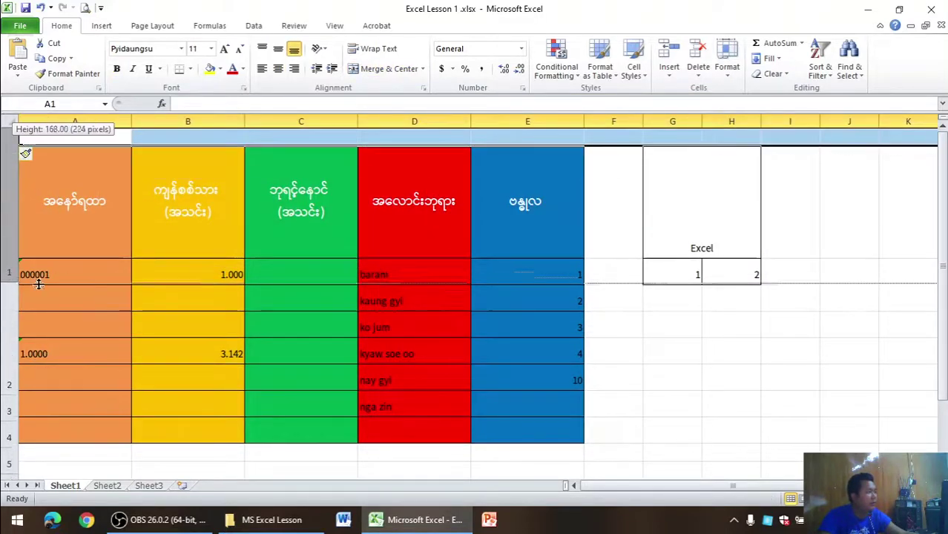
{"action": "left_click", "coordinate": [101, 25]}
Insert the TOP ONE logo picture, shrink it into cell A1, and view the print preview.
{"action": "left_click", "coordinate": [93, 55]}
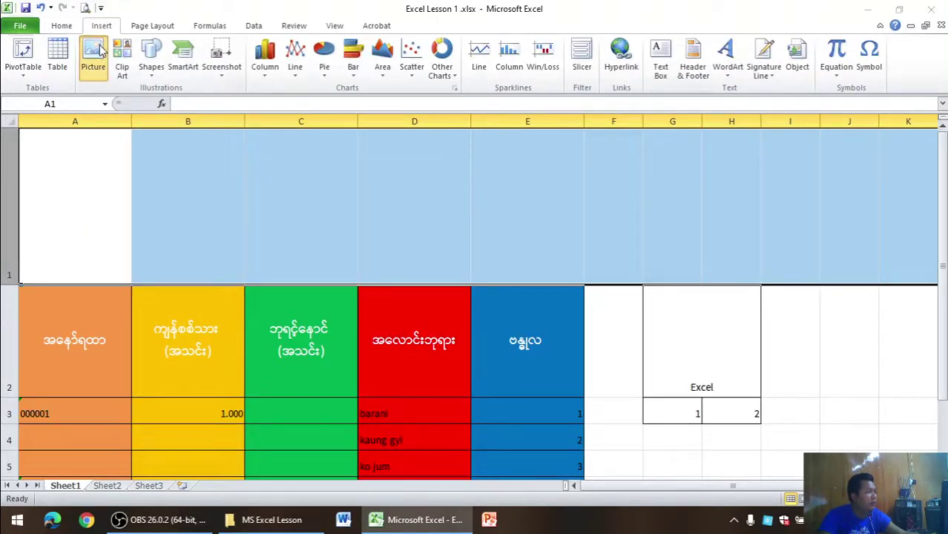
{"action": "left_click", "coordinate": [163, 123]}
{"action": "left_click", "coordinate": [352, 311]}
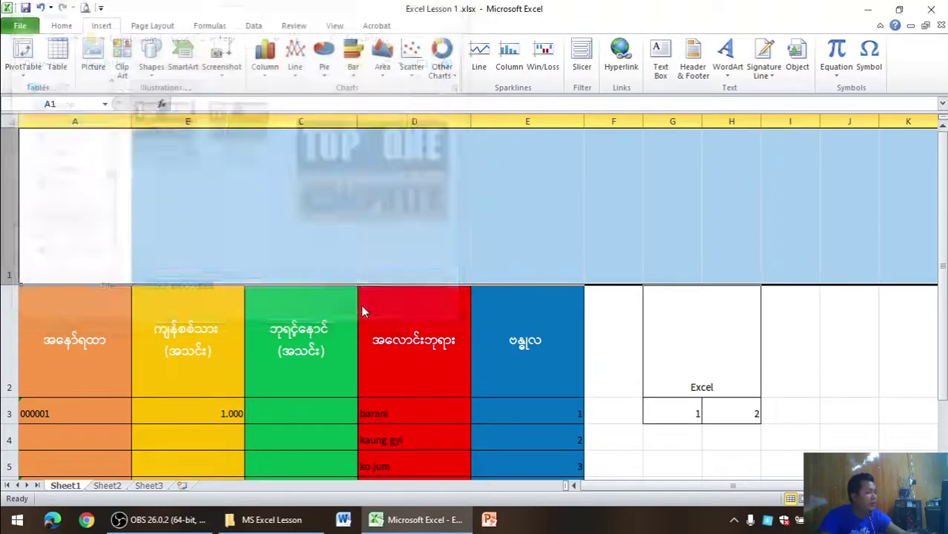
{"action": "left_click_drag", "start_coordinate": [417, 395], "coordinate": [132, 201]}
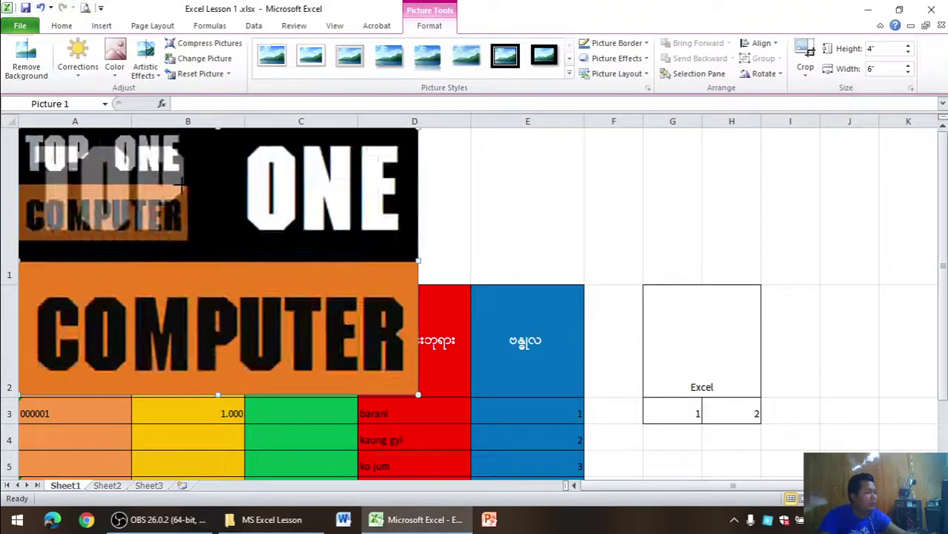
{"action": "left_click", "coordinate": [178, 164]}
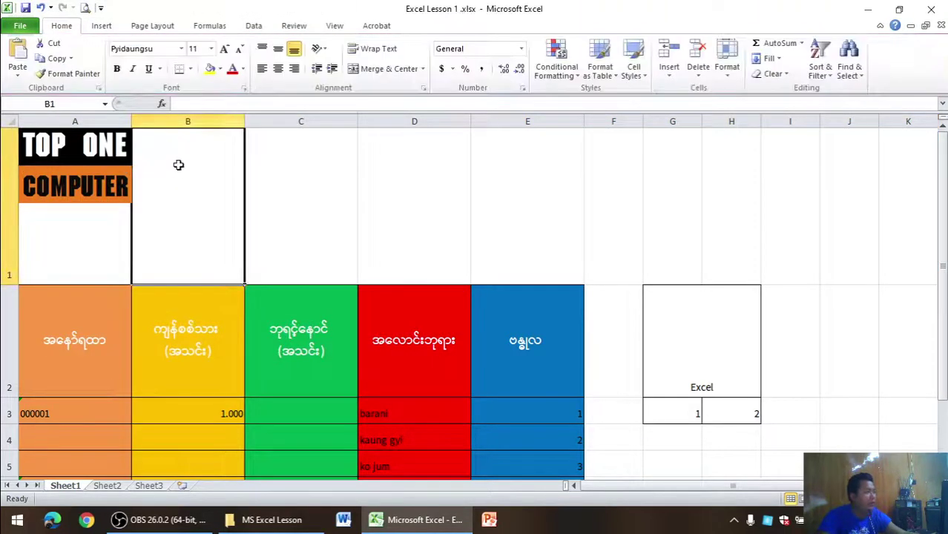
{"action": "left_click", "coordinate": [85, 7]}
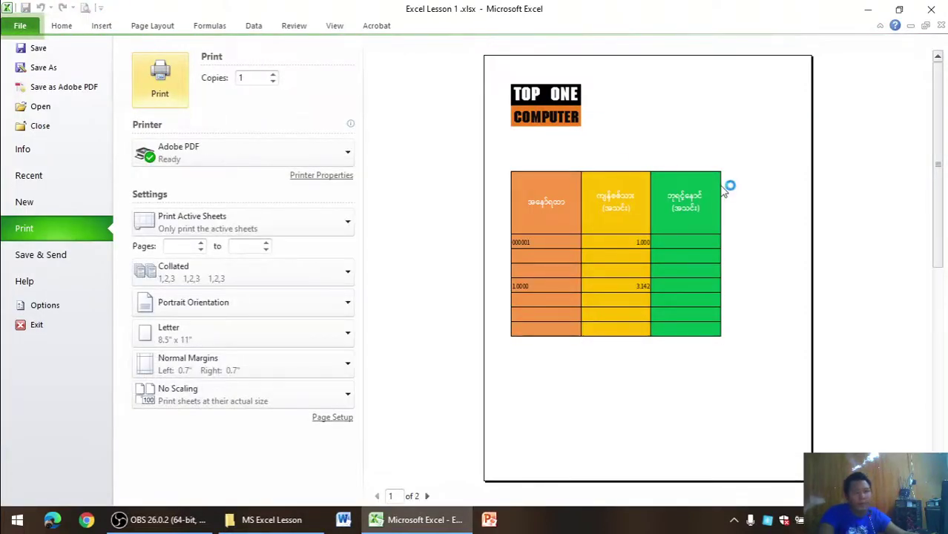
Leave print preview, select the logo, and apply a black framed picture style.
{"action": "left_click", "coordinate": [61, 27]}
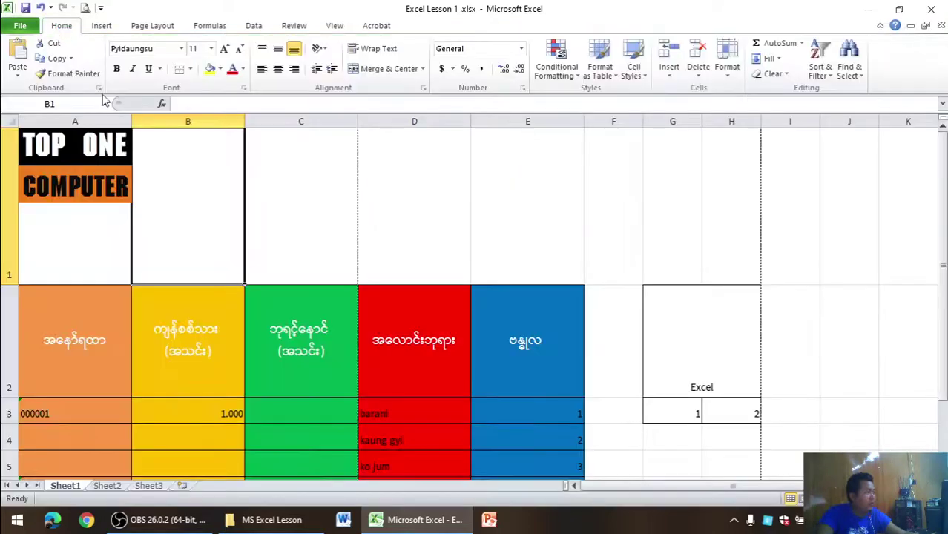
{"action": "left_click", "coordinate": [795, 203]}
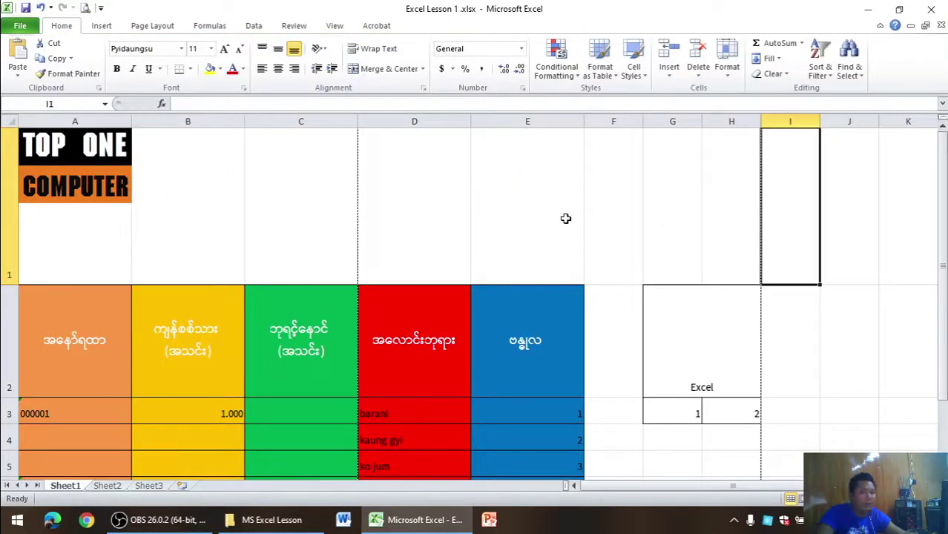
{"action": "left_click", "coordinate": [92, 184]}
{"action": "left_click", "coordinate": [275, 224]}
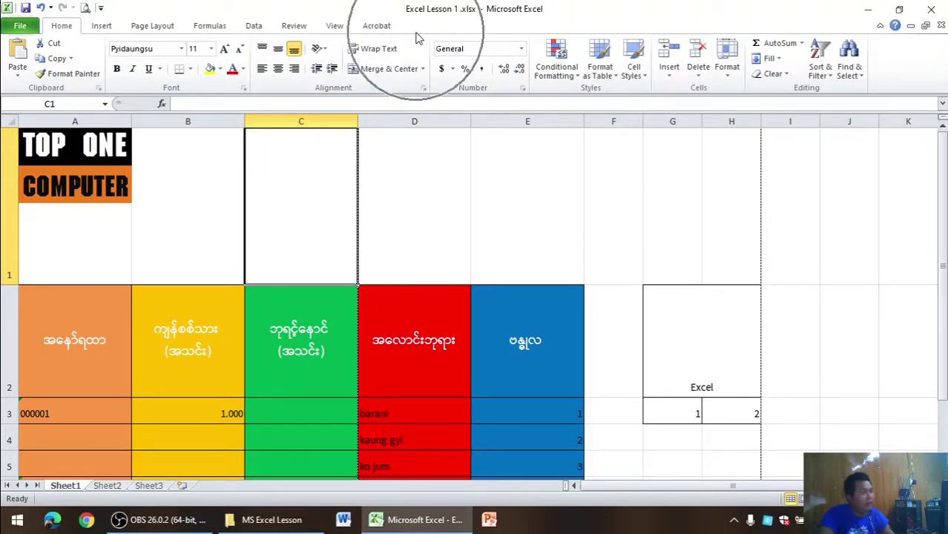
{"action": "left_click", "coordinate": [94, 175]}
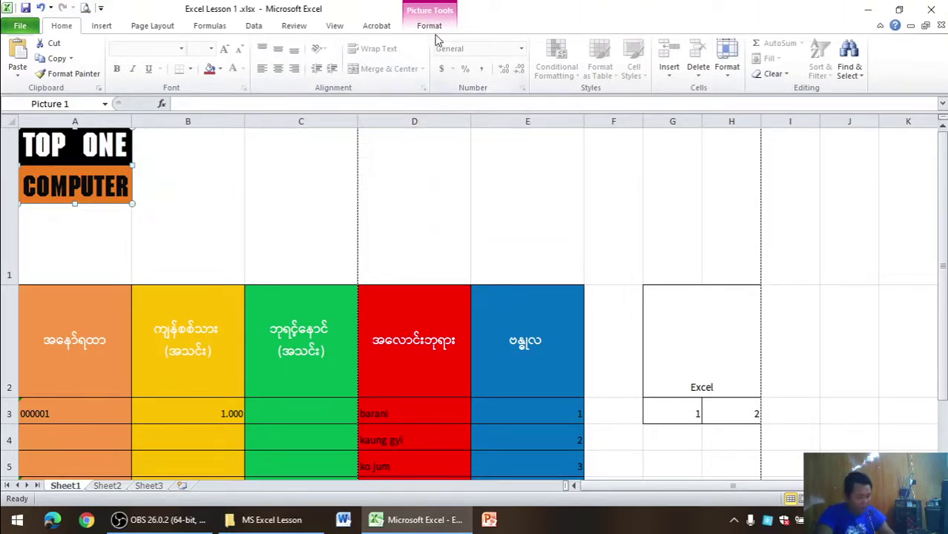
{"action": "left_click", "coordinate": [430, 26]}
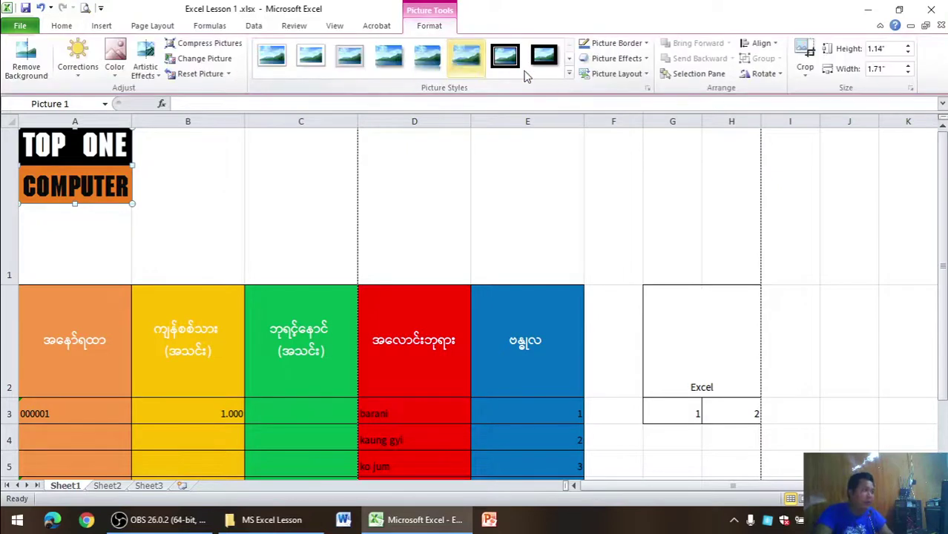
{"action": "left_click", "coordinate": [543, 56]}
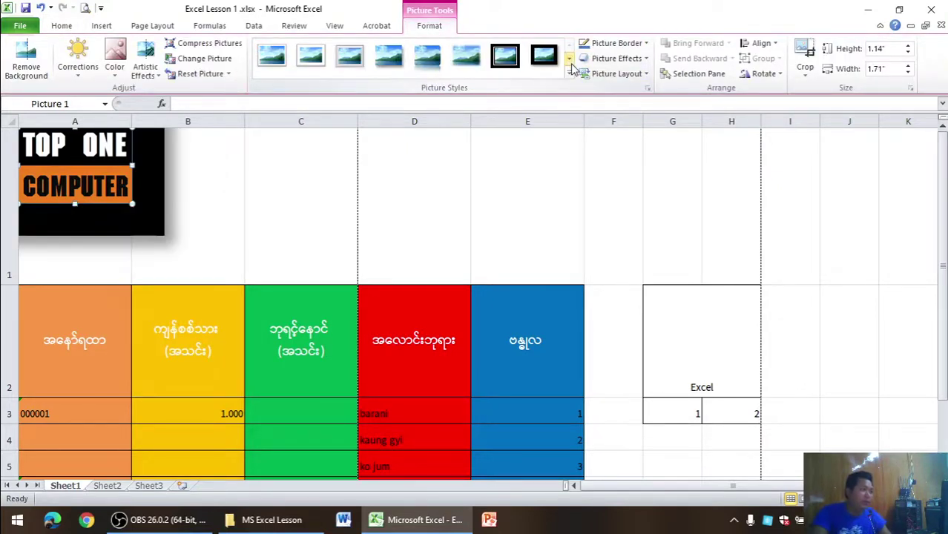
Switch the logo to the Beveled Oval, Black picture style and enlarge it slightly.
{"action": "left_click", "coordinate": [569, 59]}
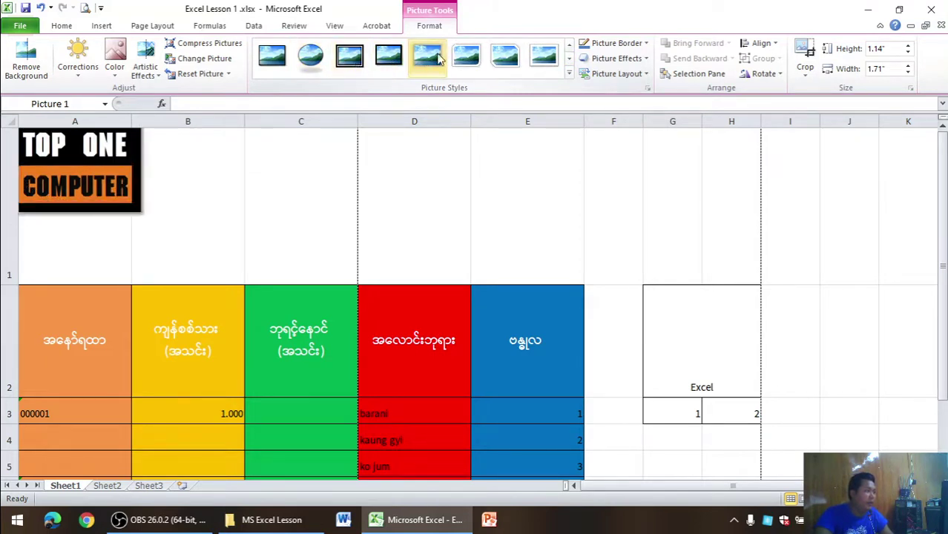
{"action": "left_click", "coordinate": [569, 59]}
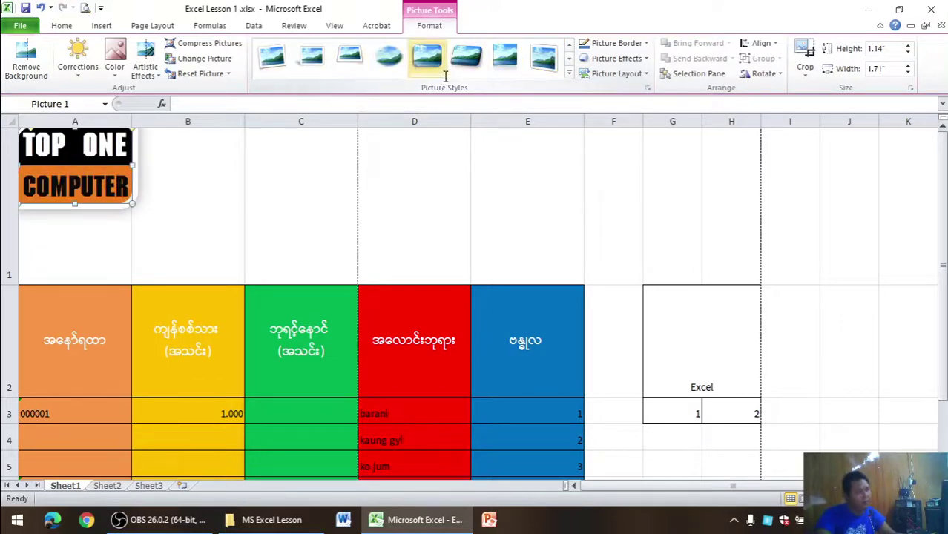
{"action": "scroll", "coordinate": [444, 74], "scroll_direction": "up", "scroll_amount": 1}
{"action": "scroll", "coordinate": [445, 76], "scroll_direction": "down", "scroll_amount": 1}
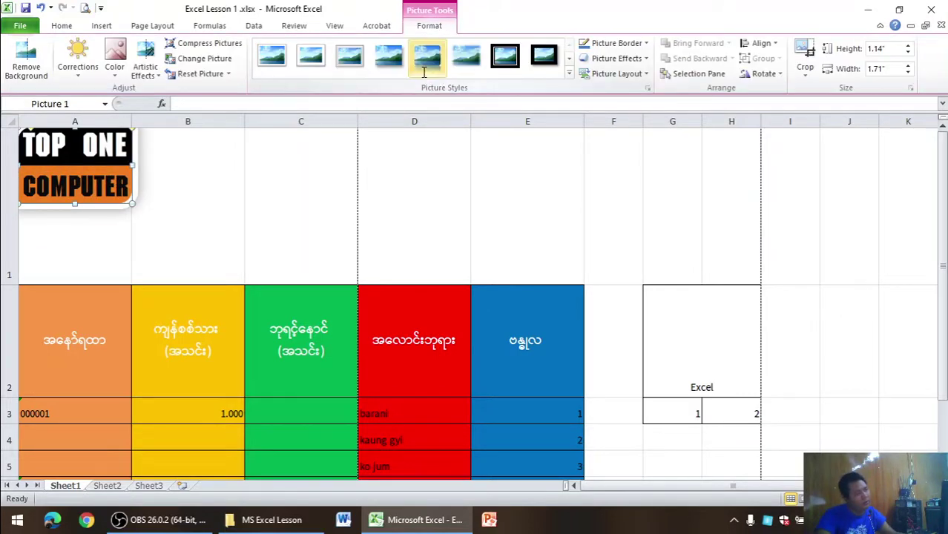
{"action": "scroll", "coordinate": [488, 70], "scroll_direction": "up", "scroll_amount": 1}
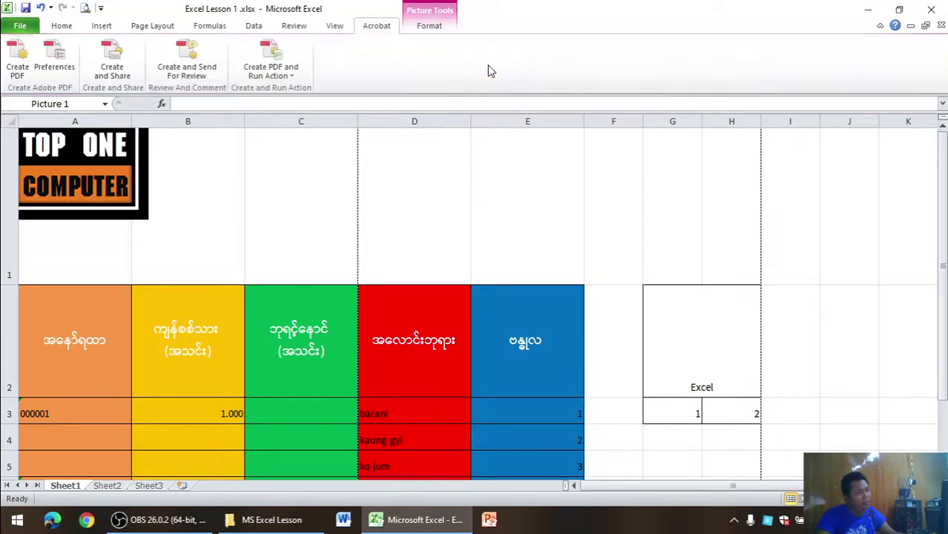
{"action": "scroll", "coordinate": [488, 70], "scroll_direction": "down", "scroll_amount": 1}
{"action": "left_click", "coordinate": [570, 46]}
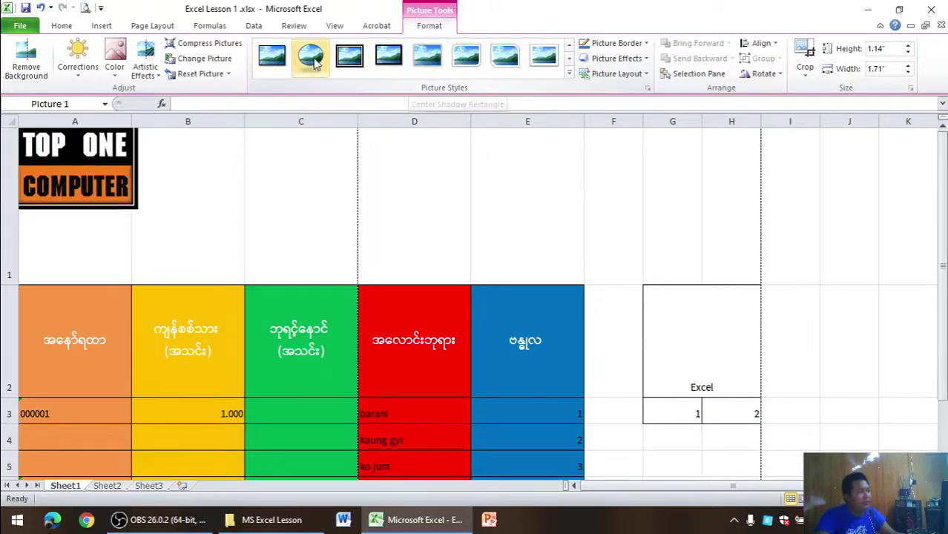
{"action": "left_click", "coordinate": [310, 58]}
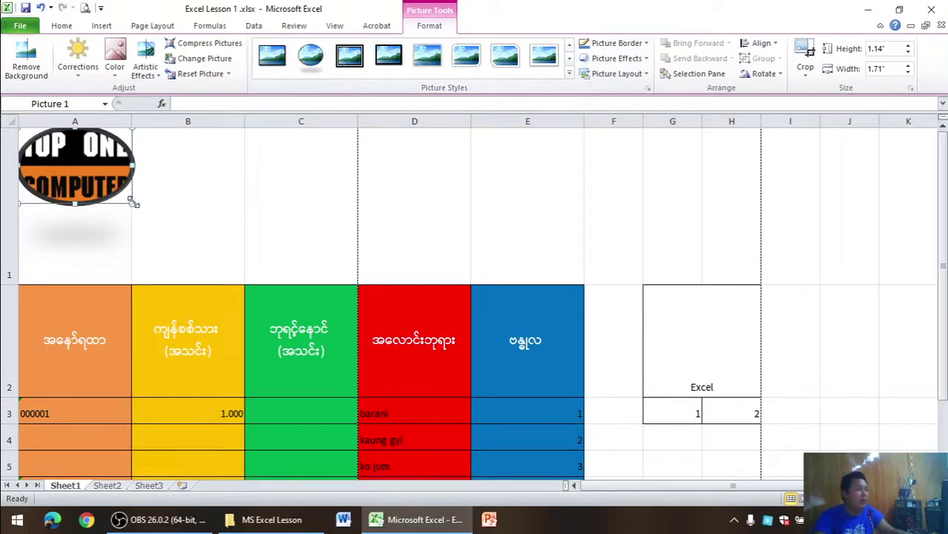
{"action": "left_click_drag", "start_coordinate": [132, 200], "coordinate": [148, 215]}
{"action": "left_click", "coordinate": [187, 189]}
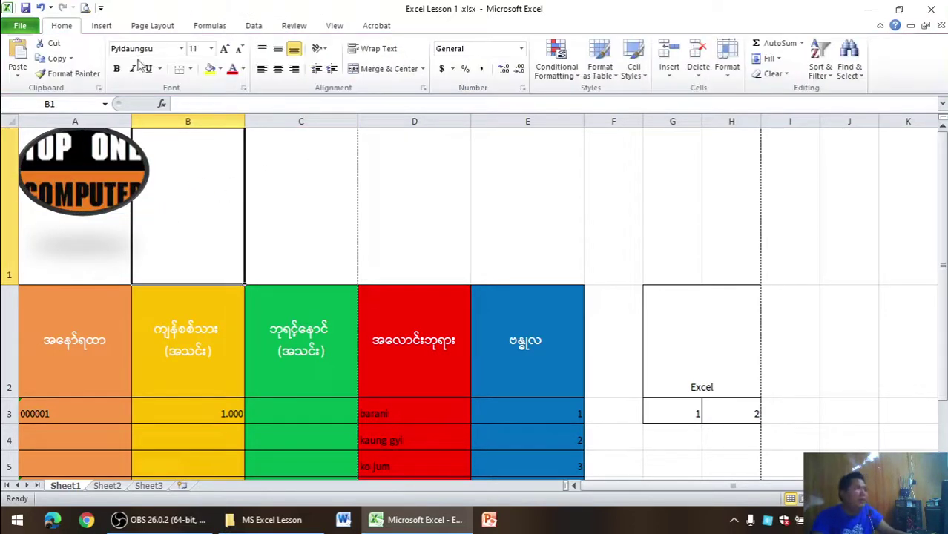
Draw a heart shape in cell C1 and give it a red shape style.
{"action": "left_click", "coordinate": [101, 25]}
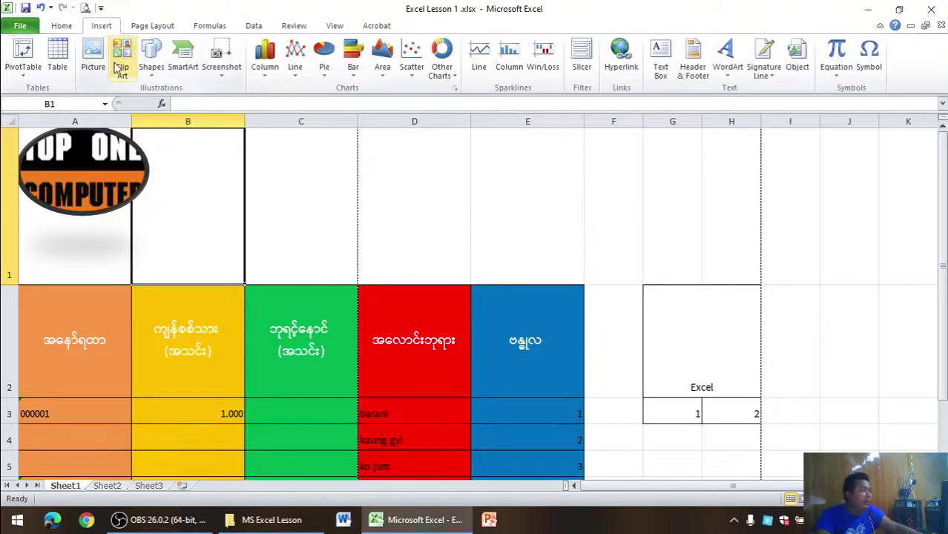
{"action": "left_click", "coordinate": [152, 67]}
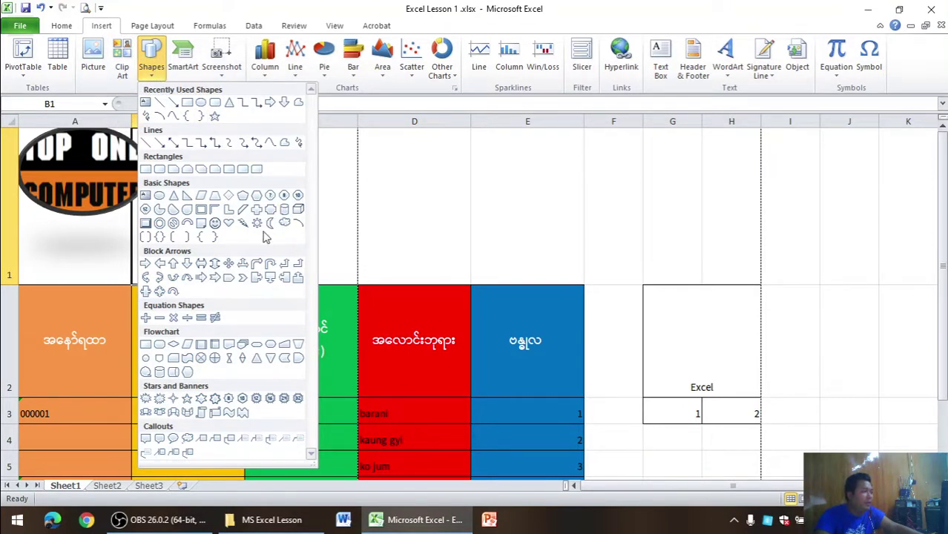
{"action": "left_click", "coordinate": [230, 223]}
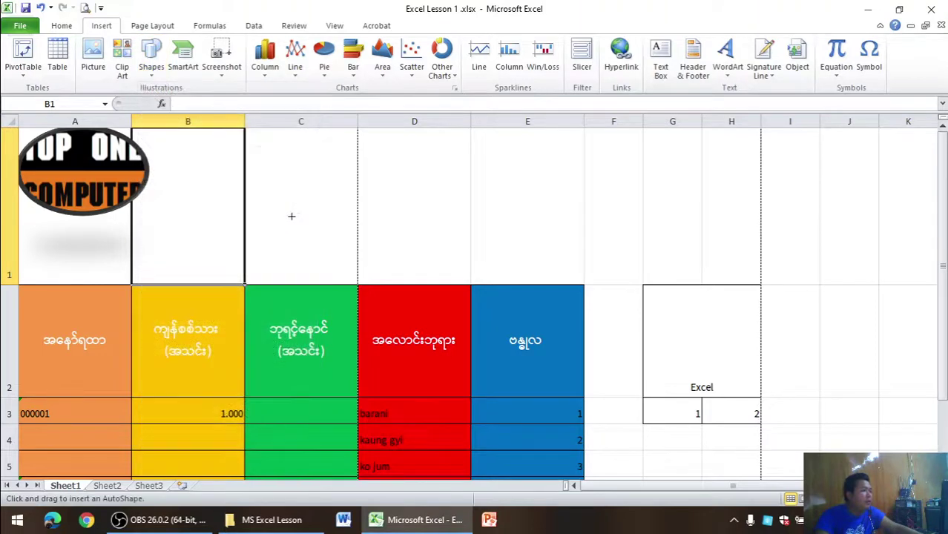
{"action": "left_click_drag", "start_coordinate": [259, 147], "coordinate": [362, 243]}
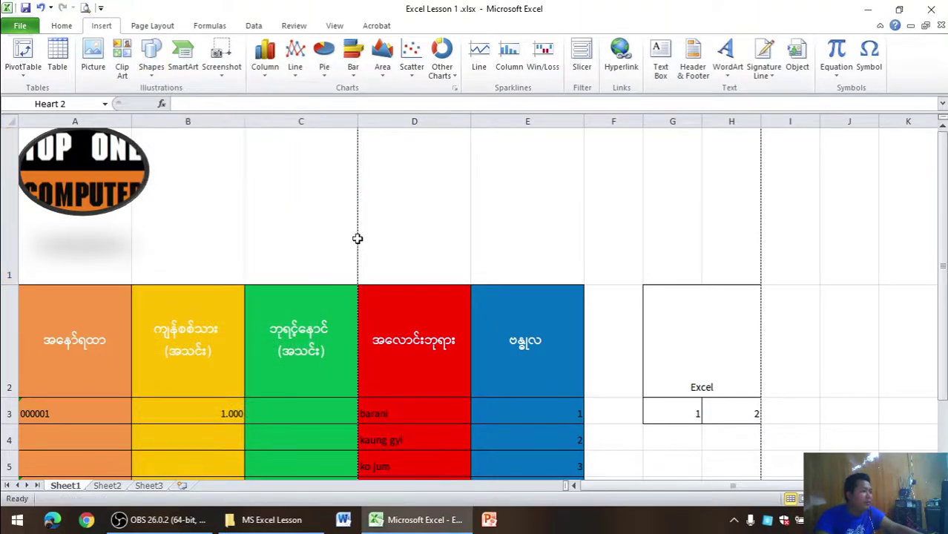
{"action": "left_click", "coordinate": [269, 58]}
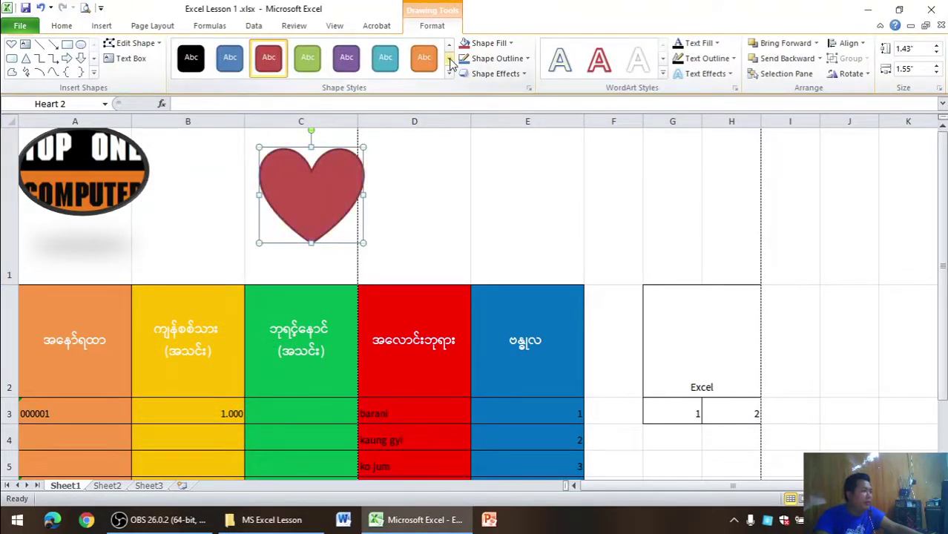
Draw a second, slightly smaller red heart overlapping the first.
{"action": "left_click", "coordinate": [102, 26]}
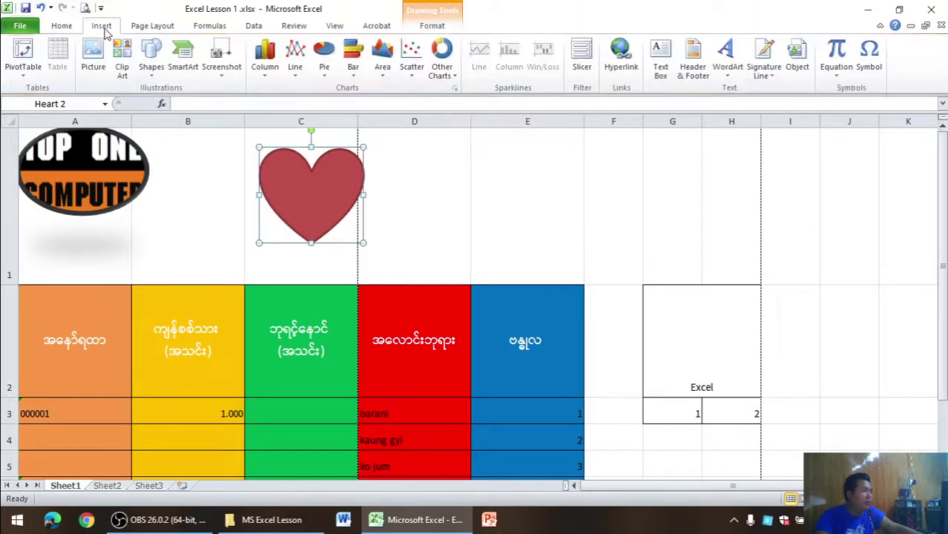
{"action": "left_click", "coordinate": [151, 67]}
{"action": "left_click", "coordinate": [145, 107]}
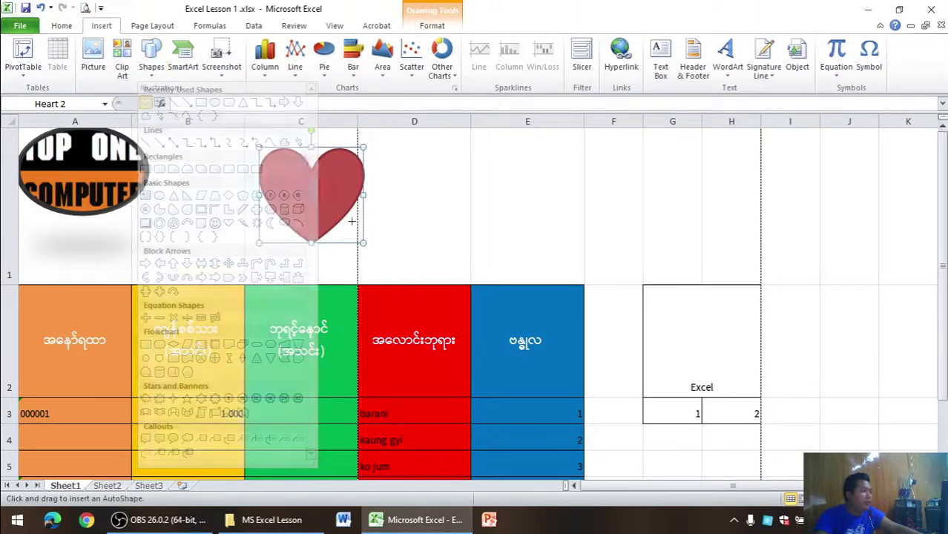
{"action": "mouse_move", "coordinate": [341, 150]}
{"action": "left_mouse_down"}
{"action": "mouse_move", "coordinate": [441, 245]}
{"action": "mouse_move", "coordinate": [389, 219]}
{"action": "left_mouse_up"}
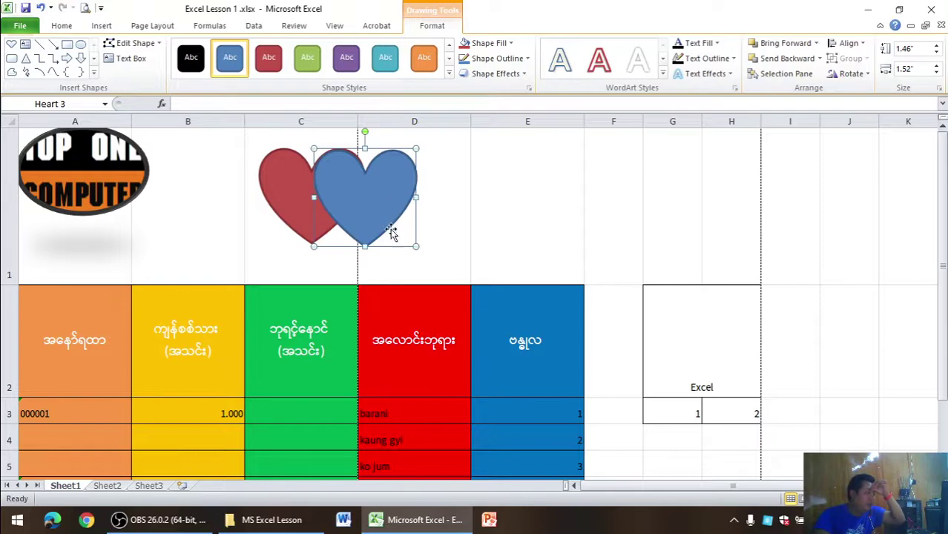
{"action": "left_click_drag", "start_coordinate": [414, 245], "coordinate": [411, 243]}
{"action": "left_click", "coordinate": [449, 223]}
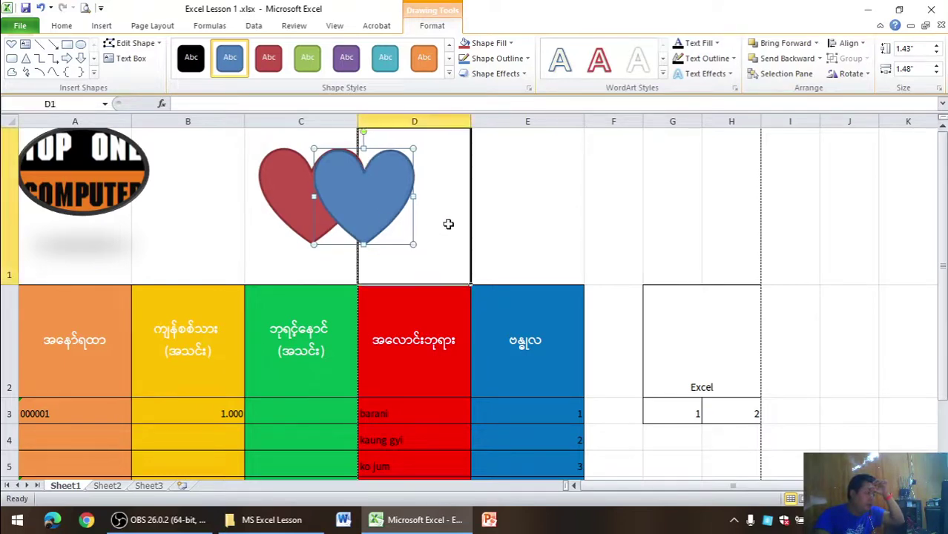
{"action": "left_click", "coordinate": [386, 201]}
{"action": "left_click", "coordinate": [269, 58]}
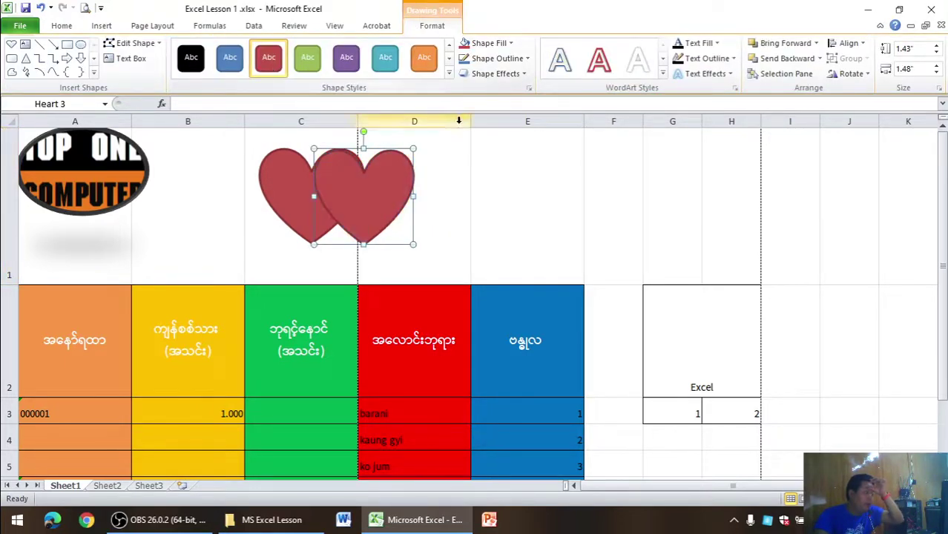
{"action": "left_click", "coordinate": [486, 148]}
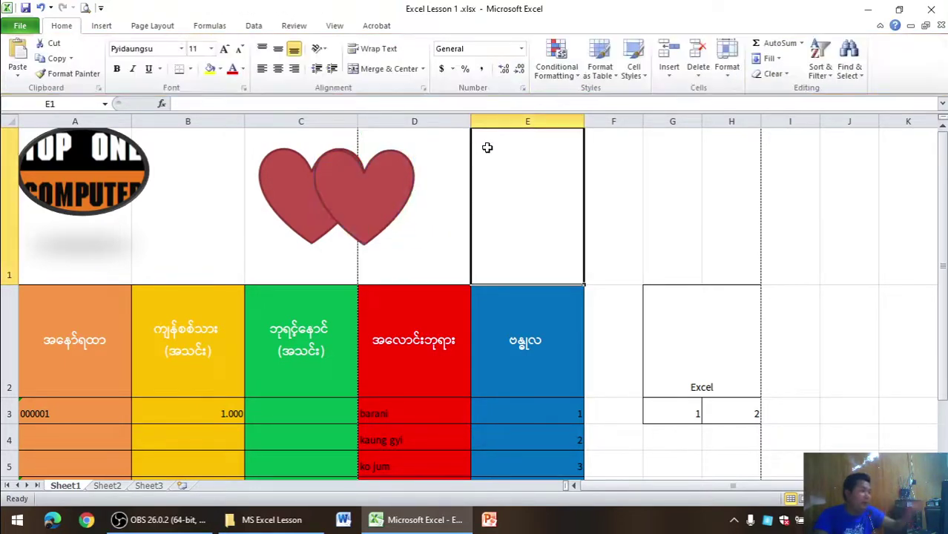
Set Landscape orientation, Narrow margins and A4 paper, checking the result in print preview.
{"action": "left_click", "coordinate": [84, 9]}
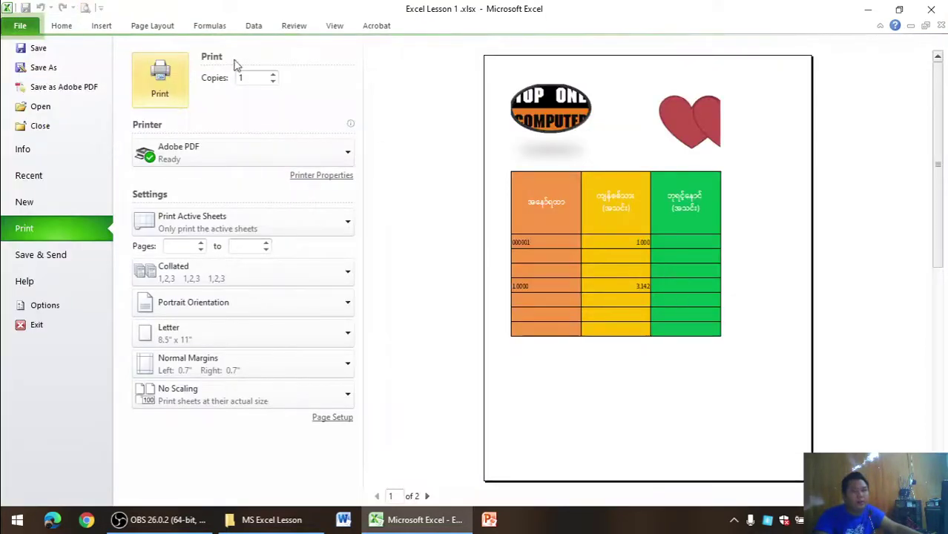
{"action": "left_click", "coordinate": [71, 30]}
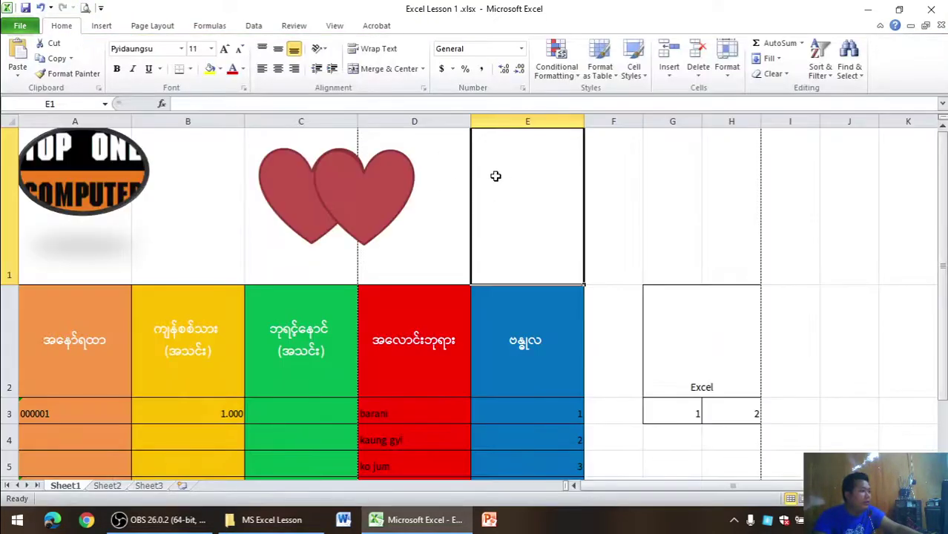
{"action": "left_click", "coordinate": [151, 27]}
{"action": "left_click", "coordinate": [143, 74]}
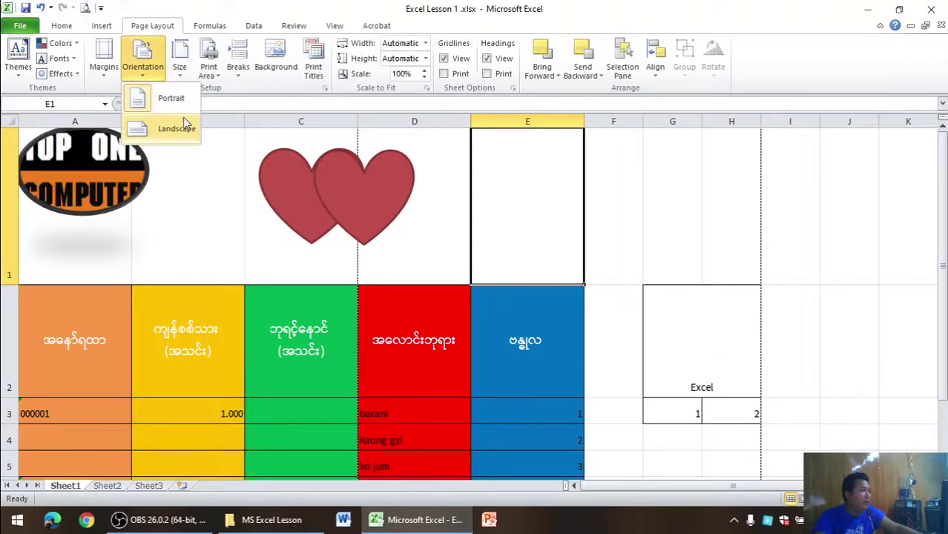
{"action": "left_click", "coordinate": [178, 128]}
{"action": "left_click", "coordinate": [103, 63]}
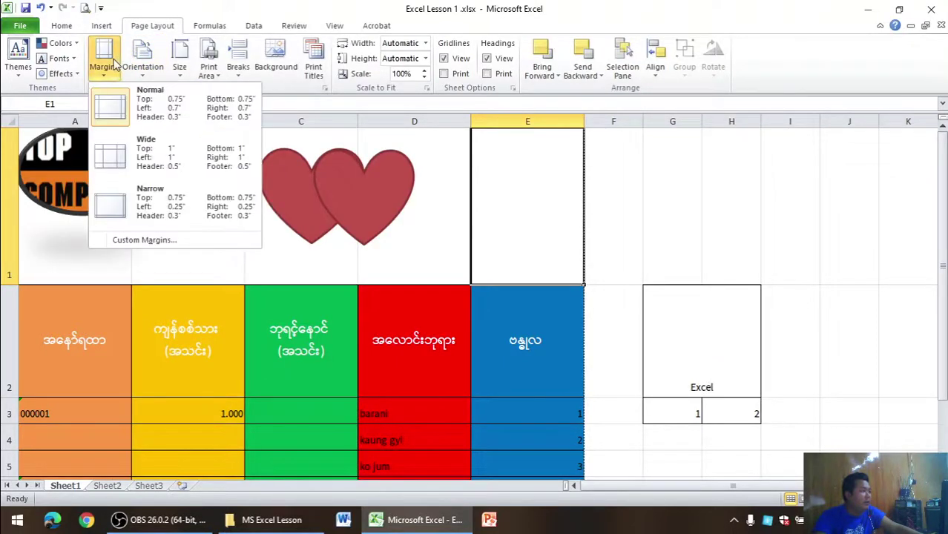
{"action": "left_click", "coordinate": [148, 197]}
{"action": "left_click", "coordinate": [179, 59]}
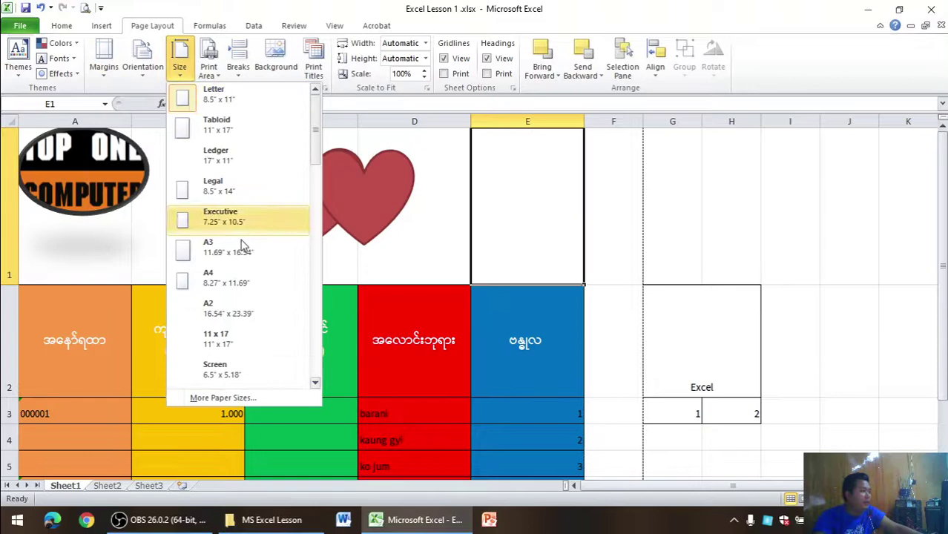
{"action": "left_click", "coordinate": [251, 289]}
{"action": "left_click", "coordinate": [85, 7]}
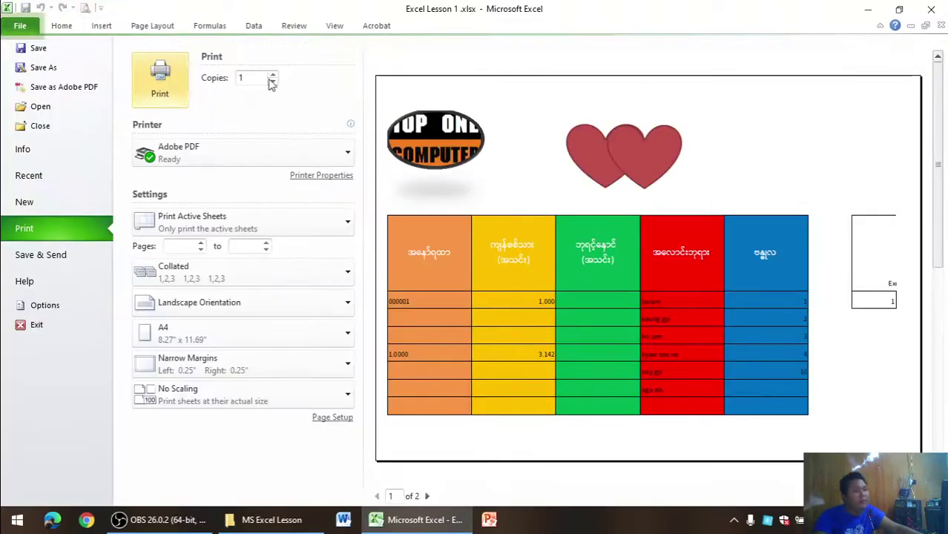
{"action": "left_click", "coordinate": [62, 26]}
Draw an Explosion star shape and move it over column E beside the hearts.
{"action": "left_click", "coordinate": [344, 185]}
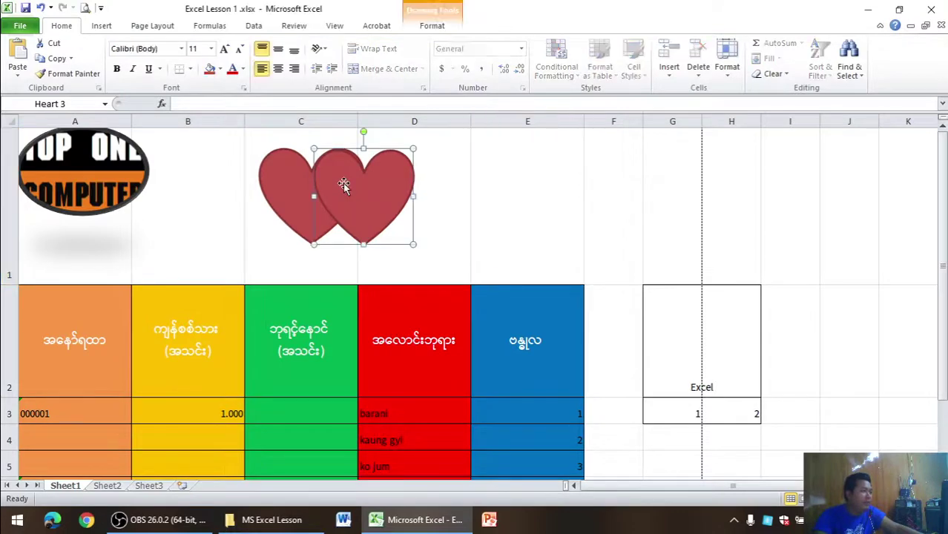
{"action": "left_click", "coordinate": [103, 26]}
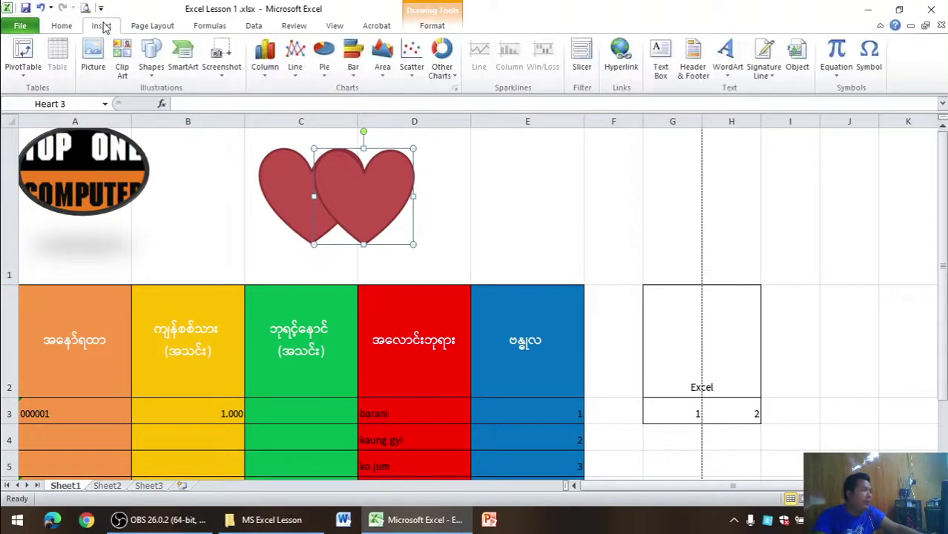
{"action": "left_click", "coordinate": [152, 70]}
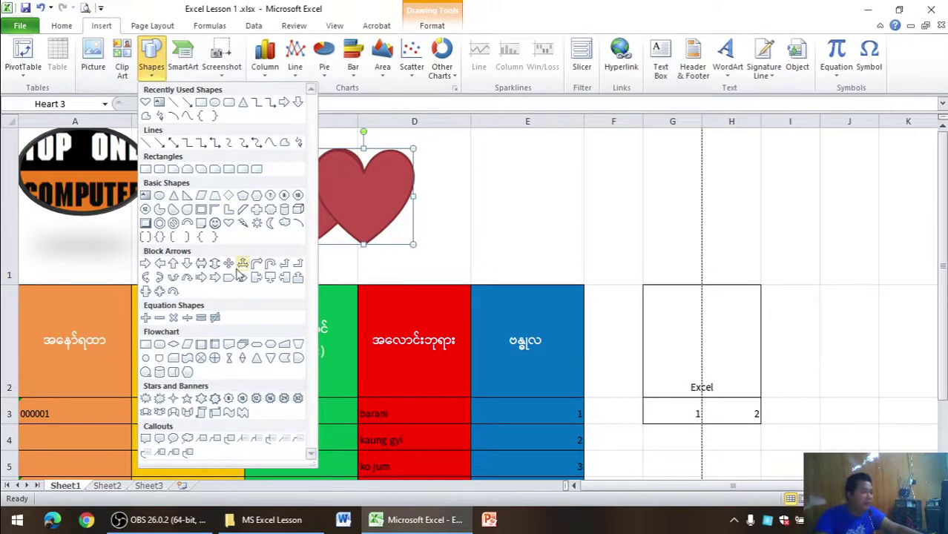
{"action": "left_click", "coordinate": [162, 399]}
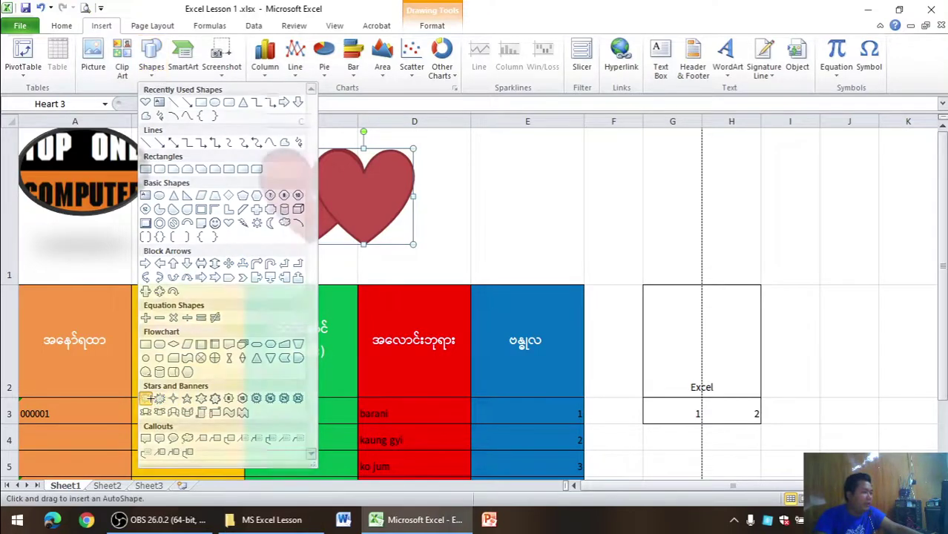
{"action": "mouse_move", "coordinate": [156, 160]}
{"action": "left_mouse_down"}
{"action": "mouse_move", "coordinate": [402, 298]}
{"action": "mouse_move", "coordinate": [285, 298]}
{"action": "left_mouse_up"}
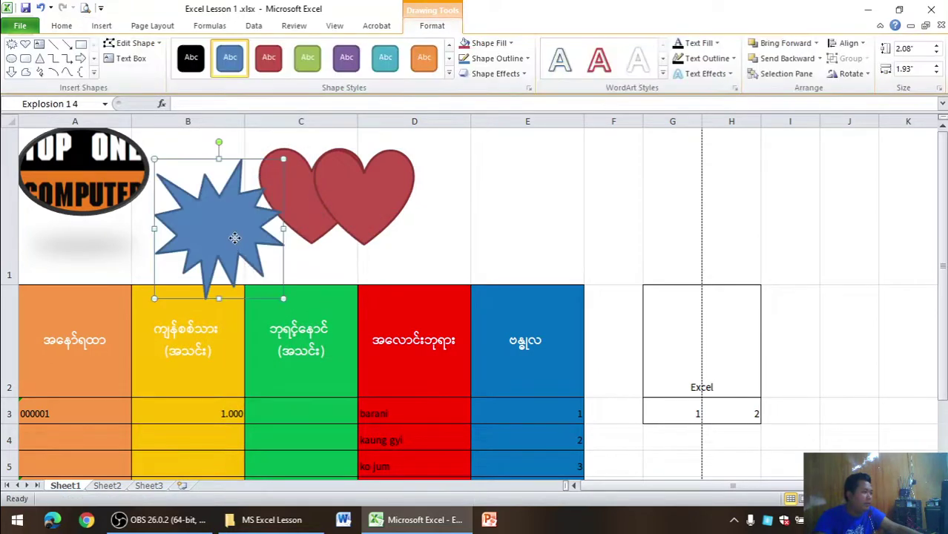
{"action": "left_click_drag", "start_coordinate": [234, 236], "coordinate": [219, 238]}
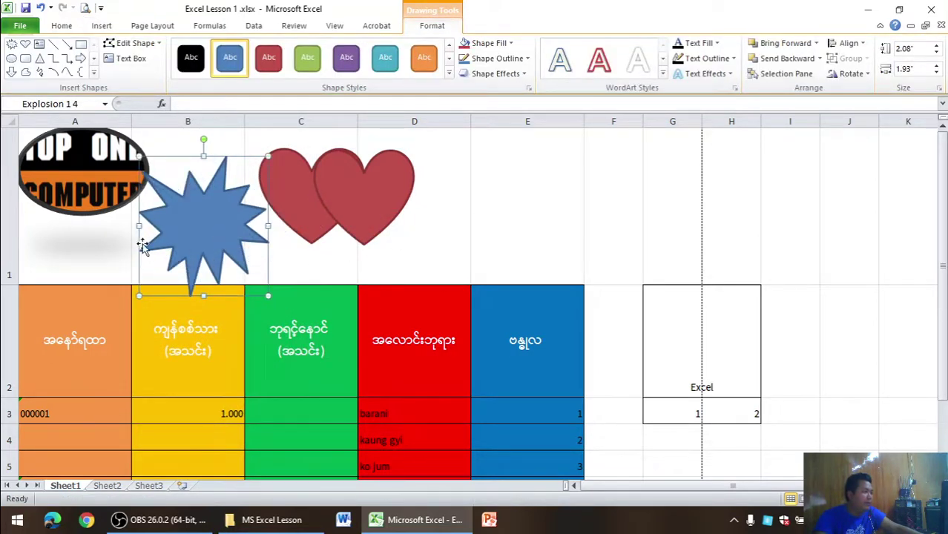
{"action": "mouse_move", "coordinate": [158, 228]}
{"action": "left_mouse_down"}
{"action": "mouse_move", "coordinate": [492, 208]}
{"action": "mouse_move", "coordinate": [434, 201]}
{"action": "left_mouse_up"}
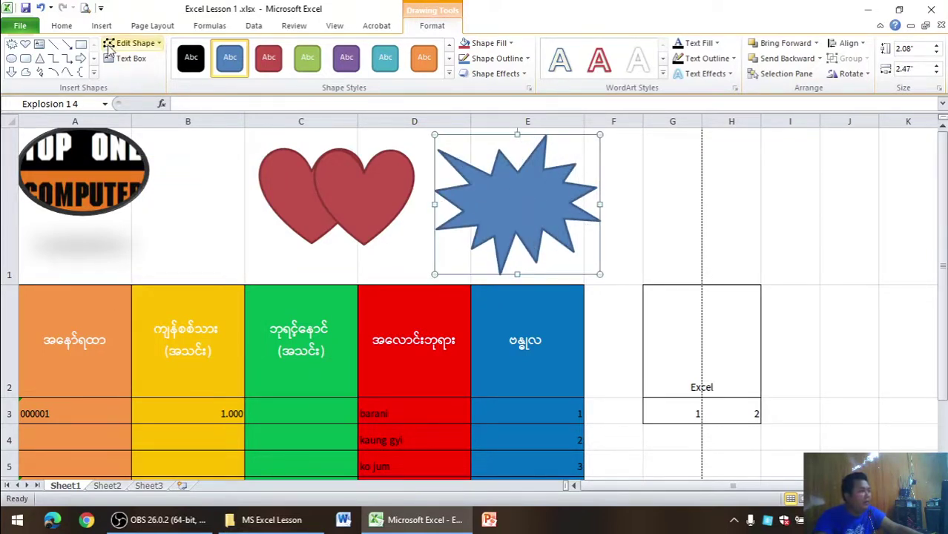
{"action": "left_click", "coordinate": [82, 26]}
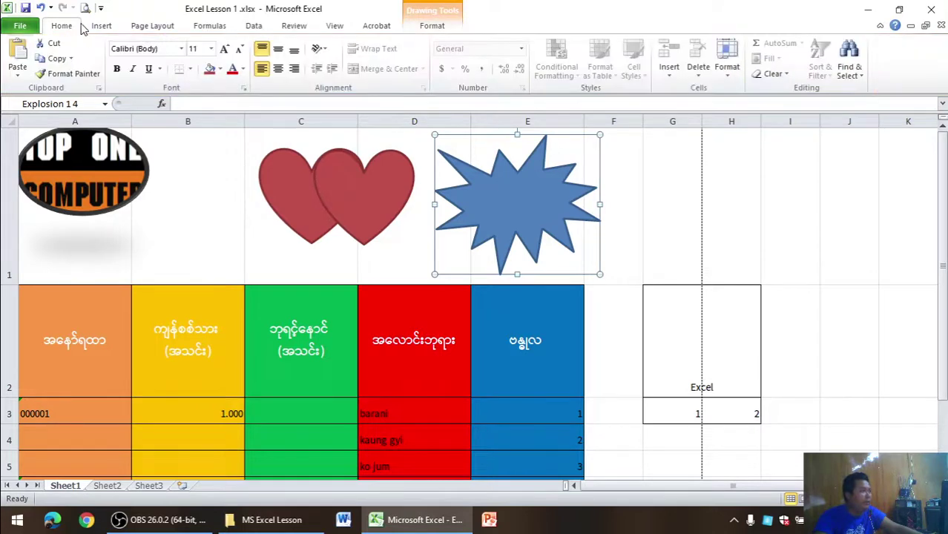
Set the star's font to Pyidaungsu.
{"action": "left_click", "coordinate": [181, 49]}
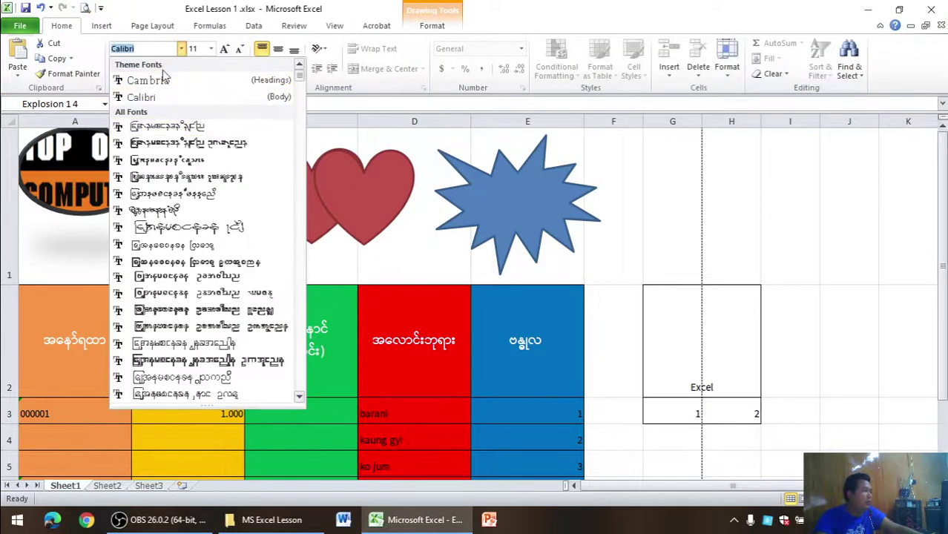
{"action": "type", "text": "Pyidaungsu"}
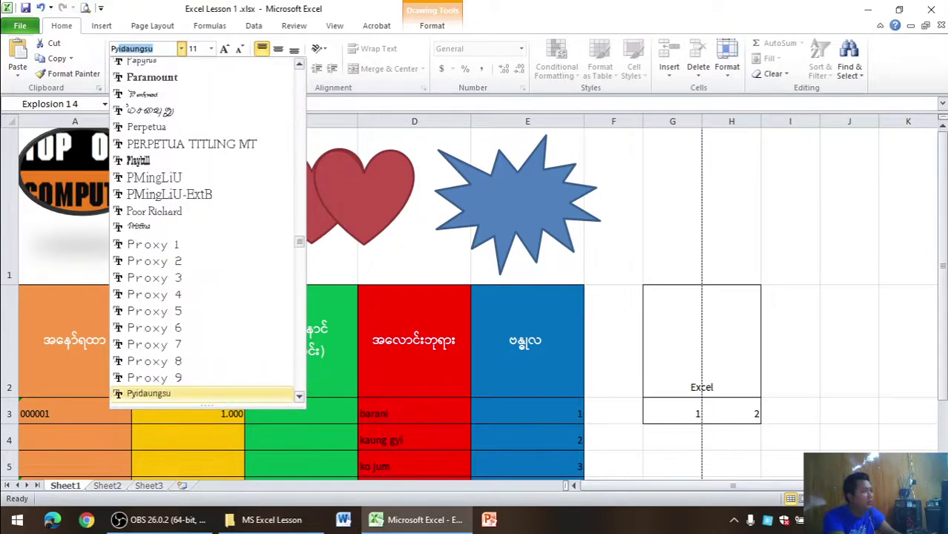
{"action": "key", "text": "Return"}
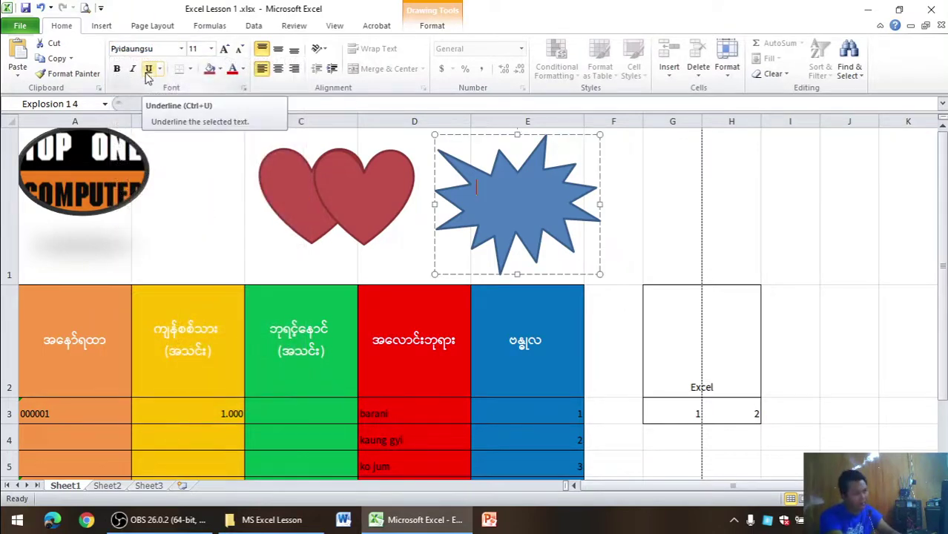
Type a two-line Myanmar caption in the star and enlarge it slightly.
{"action": "key", "text": "ctrl+shift+space"}
{"action": "key", "text": "ctrl+shift+space"}
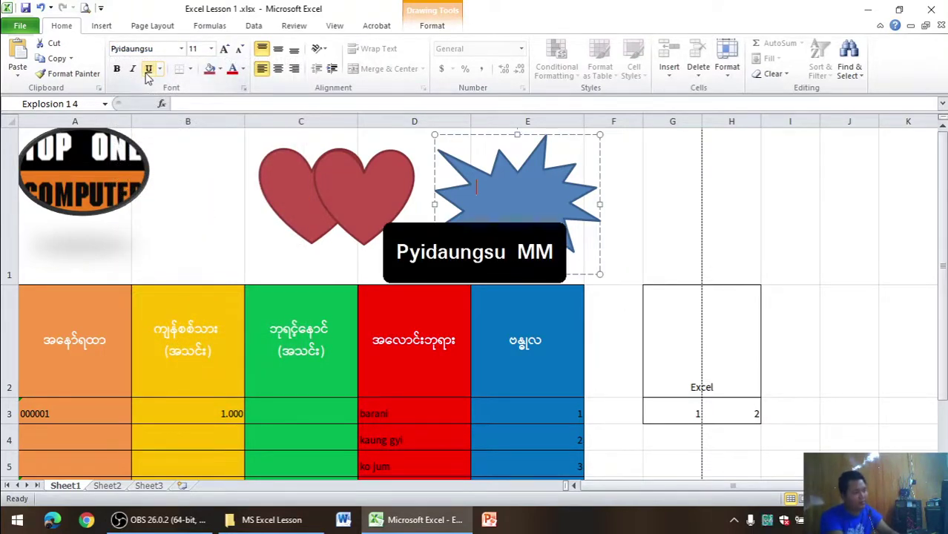
{"action": "type", "text": "စေ"}
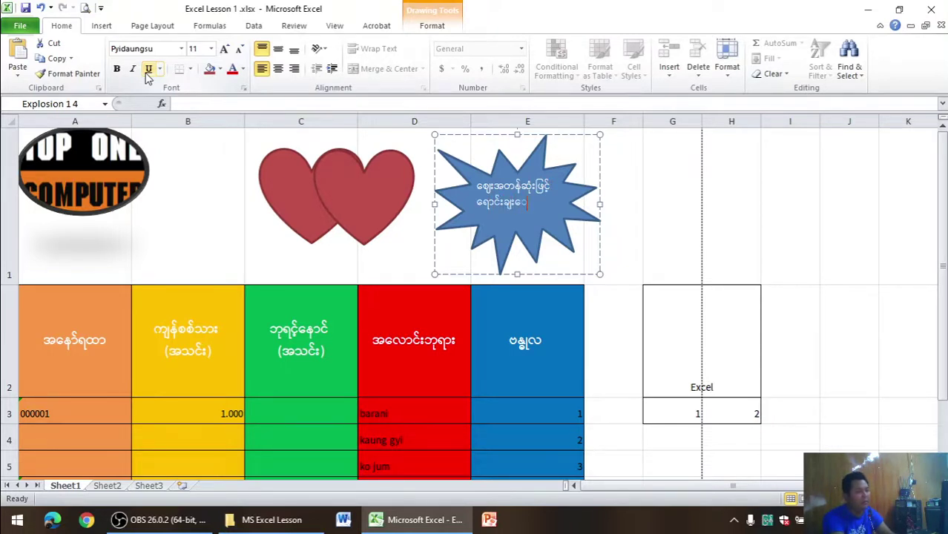
{"action": "type", "text": "ေပါပြီ"}
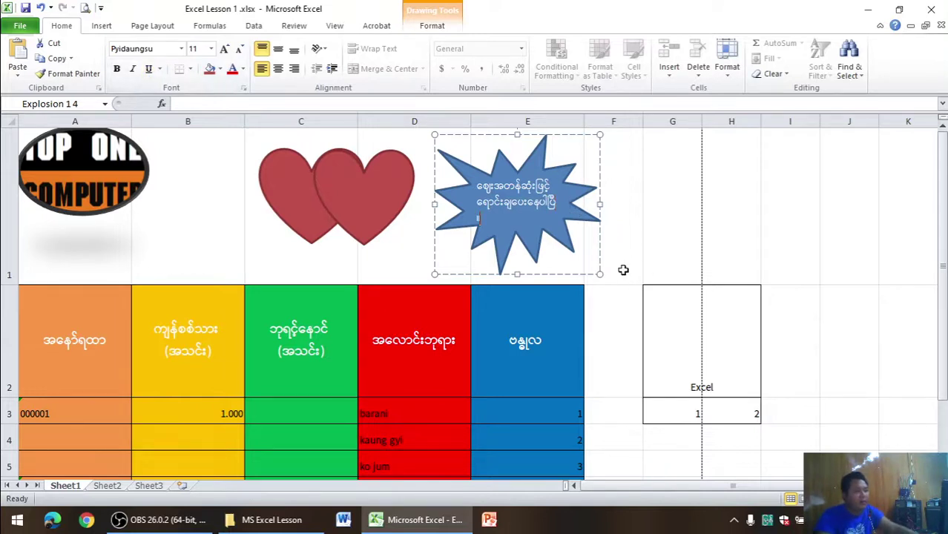
{"action": "left_click_drag", "start_coordinate": [599, 275], "coordinate": [634, 284]}
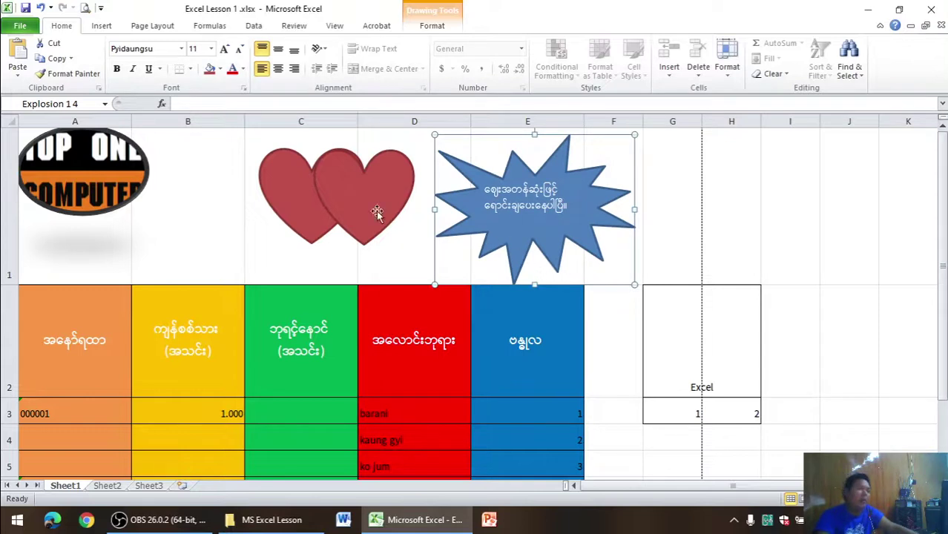
Apply the orange shape style to the star.
{"action": "left_click", "coordinate": [428, 31]}
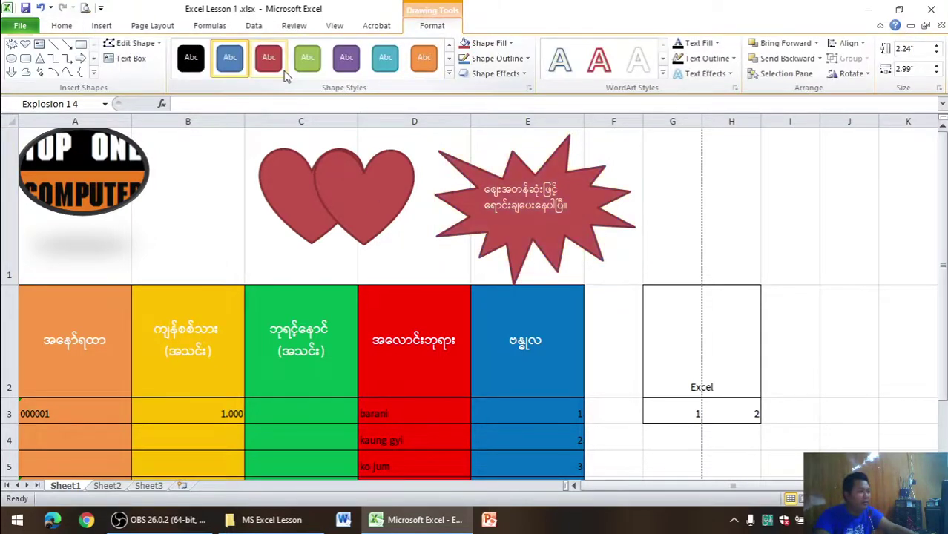
{"action": "left_click", "coordinate": [449, 60]}
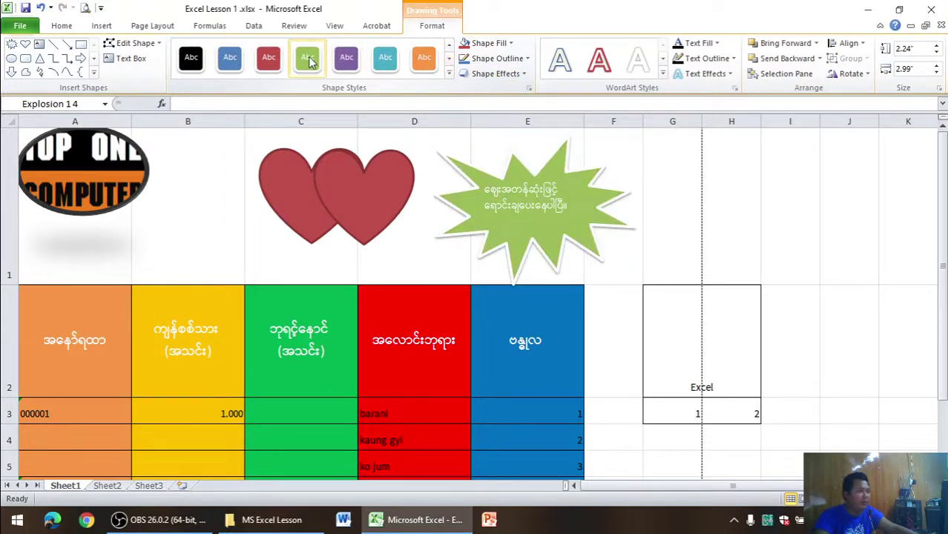
{"action": "left_click", "coordinate": [432, 67]}
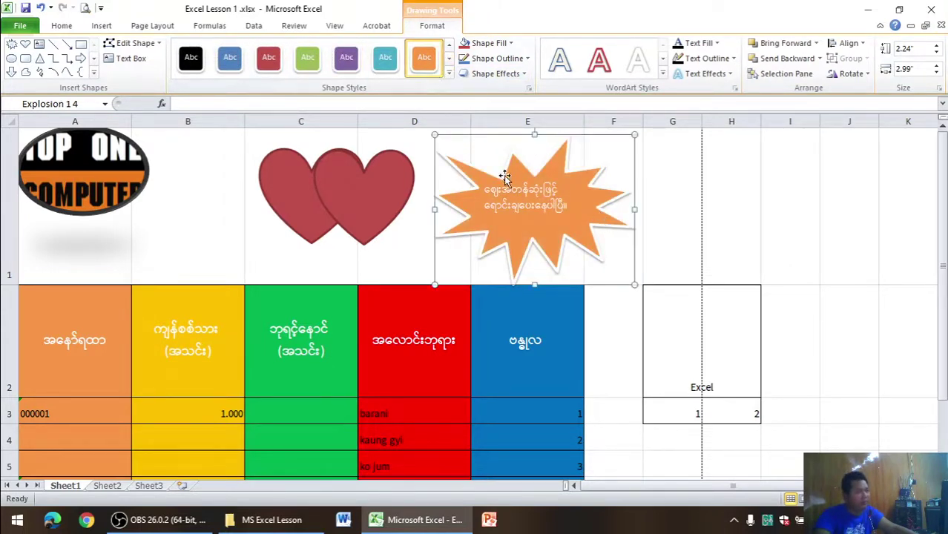
Make the star's caption 12-point dark text and preview the printed page.
{"action": "mouse_move", "coordinate": [570, 207]}
{"action": "left_mouse_down"}
{"action": "mouse_move", "coordinate": [474, 215]}
{"action": "mouse_move", "coordinate": [448, 176]}
{"action": "left_mouse_up"}
{"action": "left_click", "coordinate": [61, 26]}
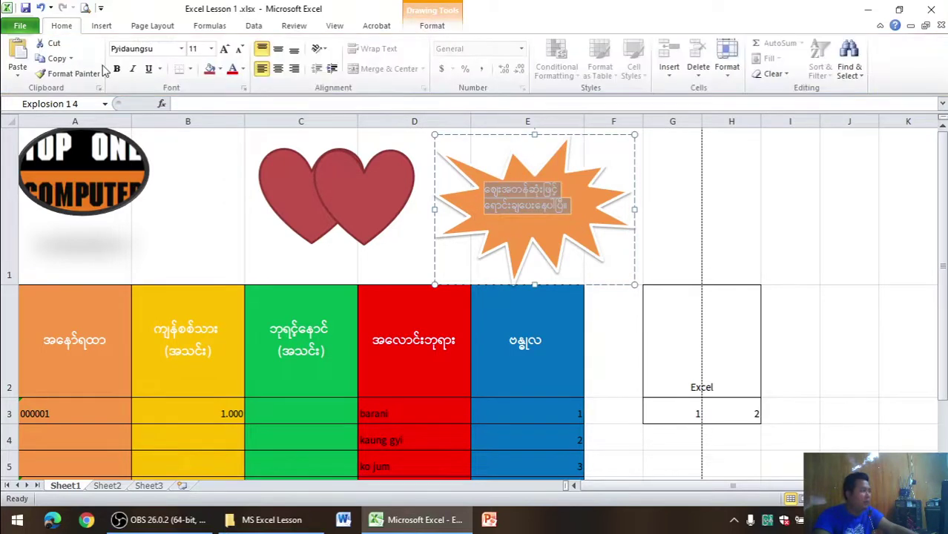
{"action": "left_click", "coordinate": [211, 48]}
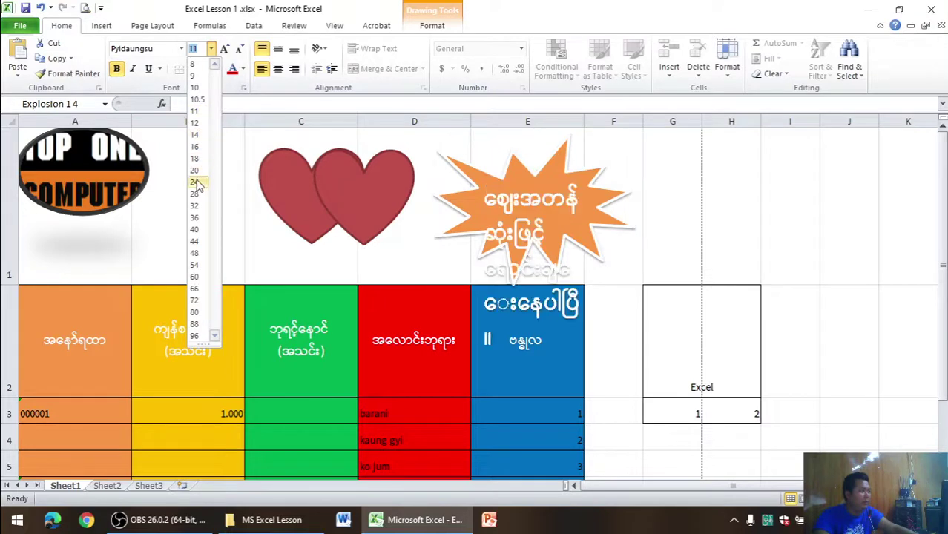
{"action": "left_click", "coordinate": [194, 122]}
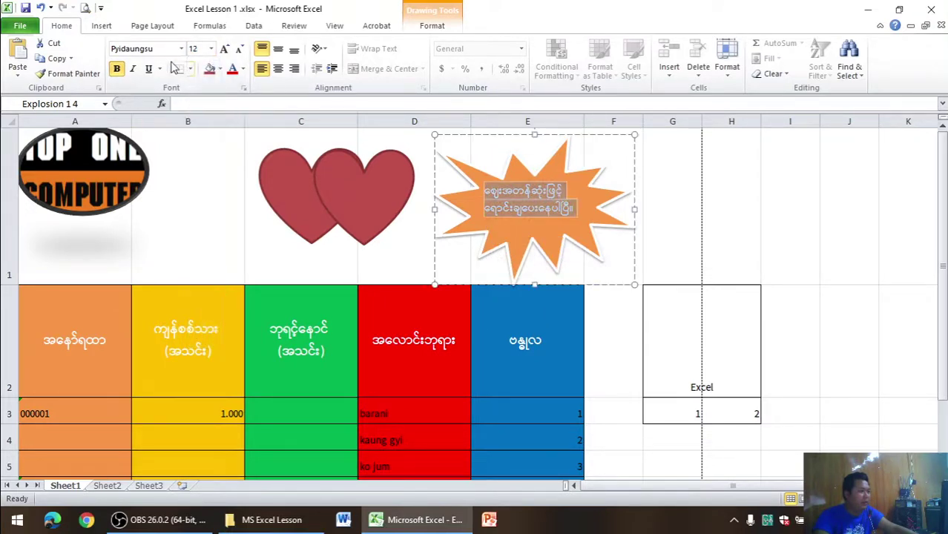
{"action": "left_click", "coordinate": [243, 69]}
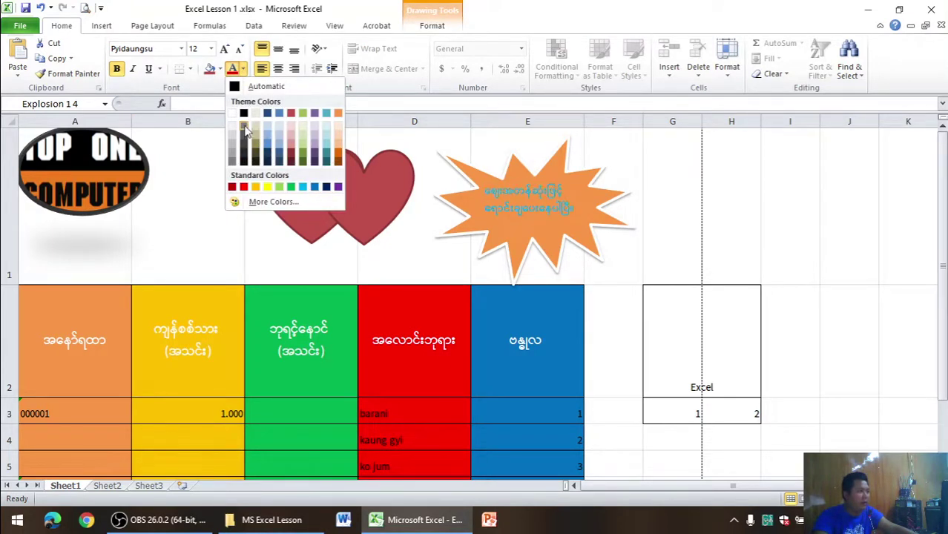
{"action": "left_click", "coordinate": [244, 137]}
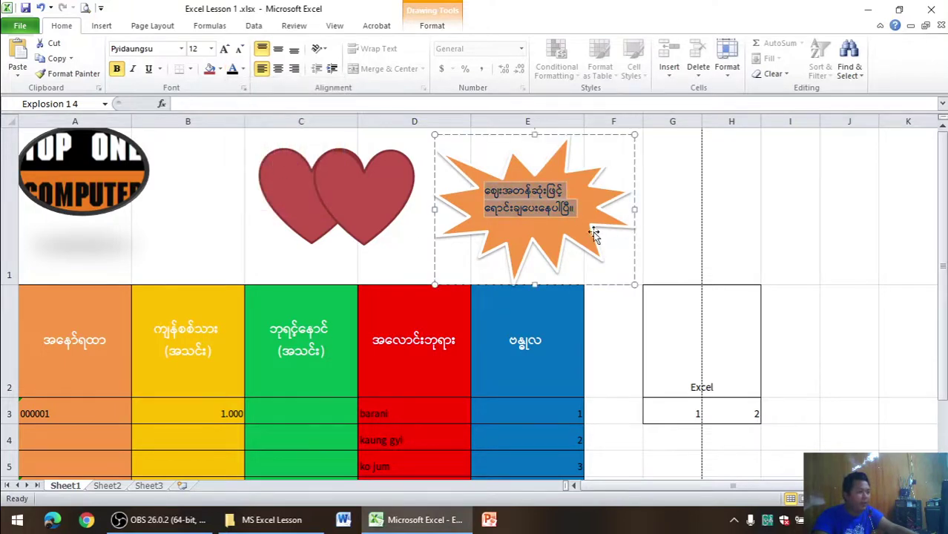
{"action": "left_click", "coordinate": [86, 9]}
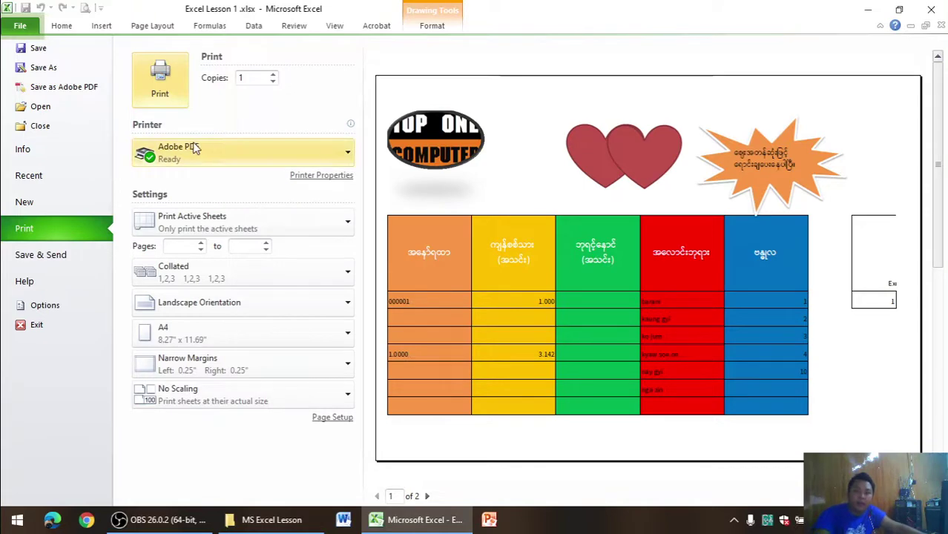
Leave print preview and select cell B1 on the worksheet.
{"action": "mouse_move", "coordinate": [279, 124]}
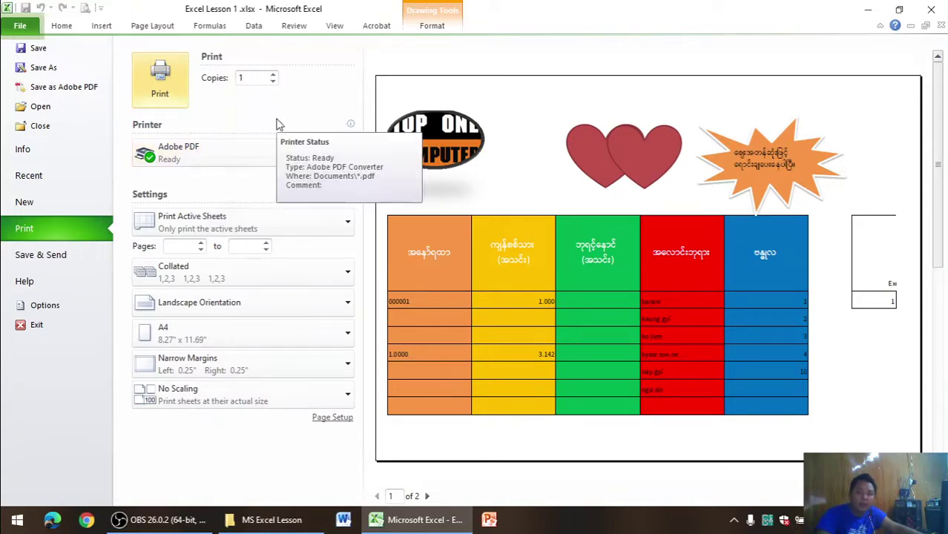
{"action": "left_click", "coordinate": [115, 27]}
{"action": "left_click", "coordinate": [242, 219]}
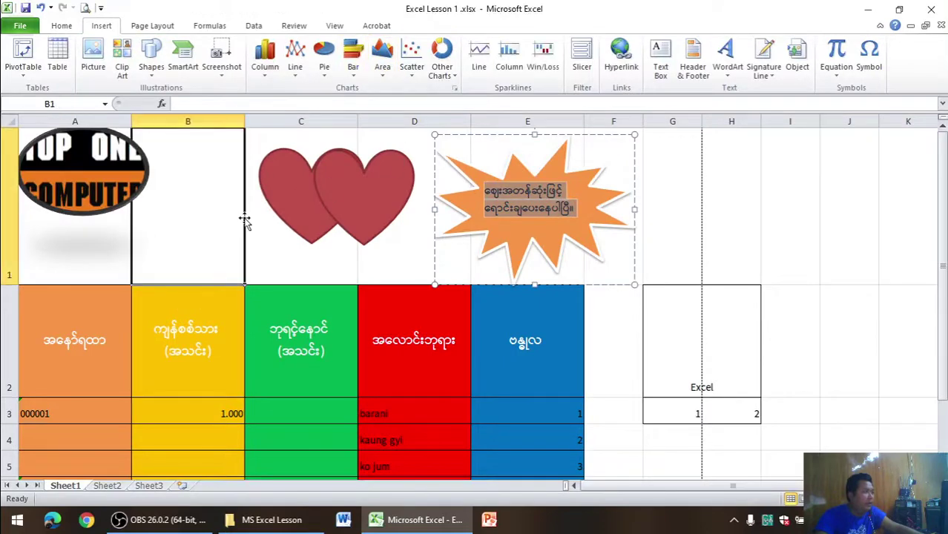
Close the SmartArt gallery without inserting anything and select cell C19.
{"action": "left_click", "coordinate": [178, 65]}
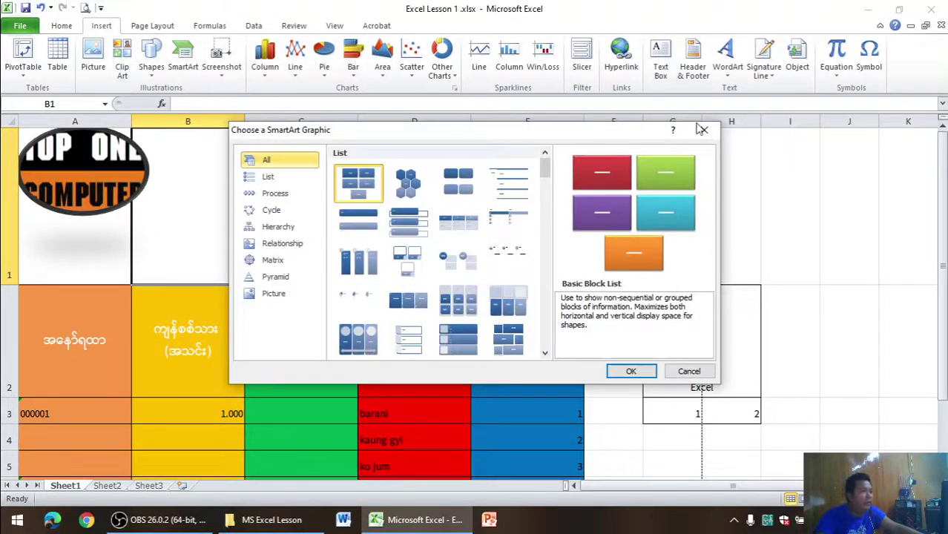
{"action": "left_click", "coordinate": [702, 130]}
{"action": "scroll", "coordinate": [300, 187], "scroll_direction": "down", "scroll_amount": 1}
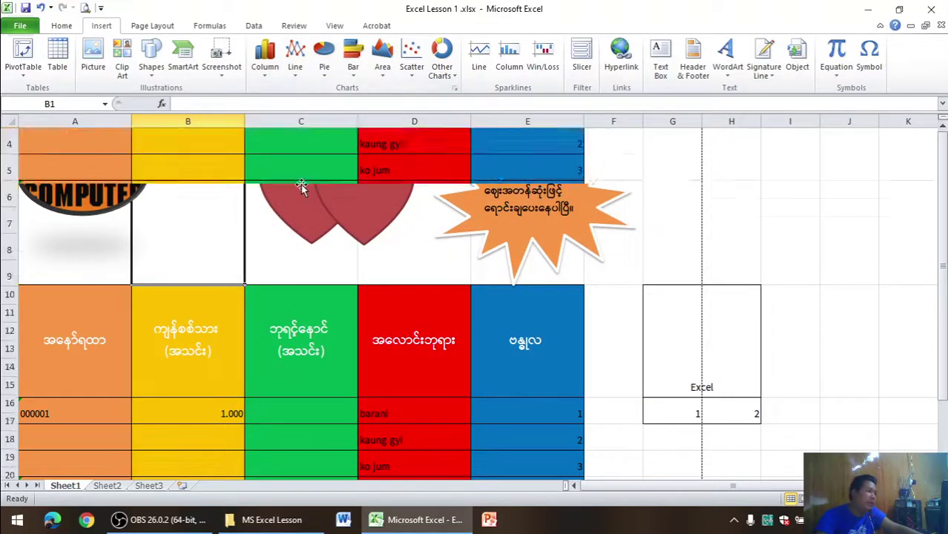
{"action": "scroll", "coordinate": [301, 186], "scroll_direction": "down", "scroll_amount": 4}
{"action": "left_click", "coordinate": [293, 196]}
{"action": "scroll", "coordinate": [267, 208], "scroll_direction": "up", "scroll_amount": 2}
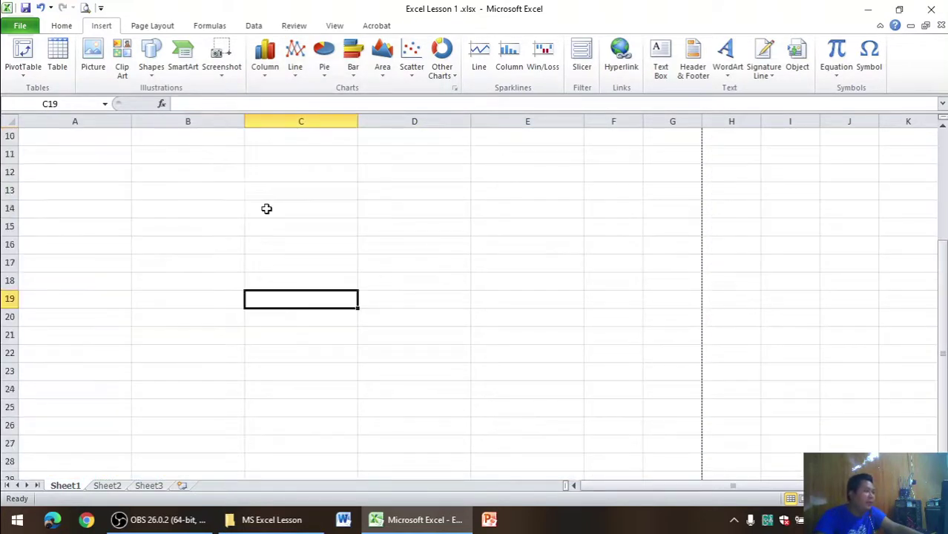
{"action": "scroll", "coordinate": [265, 207], "scroll_direction": "up", "scroll_amount": 1}
{"action": "scroll", "coordinate": [266, 209], "scroll_direction": "down", "scroll_amount": 1}
{"action": "left_click", "coordinate": [85, 7]}
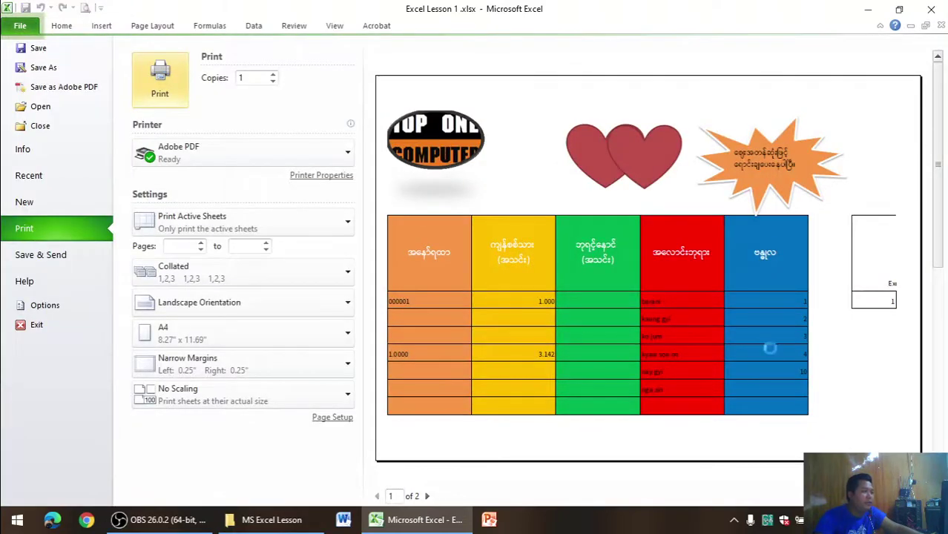
{"action": "scroll", "coordinate": [770, 348], "scroll_direction": "down", "scroll_amount": 1}
{"action": "scroll", "coordinate": [770, 348], "scroll_direction": "up", "scroll_amount": 1}
{"action": "scroll", "coordinate": [588, 312], "scroll_direction": "down", "scroll_amount": 1}
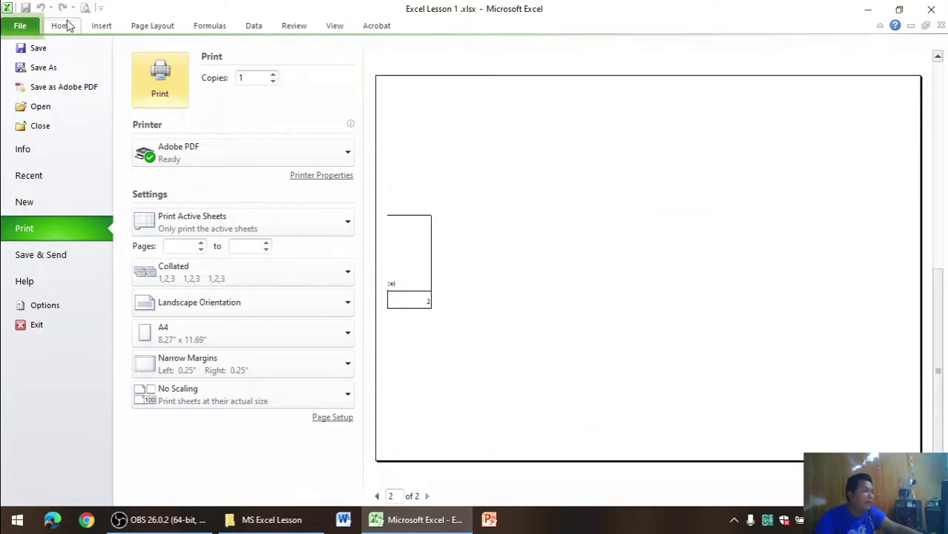
{"action": "left_click", "coordinate": [67, 25]}
{"action": "left_click", "coordinate": [109, 26]}
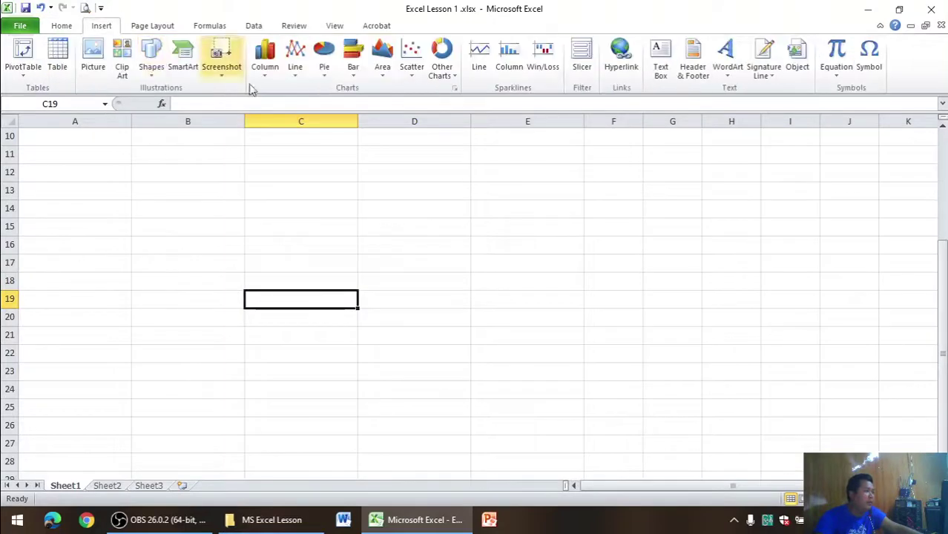
{"action": "left_click", "coordinate": [868, 9]}
{"action": "left_click", "coordinate": [868, 7]}
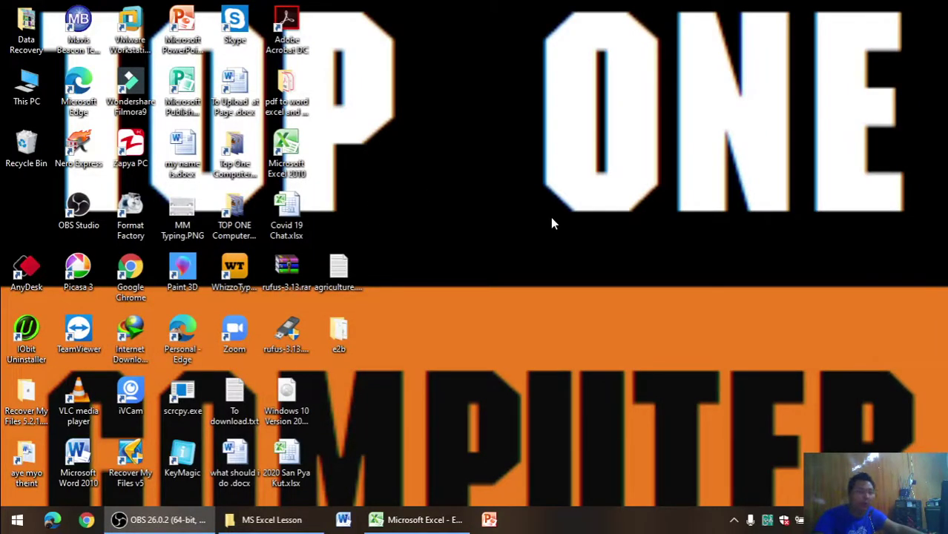
{"action": "left_click", "coordinate": [469, 524]}
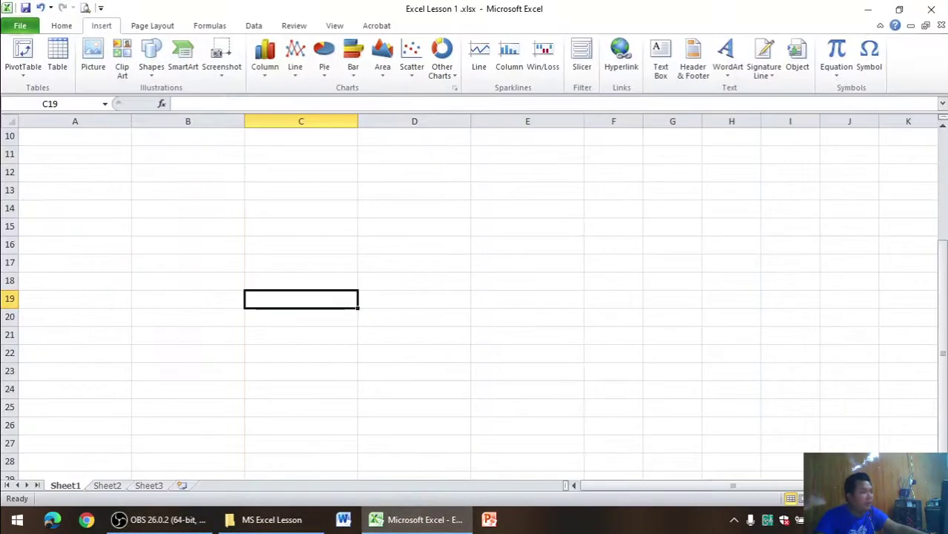
Insert a screenshot of the OBS window into the sheet.
{"action": "left_click", "coordinate": [225, 80]}
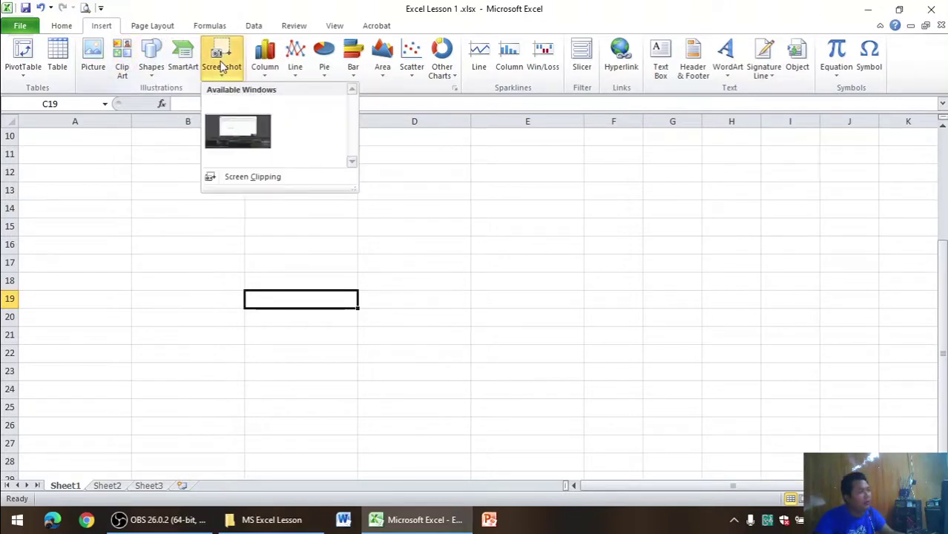
{"action": "left_click", "coordinate": [227, 77]}
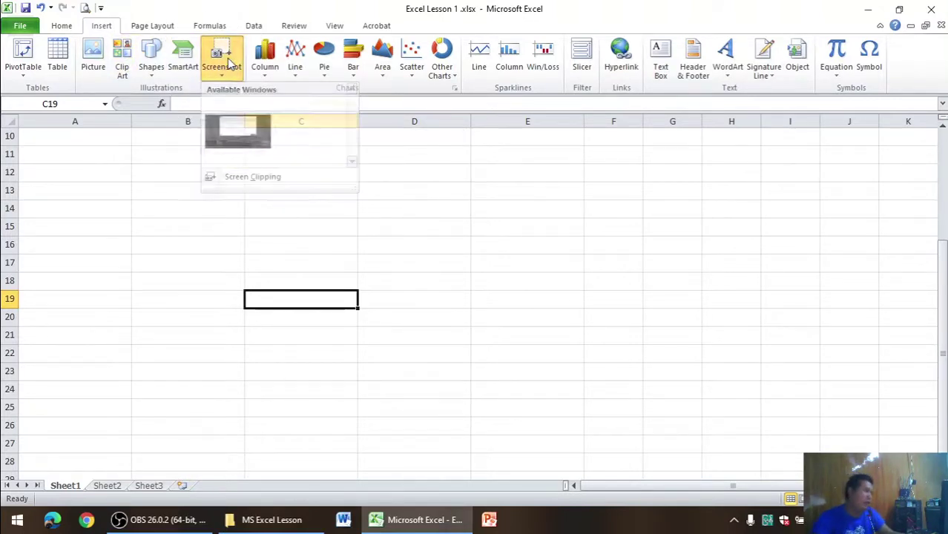
{"action": "left_click", "coordinate": [227, 76]}
{"action": "left_click", "coordinate": [238, 130]}
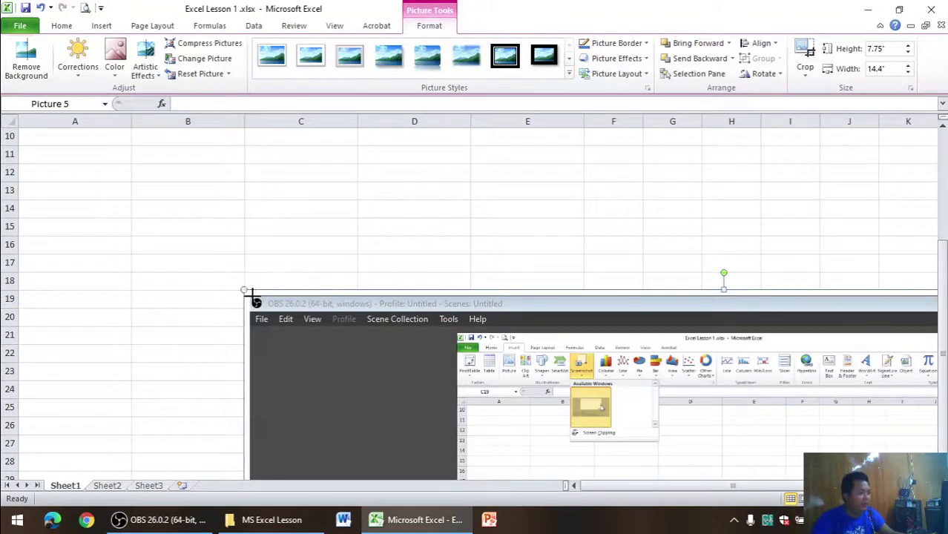
Resize and move the screenshot to span D28–J40, about 3.52 by 6.54 inches.
{"action": "mouse_move", "coordinate": [250, 296]}
{"action": "left_mouse_down"}
{"action": "mouse_move", "coordinate": [642, 444]}
{"action": "mouse_move", "coordinate": [466, 361]}
{"action": "mouse_move", "coordinate": [70, 143]}
{"action": "left_mouse_up"}
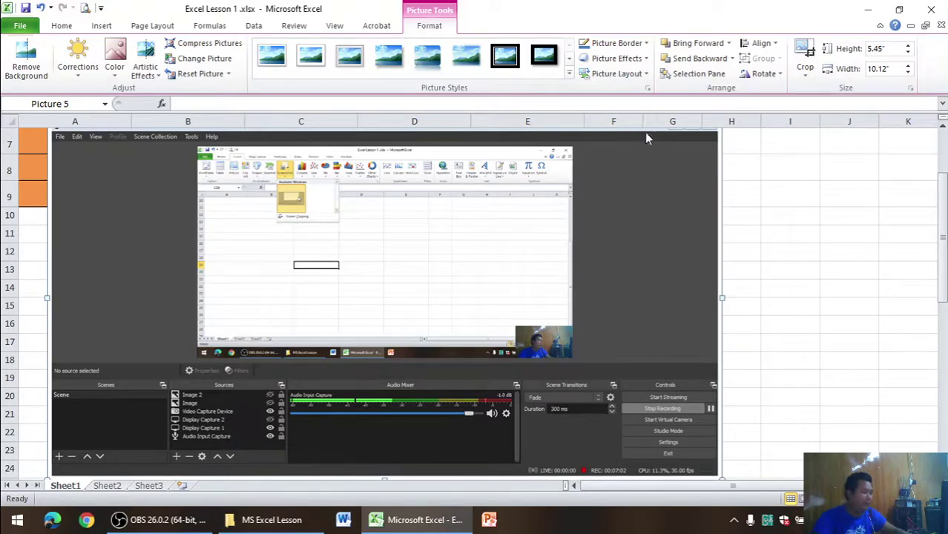
{"action": "key", "text": "ctrl+z"}
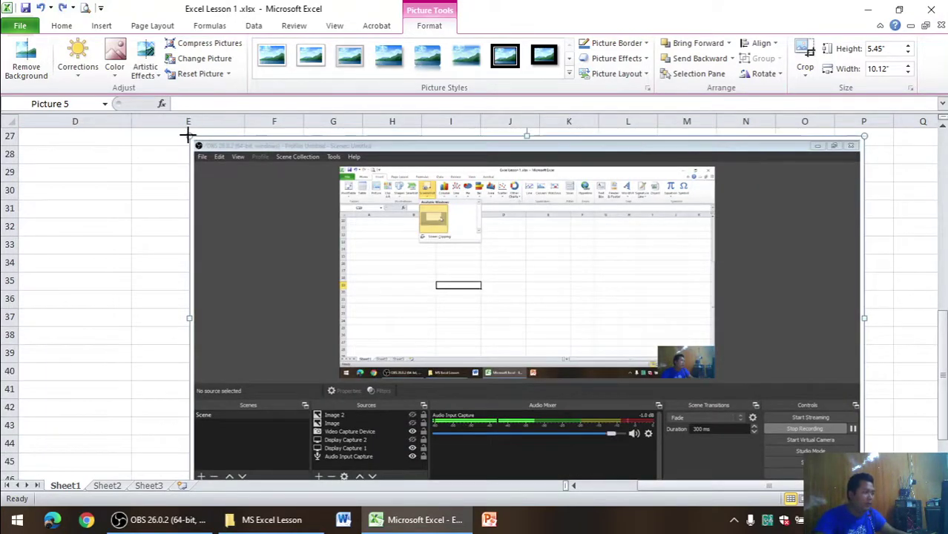
{"action": "left_click_drag", "start_coordinate": [187, 134], "coordinate": [508, 308]}
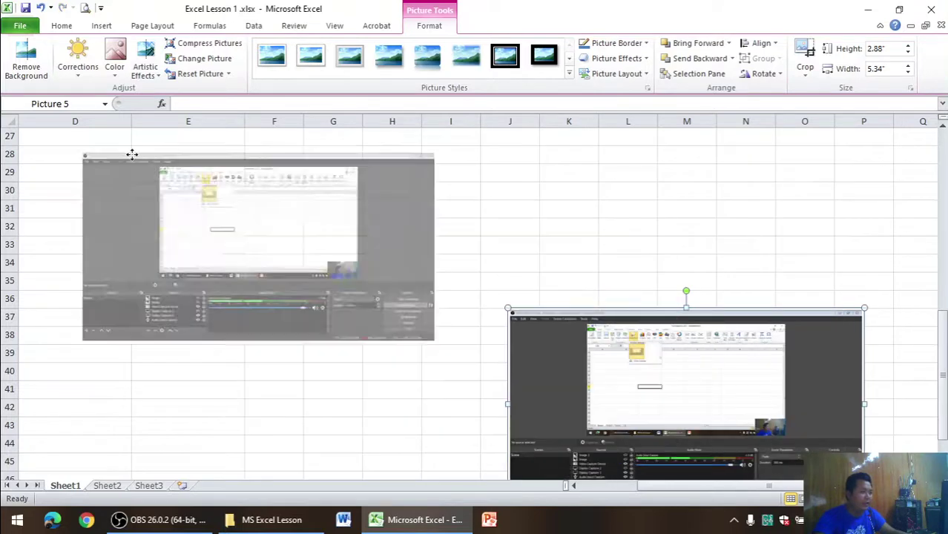
{"action": "left_click_drag", "start_coordinate": [565, 313], "coordinate": [133, 153]}
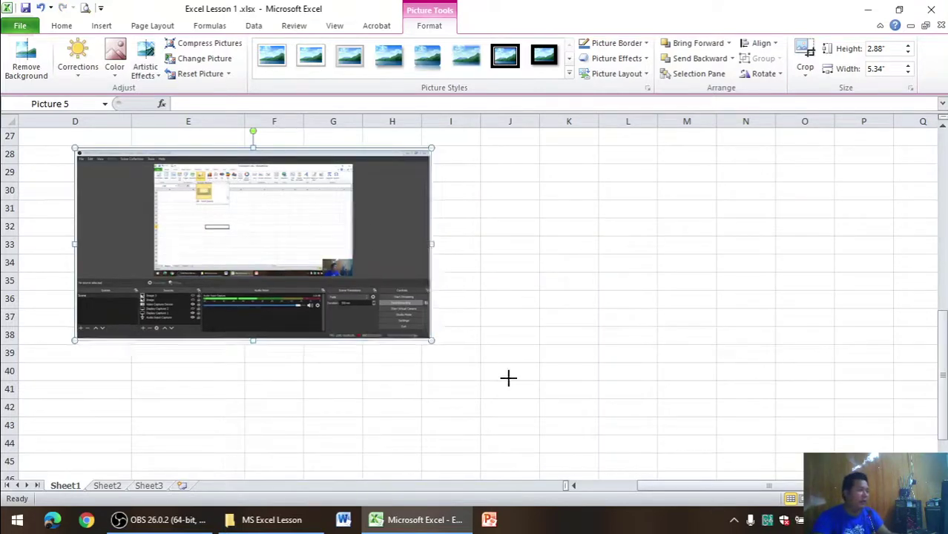
{"action": "left_click_drag", "start_coordinate": [429, 338], "coordinate": [512, 383]}
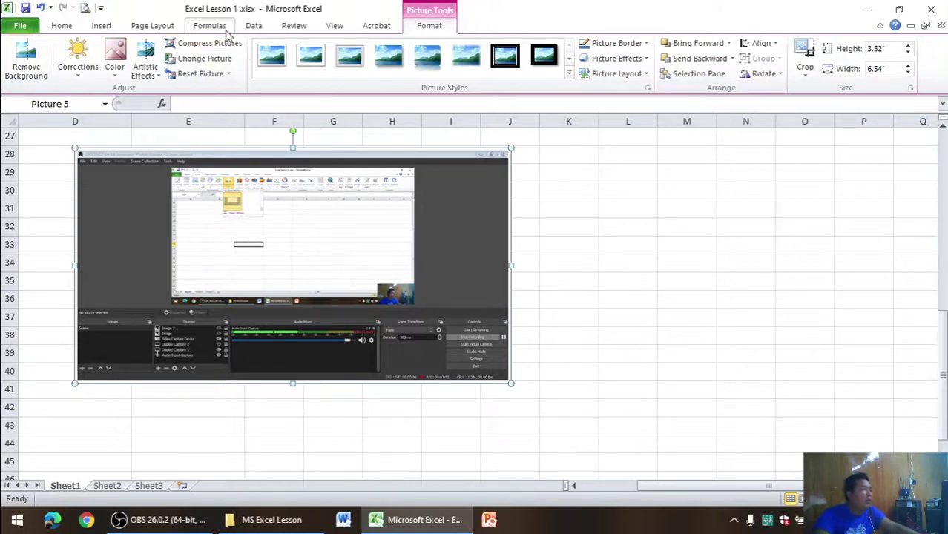
{"action": "left_click", "coordinate": [102, 26]}
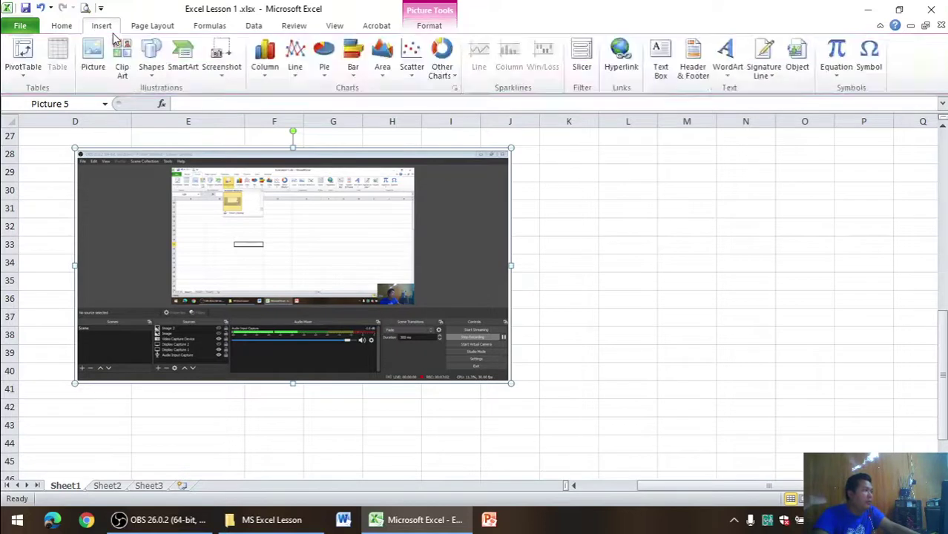
{"action": "left_click", "coordinate": [264, 71]}
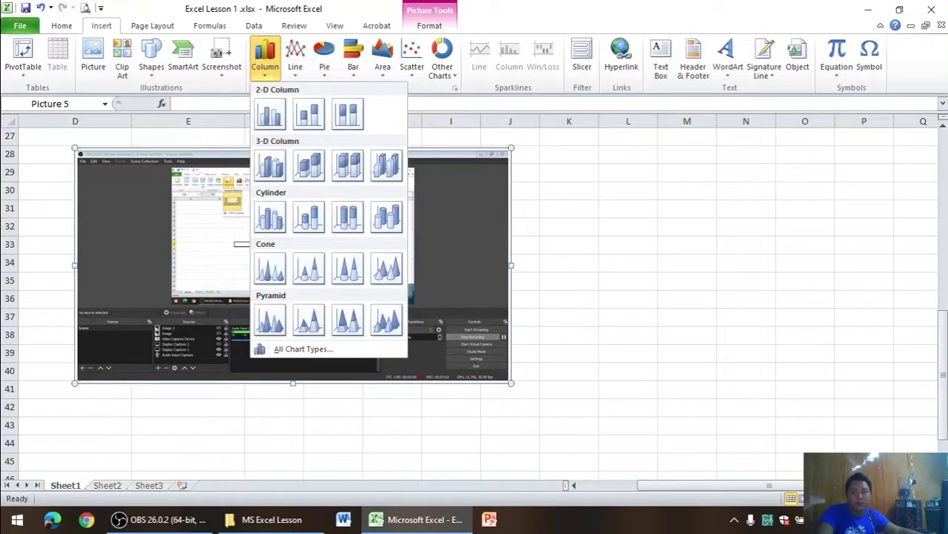
{"action": "key", "text": "alt+Tab"}
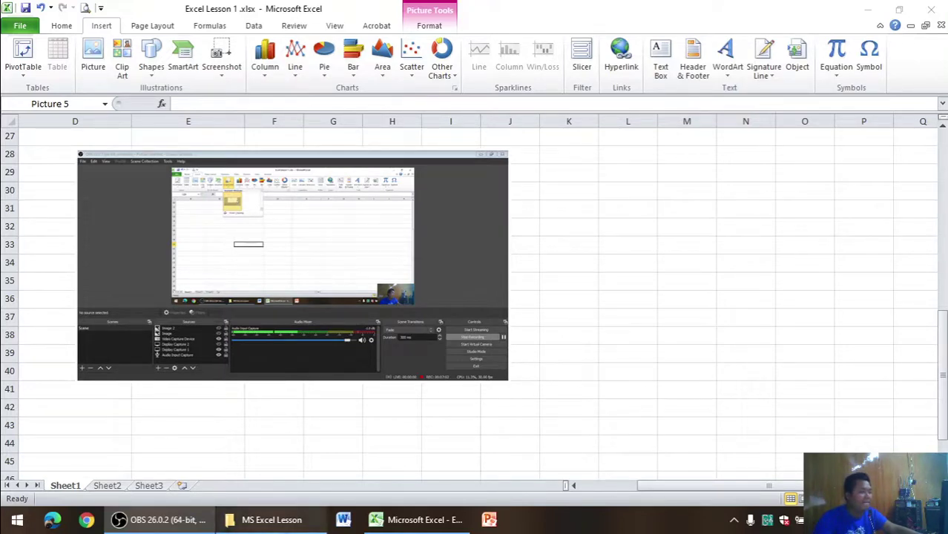
Bring File Explorer forward and go into the Computer Basic Class Exercise folder.
{"action": "left_click", "coordinate": [271, 520]}
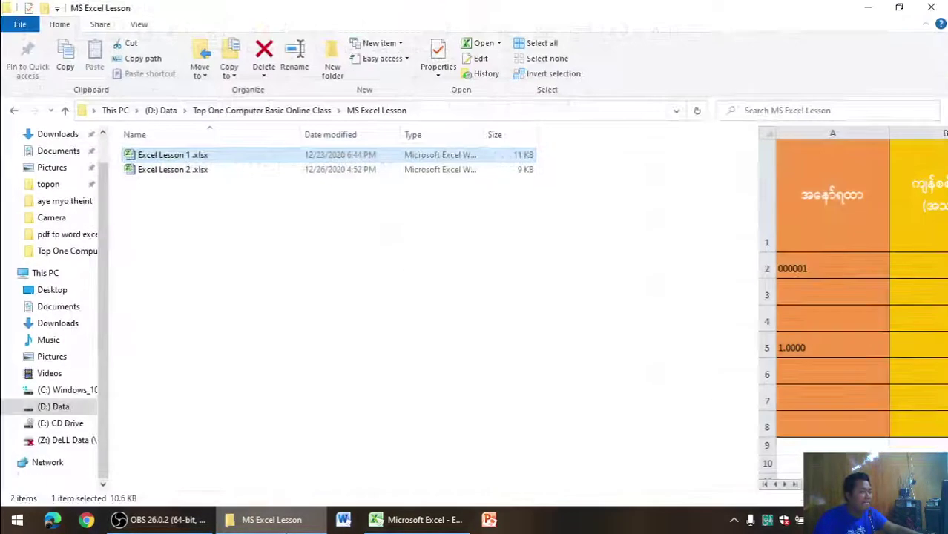
{"action": "left_click", "coordinate": [65, 110]}
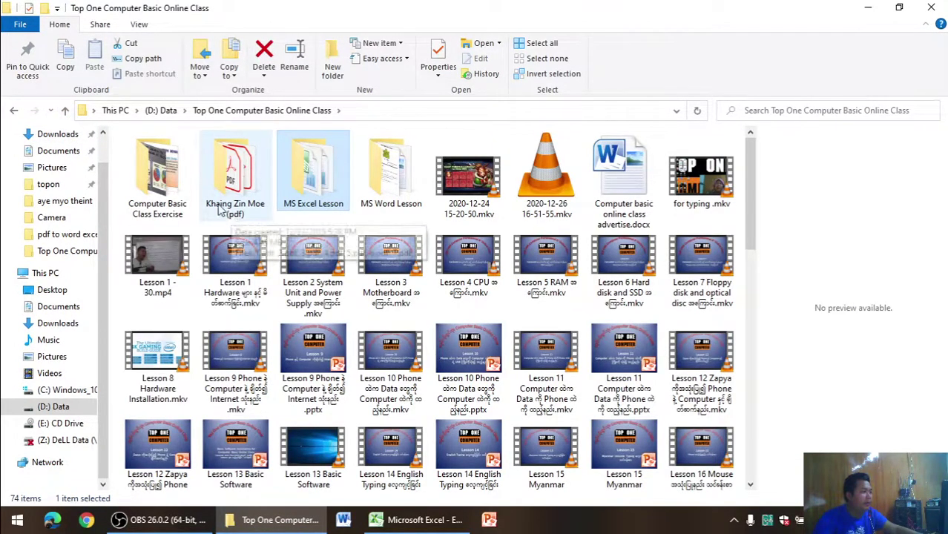
{"action": "double_click", "coordinate": [157, 178]}
Preview the exercise workbooks 15–22.xlsx, then open 22.xlsx and minimize Explorer.
{"action": "left_click", "coordinate": [152, 360]}
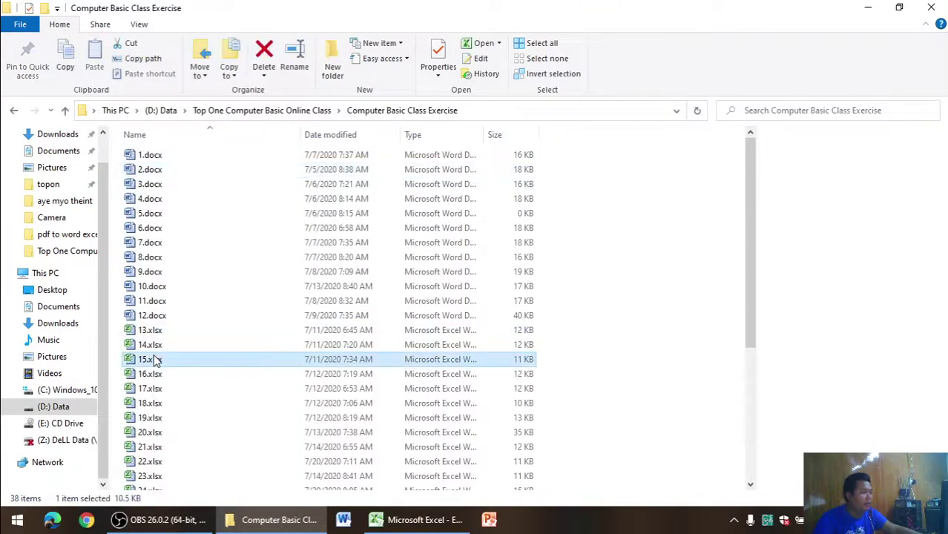
{"action": "left_click", "coordinate": [178, 390]}
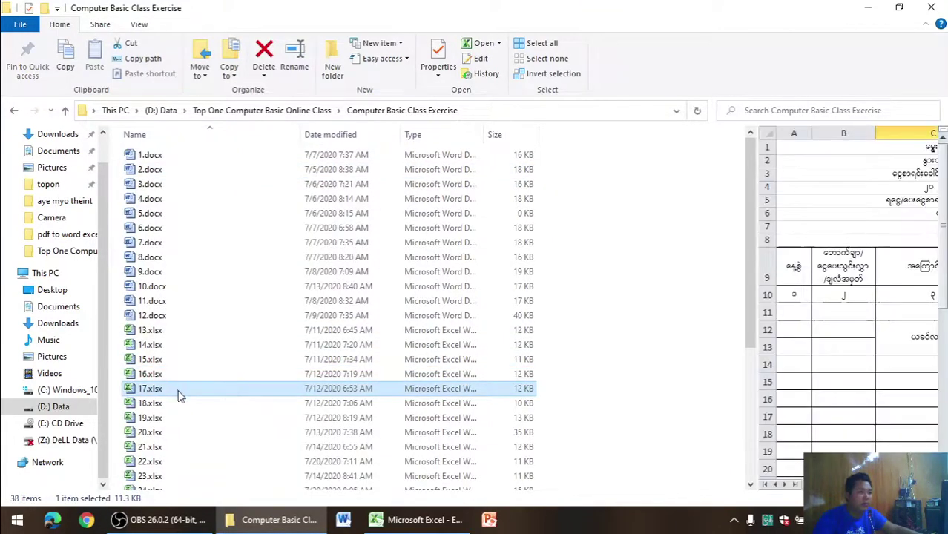
{"action": "key", "text": "F2"}
{"action": "left_click", "coordinate": [180, 407]}
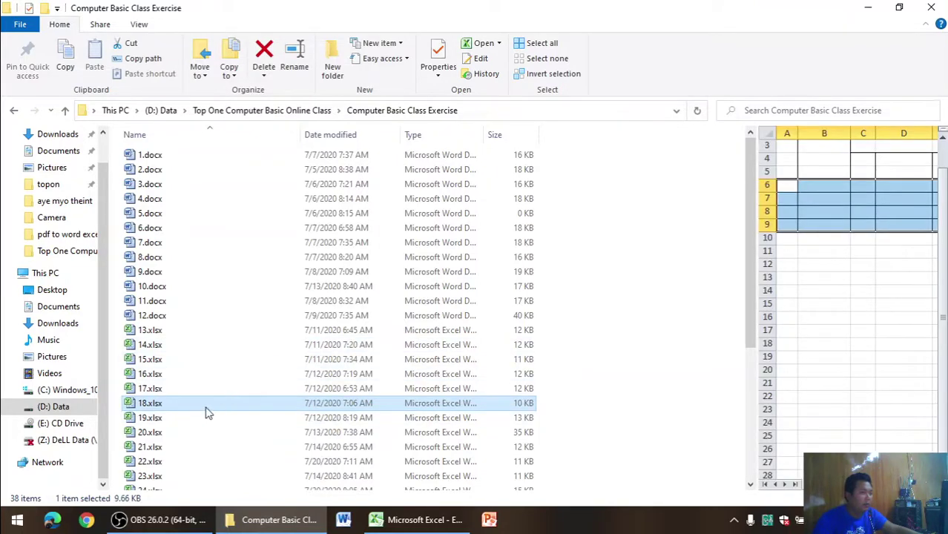
{"action": "left_click", "coordinate": [199, 418]}
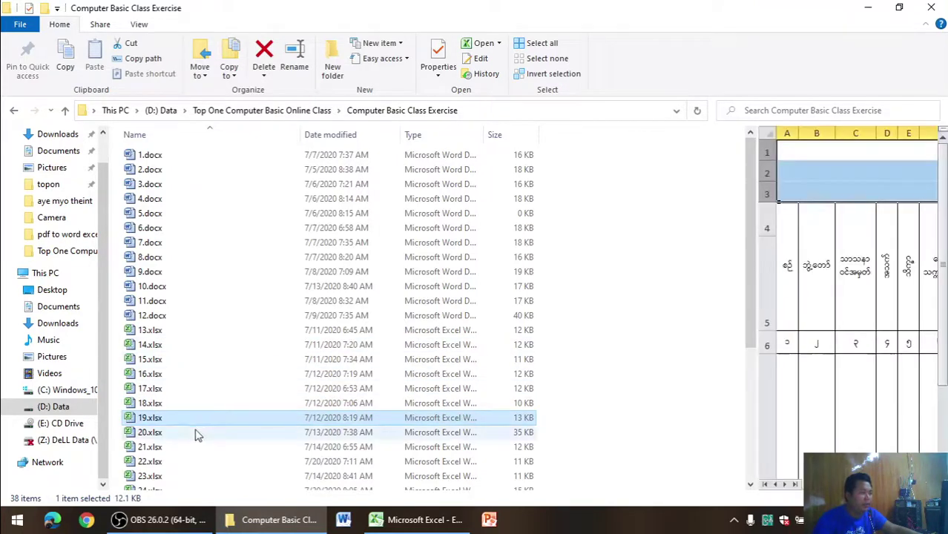
{"action": "left_click", "coordinate": [198, 432]}
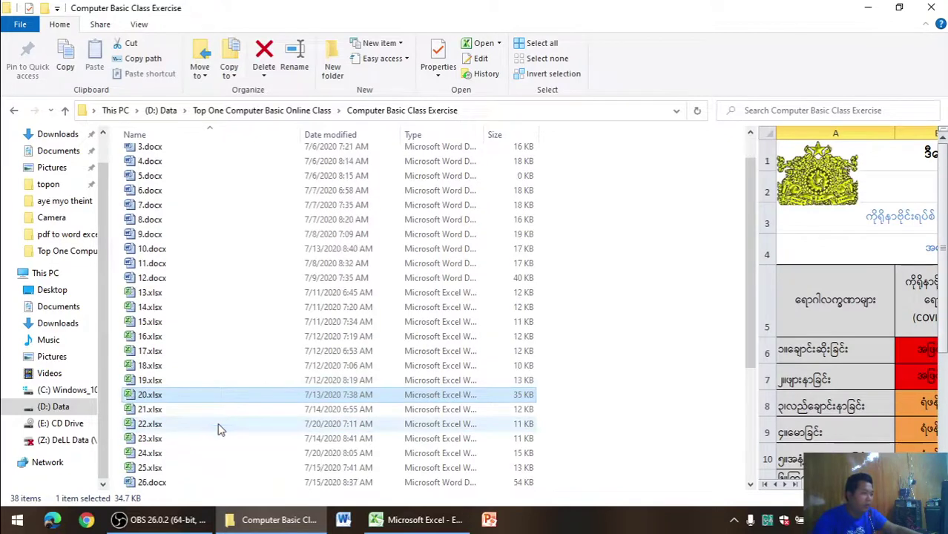
{"action": "scroll", "coordinate": [218, 426], "scroll_direction": "down", "scroll_amount": 1}
{"action": "left_click", "coordinate": [221, 414]}
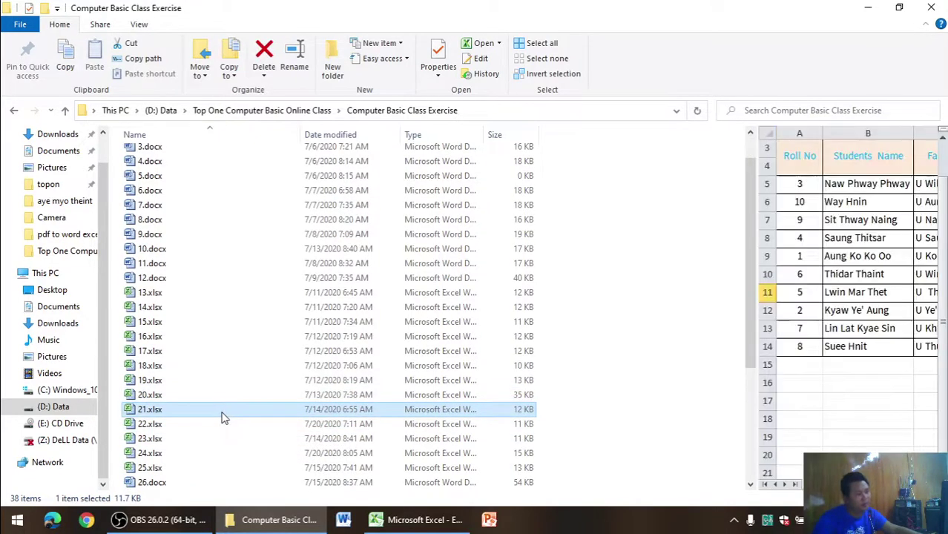
{"action": "left_click", "coordinate": [223, 427]}
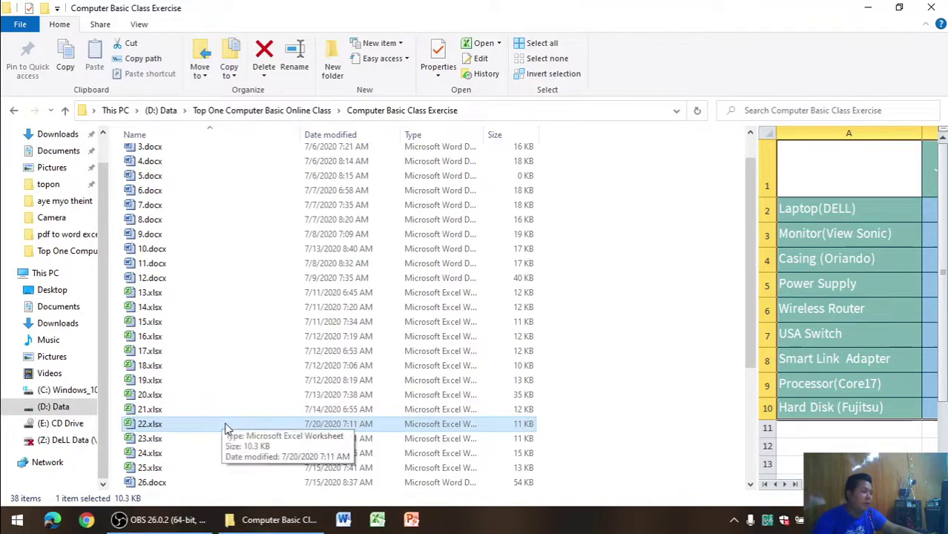
{"action": "double_click", "coordinate": [227, 427]}
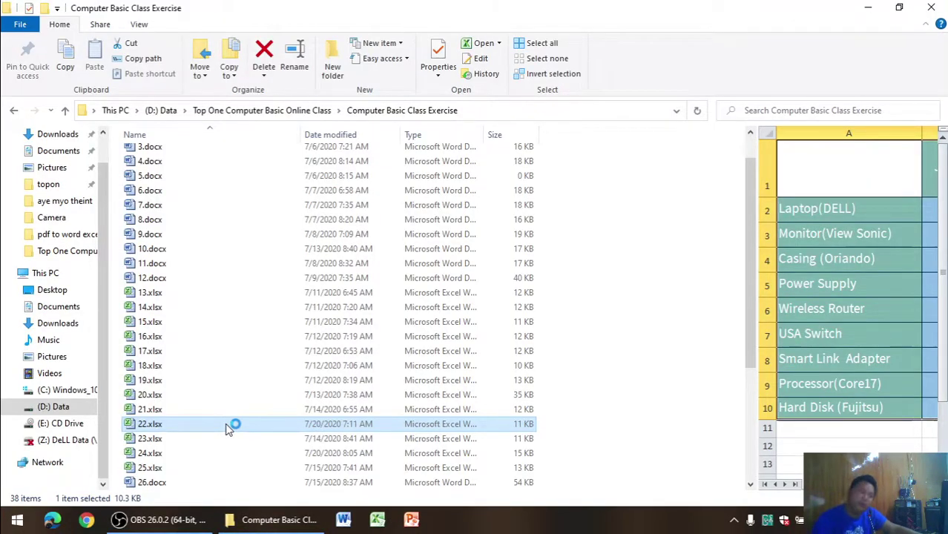
{"action": "left_click", "coordinate": [868, 7]}
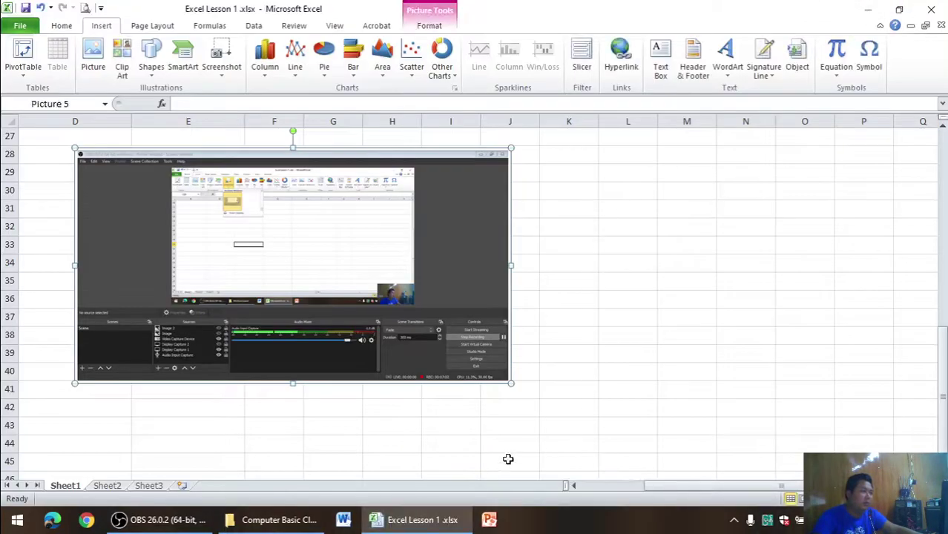
Close the Excel Lesson 1 workbook, answering its save prompt.
{"action": "left_click", "coordinate": [438, 522]}
{"action": "left_click", "coordinate": [438, 522]}
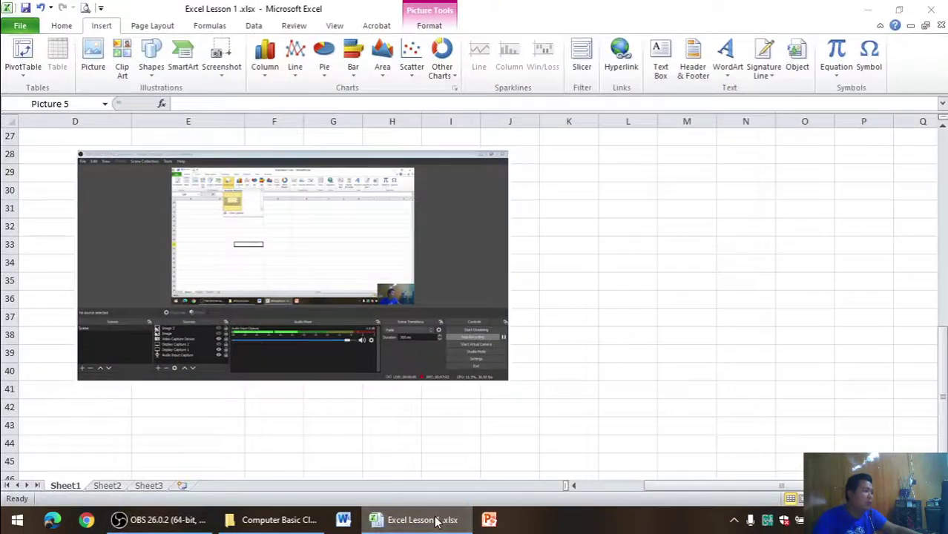
{"action": "left_click", "coordinate": [438, 522]}
{"action": "left_click", "coordinate": [437, 522]}
{"action": "left_click", "coordinate": [931, 9]}
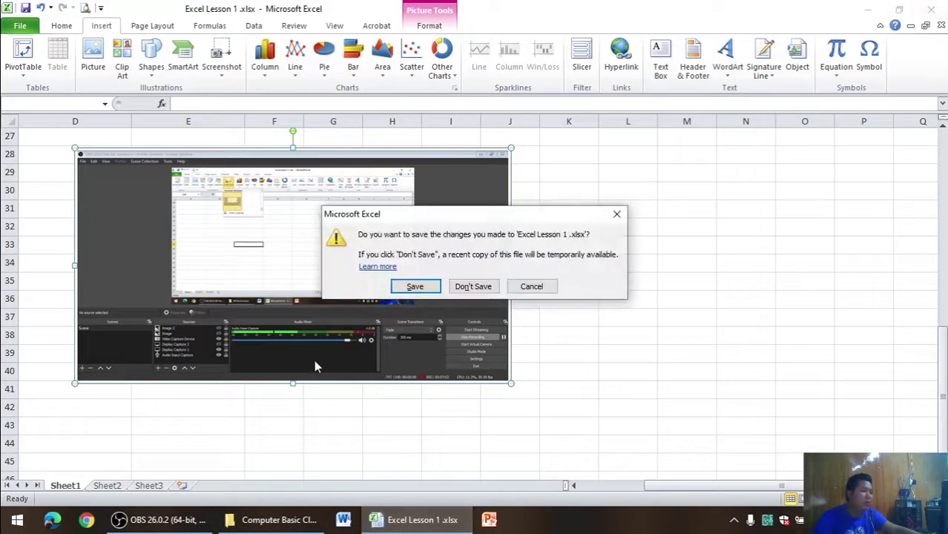
{"action": "left_click", "coordinate": [420, 288]}
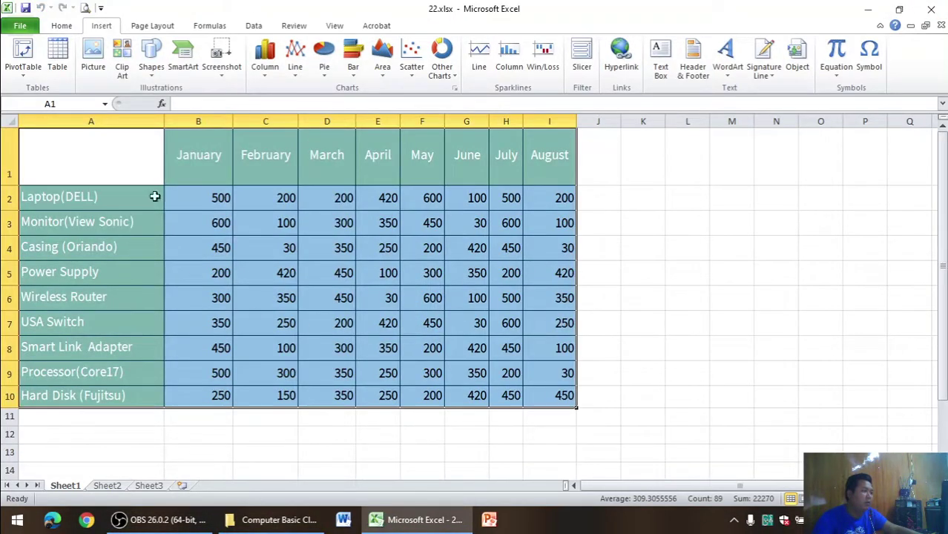
Fill the January–August month headers in row 1 with dark blue.
{"action": "left_click", "coordinate": [156, 173]}
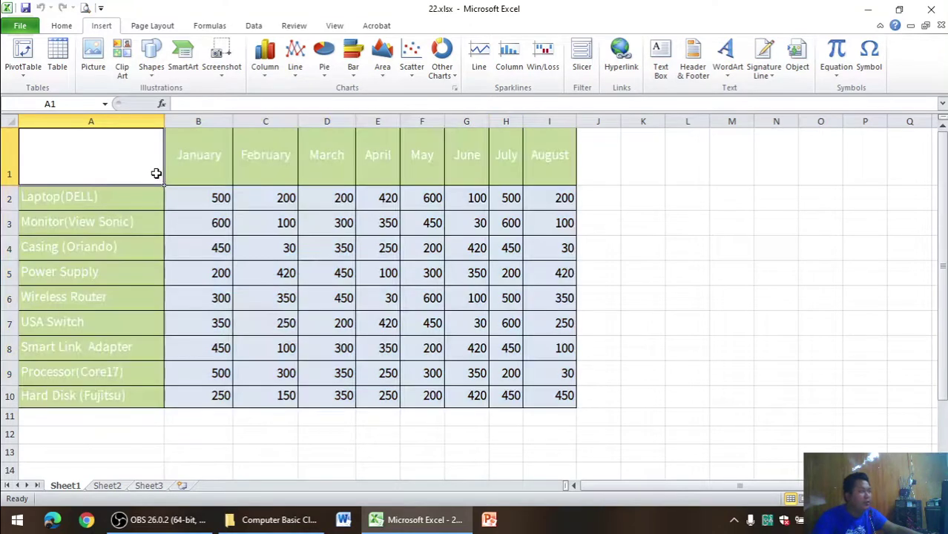
{"action": "left_click", "coordinate": [829, 287]}
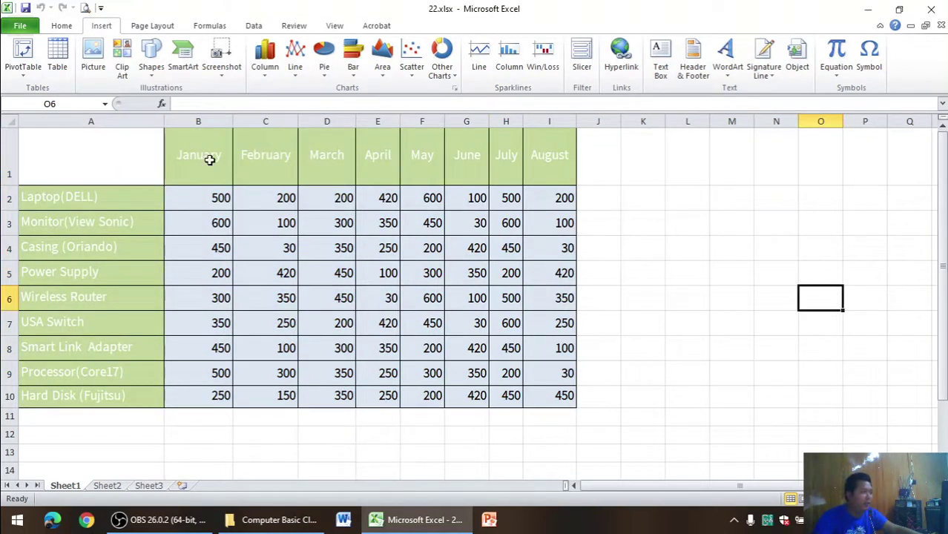
{"action": "left_click_drag", "start_coordinate": [209, 157], "coordinate": [569, 176]}
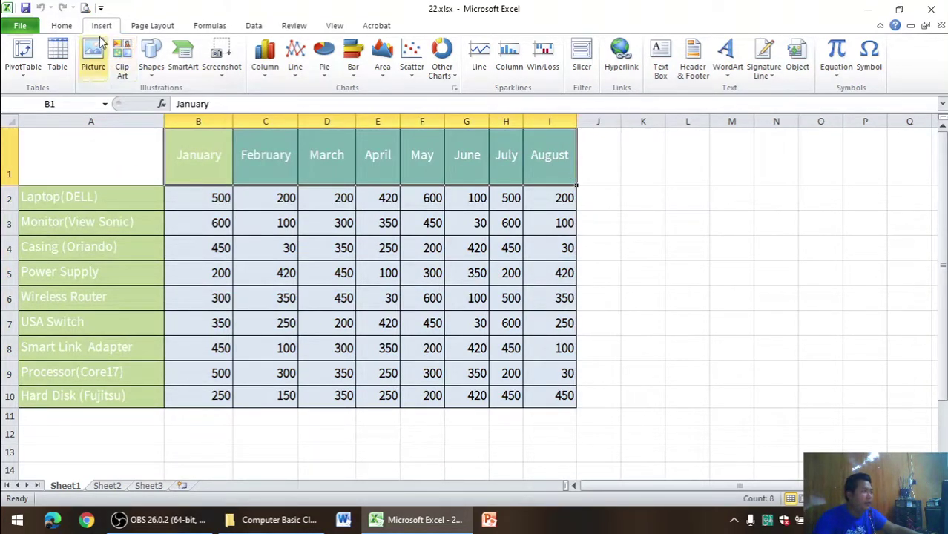
{"action": "left_click", "coordinate": [65, 26]}
{"action": "left_click", "coordinate": [219, 69]}
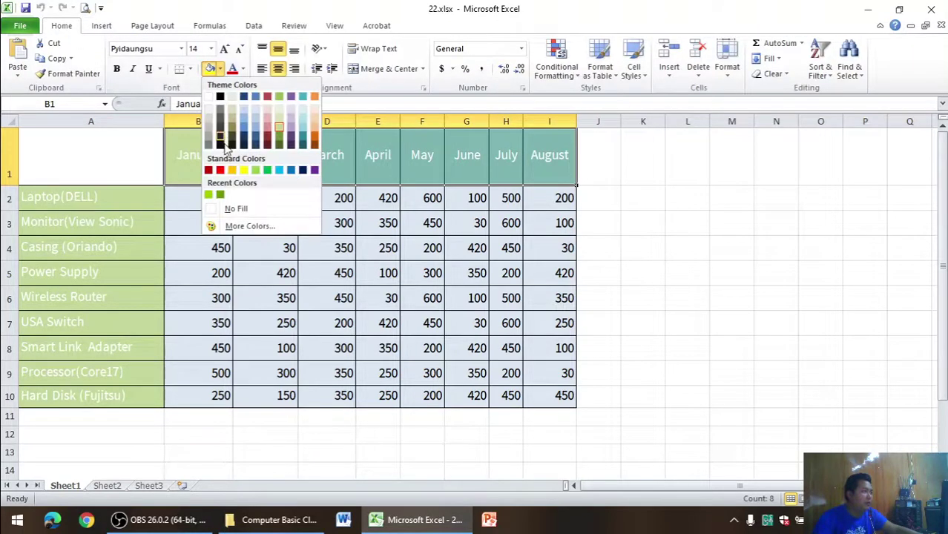
{"action": "left_click", "coordinate": [302, 172]}
Fill the product names in A2:A10 with dark blue.
{"action": "mouse_move", "coordinate": [106, 204]}
{"action": "left_mouse_down"}
{"action": "mouse_move", "coordinate": [126, 401]}
{"action": "mouse_move", "coordinate": [125, 391]}
{"action": "left_mouse_up"}
{"action": "left_click", "coordinate": [219, 68]}
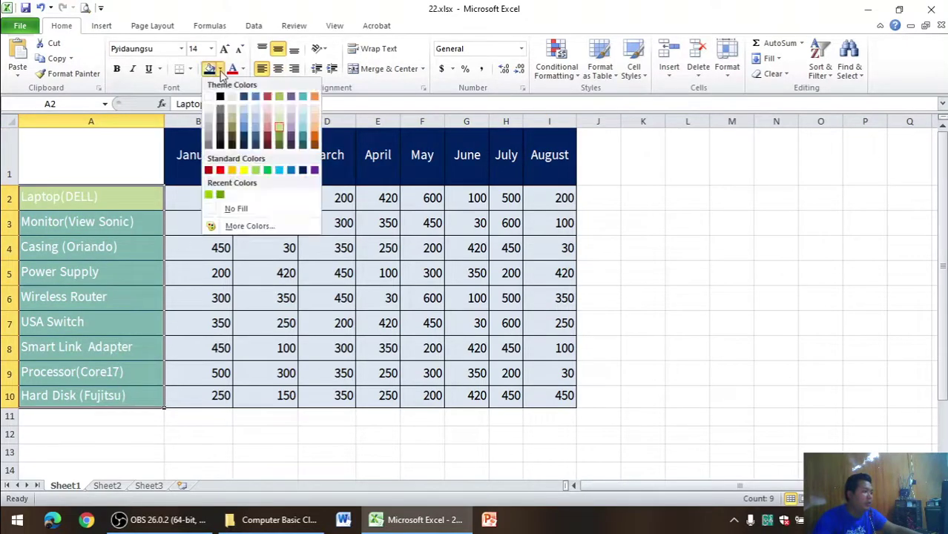
{"action": "left_click", "coordinate": [302, 172]}
{"action": "left_click", "coordinate": [732, 222]}
{"action": "left_click_drag", "start_coordinate": [138, 156], "coordinate": [544, 396]}
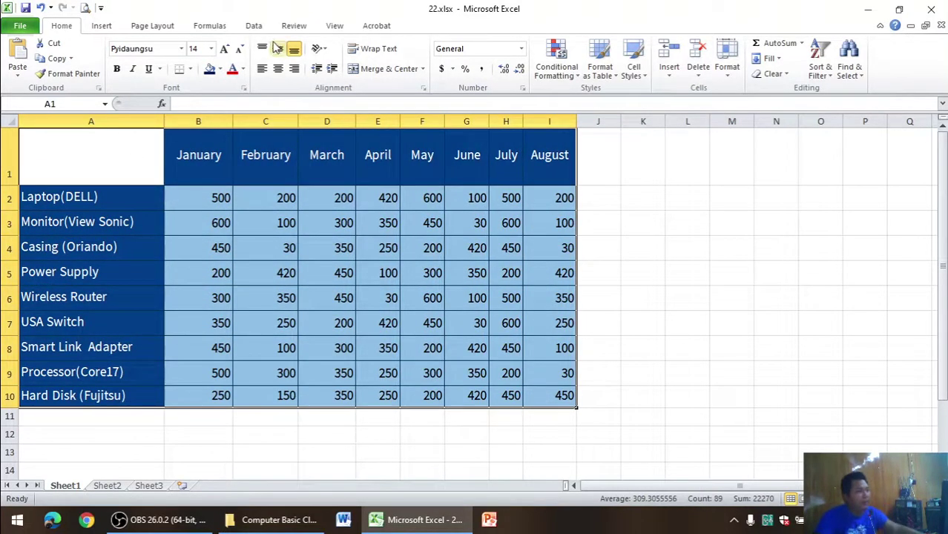
{"action": "left_click", "coordinate": [110, 28]}
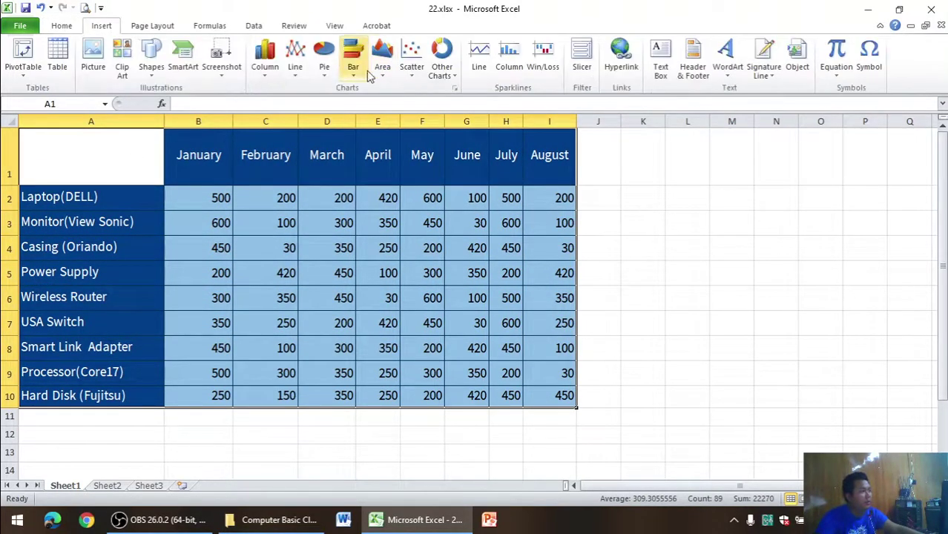
{"action": "left_click", "coordinate": [271, 71]}
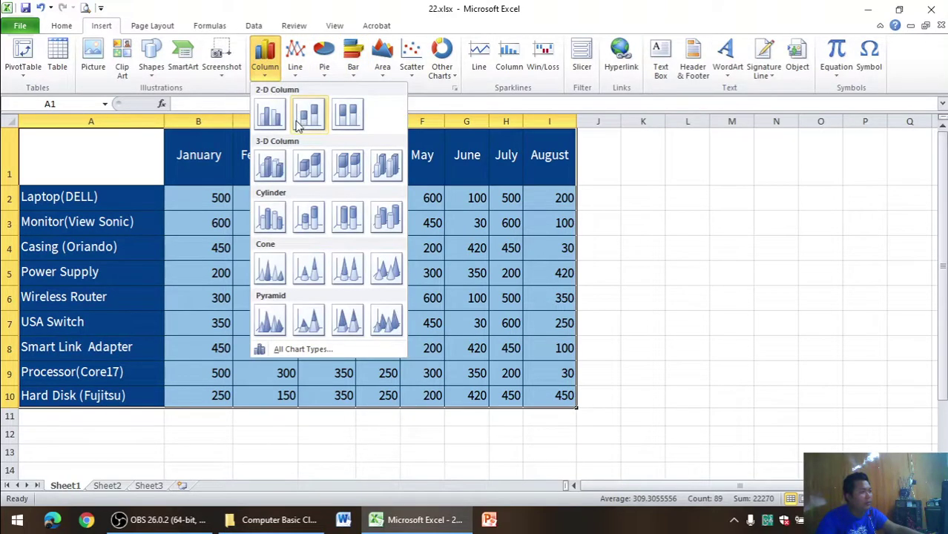
{"action": "left_click", "coordinate": [279, 120]}
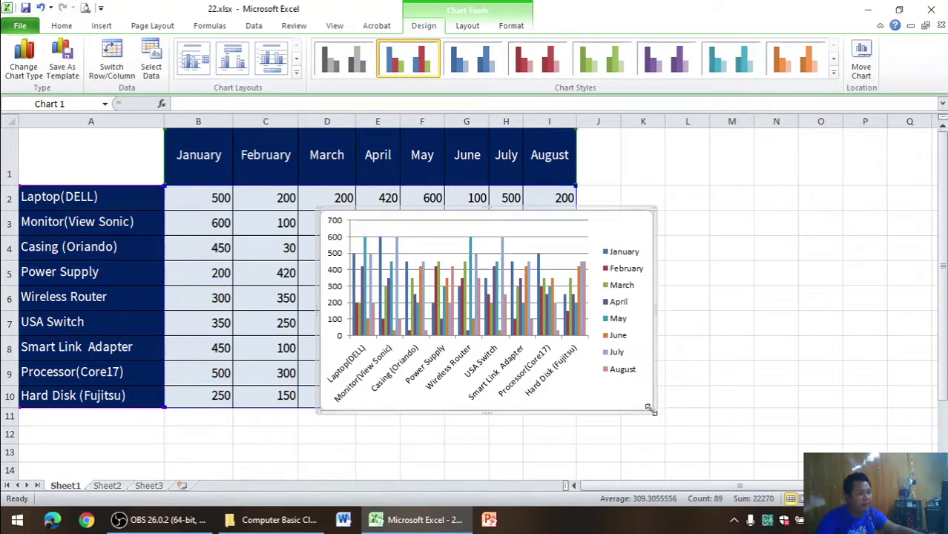
{"action": "left_click_drag", "start_coordinate": [650, 413], "coordinate": [727, 470]}
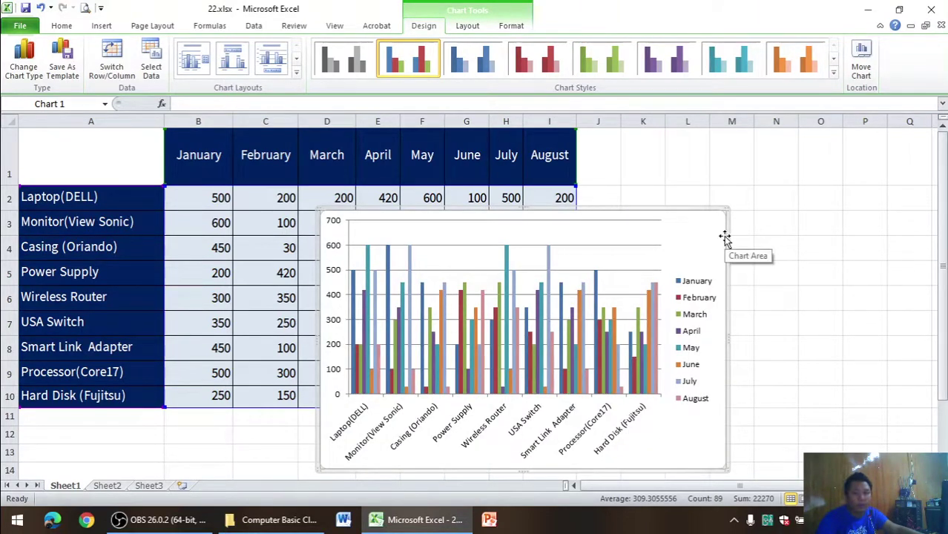
{"action": "left_click_drag", "start_coordinate": [723, 234], "coordinate": [709, 214]}
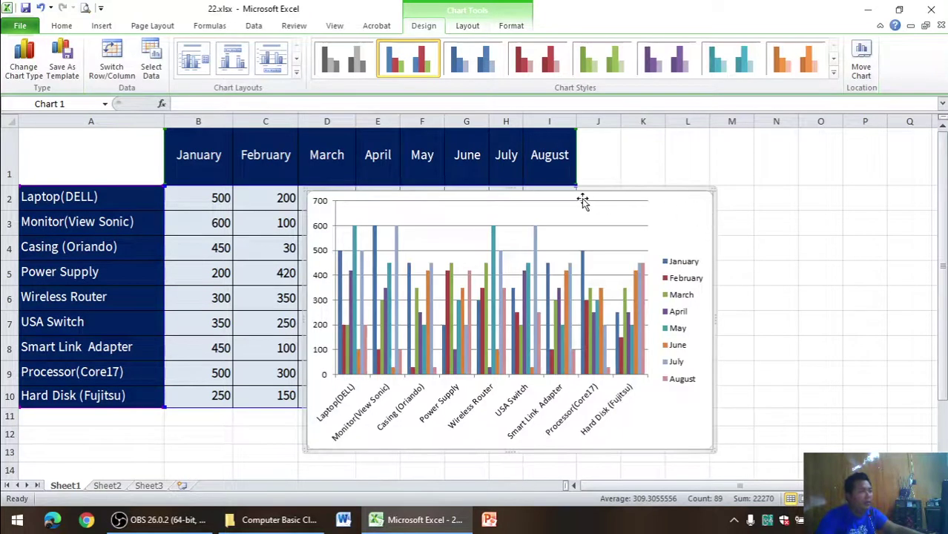
{"action": "left_click", "coordinate": [108, 67]}
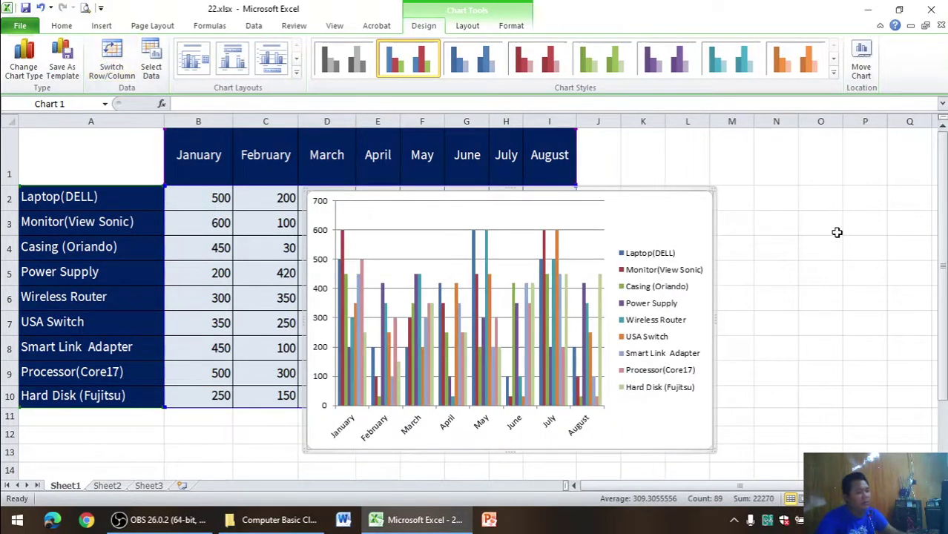
{"action": "key", "text": "Delete"}
{"action": "left_click_drag", "start_coordinate": [183, 174], "coordinate": [546, 390]}
{"action": "left_click", "coordinate": [111, 27]}
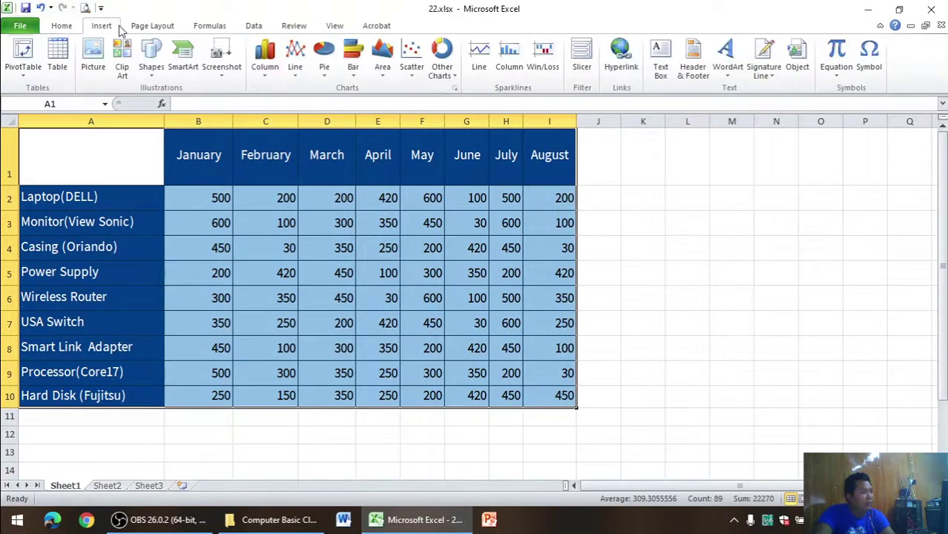
{"action": "left_click", "coordinate": [298, 78]}
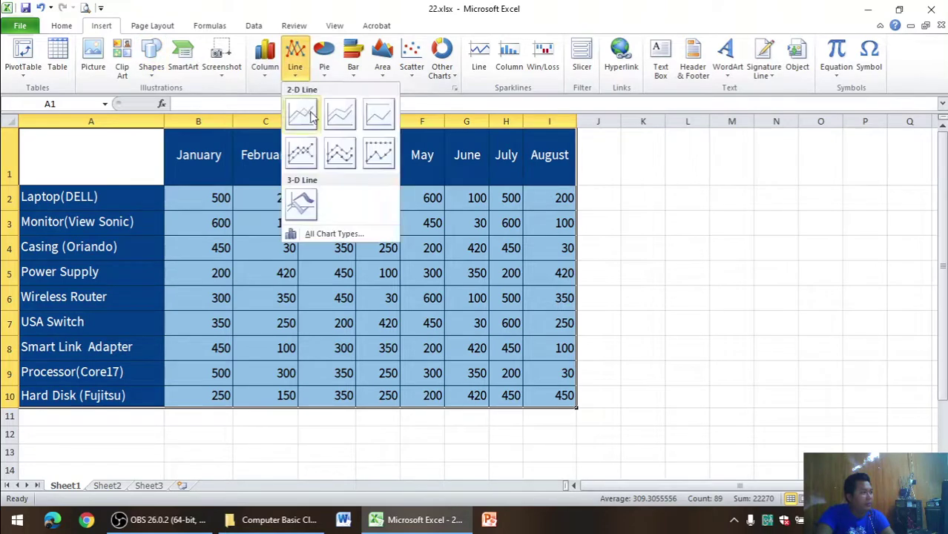
{"action": "left_click", "coordinate": [303, 113]}
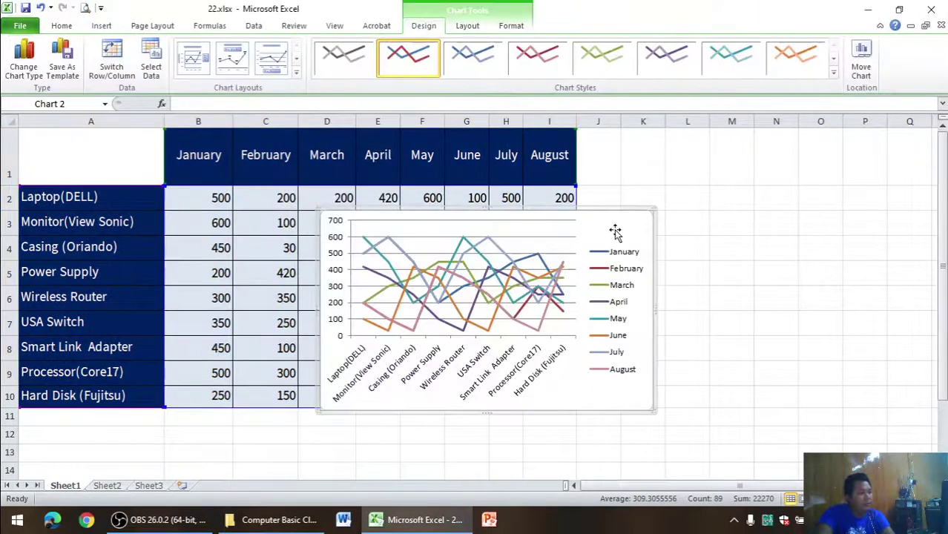
{"action": "left_click", "coordinate": [99, 60]}
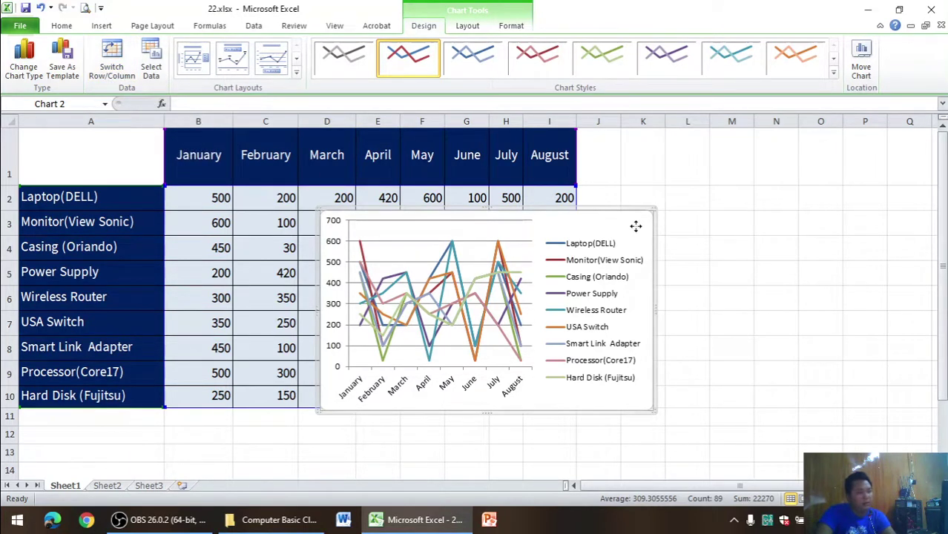
{"action": "left_click", "coordinate": [655, 206]}
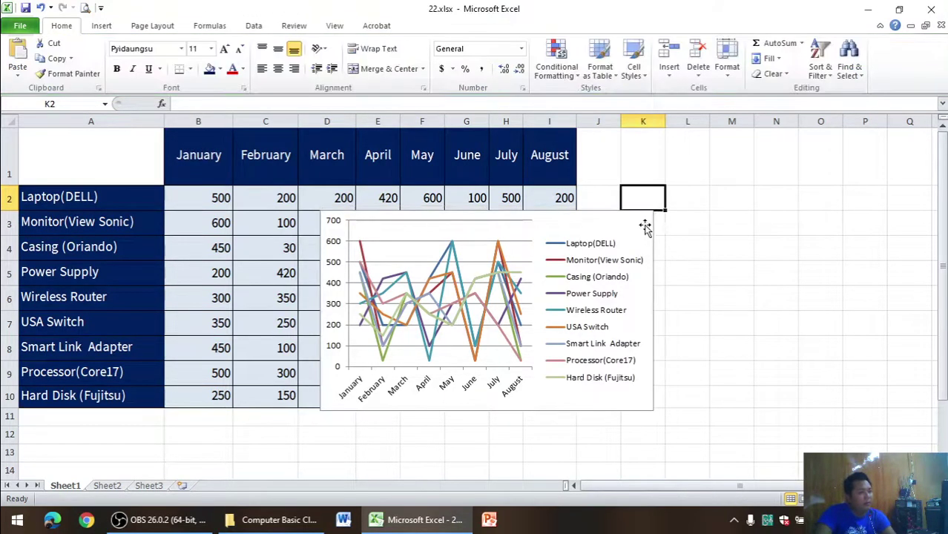
{"action": "key", "text": "ctrl+z"}
{"action": "left_click_drag", "start_coordinate": [89, 155], "coordinate": [540, 399]}
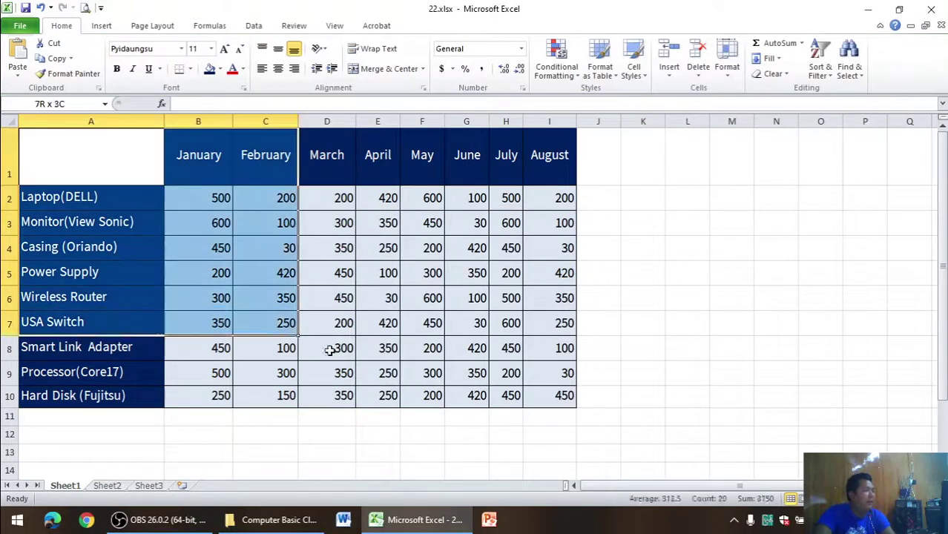
{"action": "left_click", "coordinate": [152, 25]}
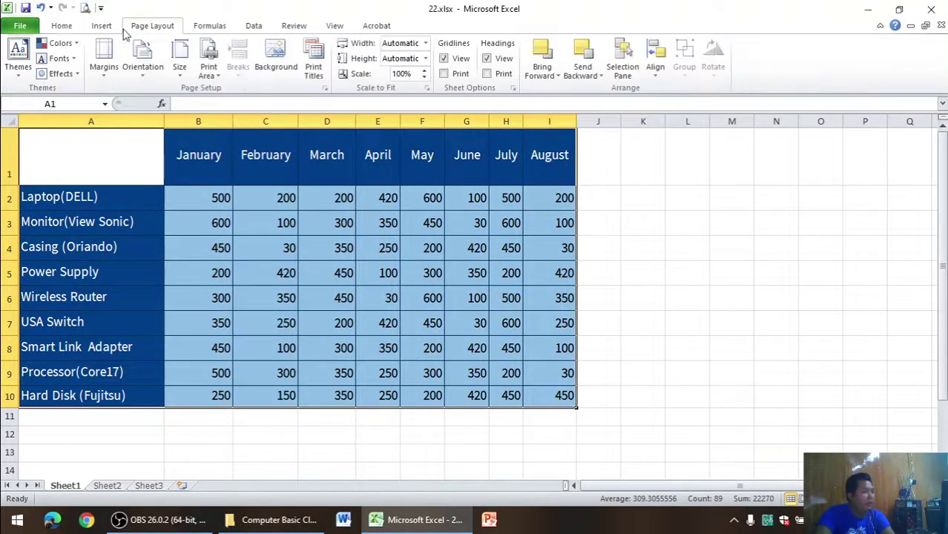
{"action": "left_click", "coordinate": [101, 25]}
{"action": "left_click", "coordinate": [327, 69]}
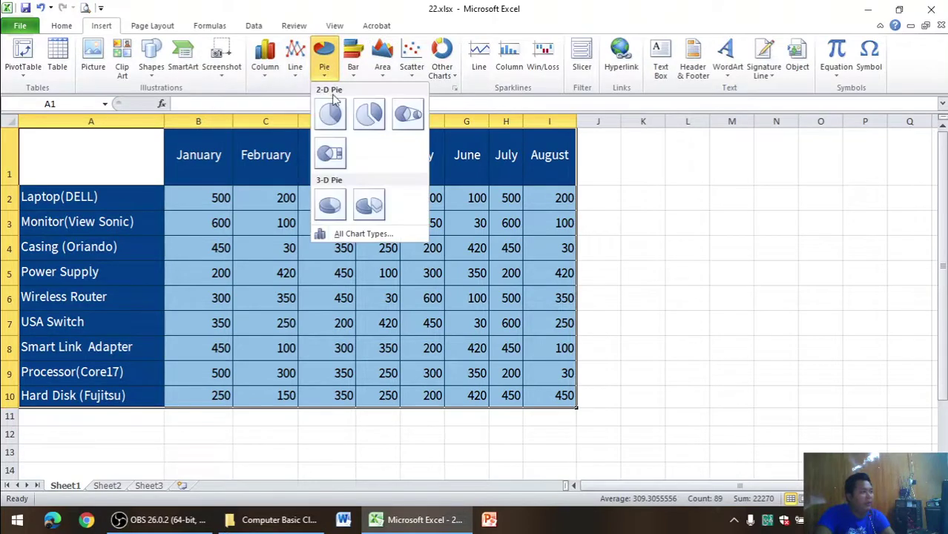
{"action": "left_click", "coordinate": [331, 108]}
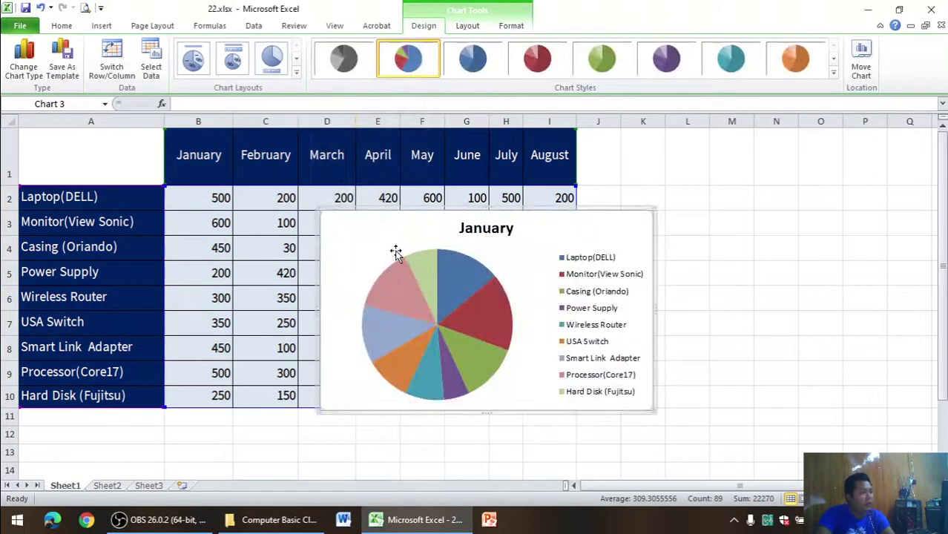
{"action": "left_click", "coordinate": [193, 61]}
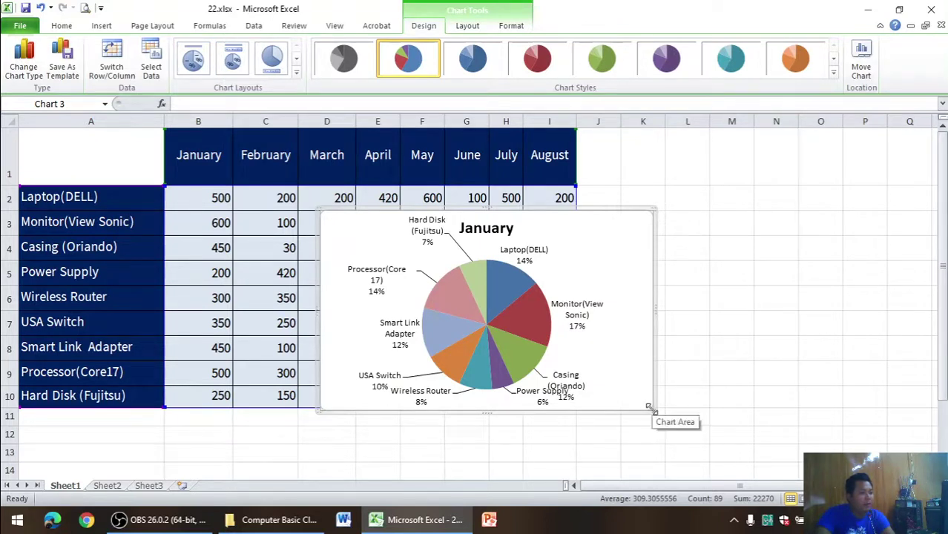
{"action": "mouse_move", "coordinate": [653, 409]}
{"action": "left_mouse_down"}
{"action": "mouse_move", "coordinate": [724, 445]}
{"action": "mouse_move", "coordinate": [713, 439]}
{"action": "left_mouse_up"}
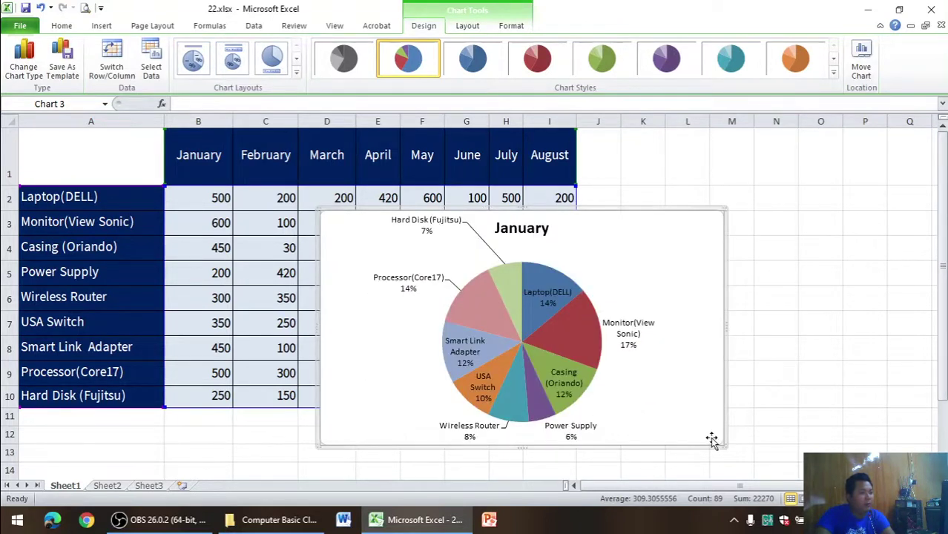
{"action": "left_click", "coordinate": [562, 296]}
{"action": "left_click_drag", "start_coordinate": [556, 281], "coordinate": [577, 262]}
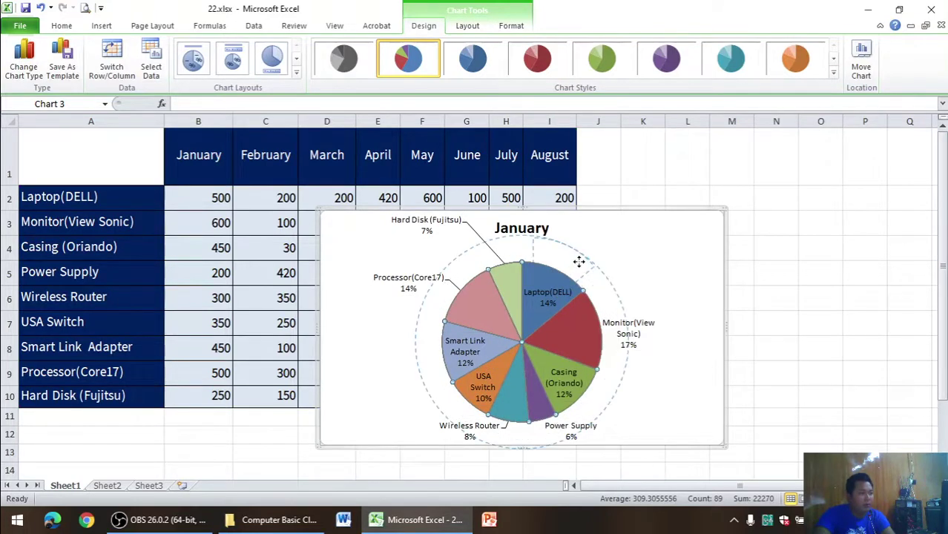
{"action": "mouse_move", "coordinate": [562, 295]}
{"action": "left_mouse_down"}
{"action": "mouse_move", "coordinate": [553, 298]}
{"action": "mouse_move", "coordinate": [561, 264]}
{"action": "left_mouse_up"}
{"action": "left_click", "coordinate": [552, 298]}
{"action": "left_click", "coordinate": [758, 216]}
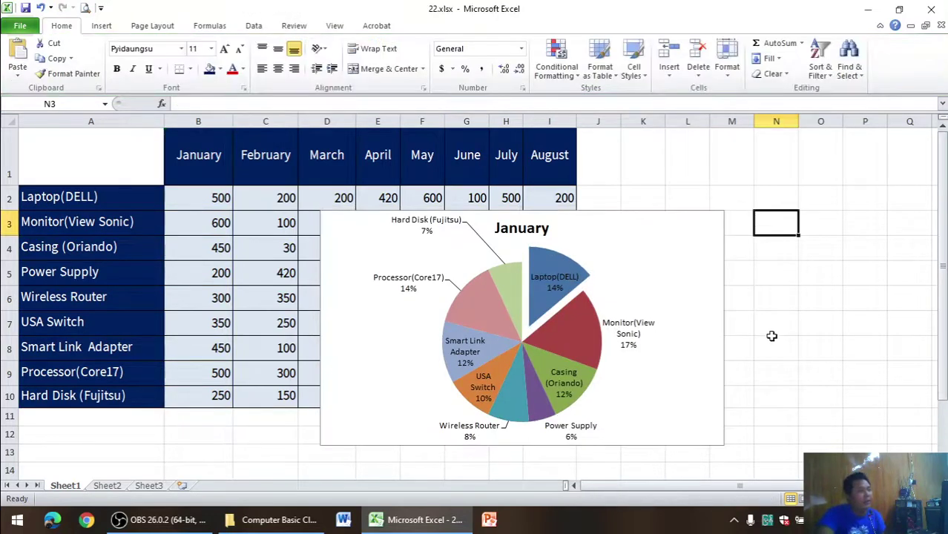
{"action": "left_click", "coordinate": [710, 290]}
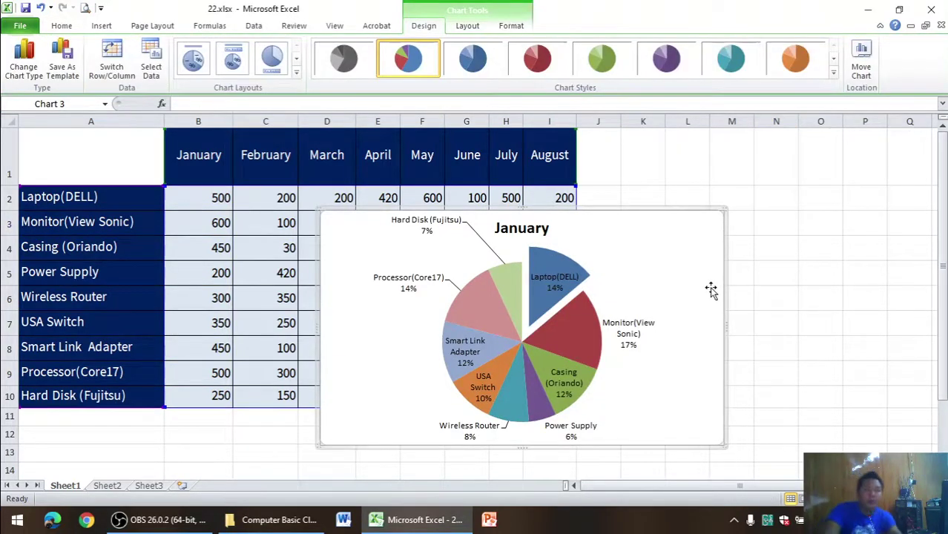
{"action": "key", "text": "Delete"}
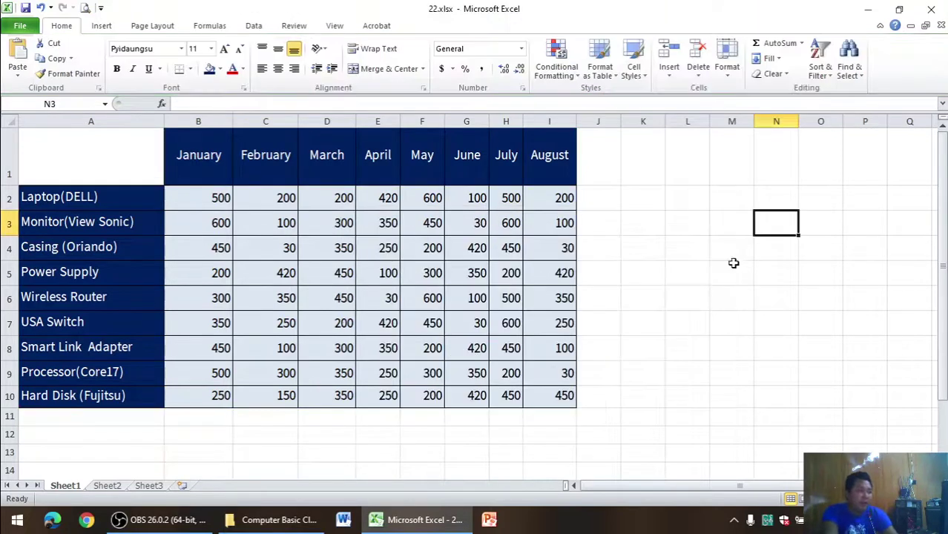
Cancel the Open dialog and reopen Excel Lesson 1.xlsx from the Recent list.
{"action": "left_click", "coordinate": [115, 30]}
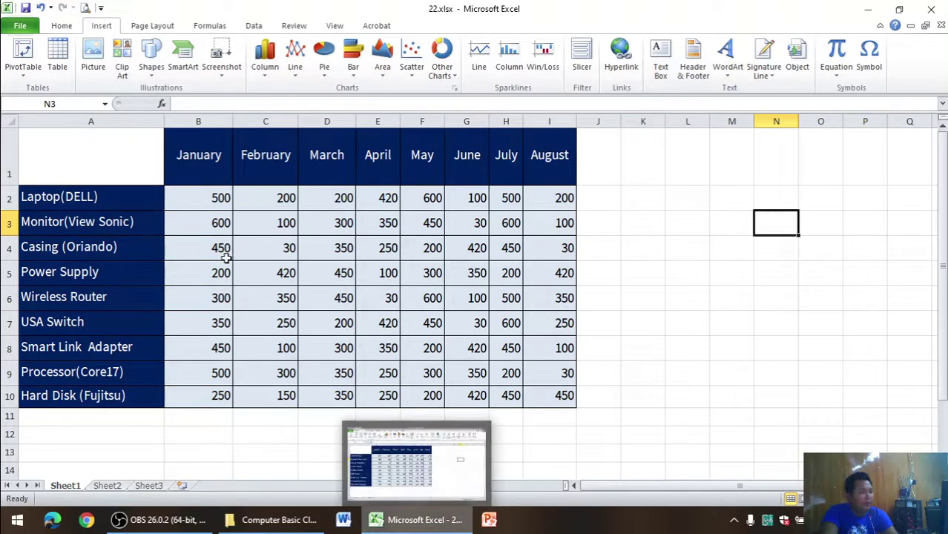
{"action": "left_click", "coordinate": [20, 28]}
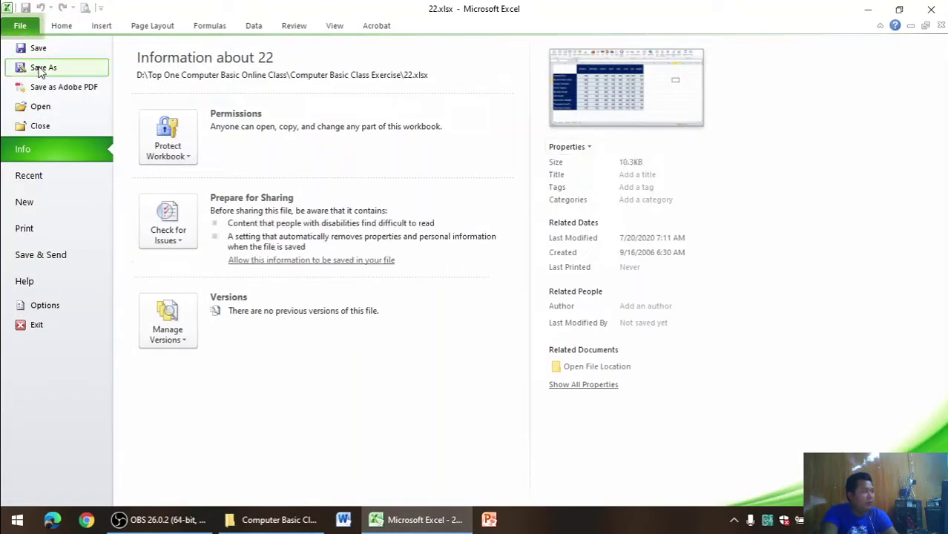
{"action": "left_click", "coordinate": [45, 106]}
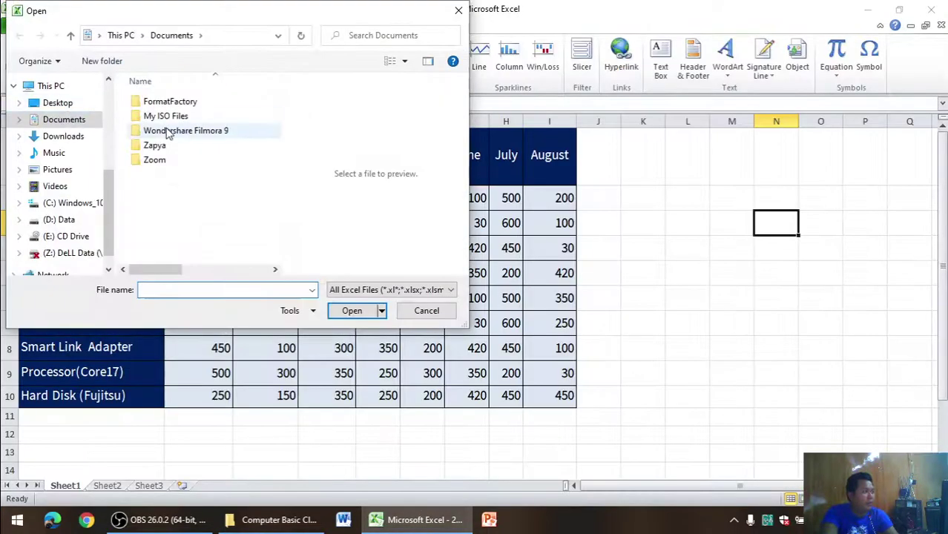
{"action": "left_click", "coordinate": [458, 11]}
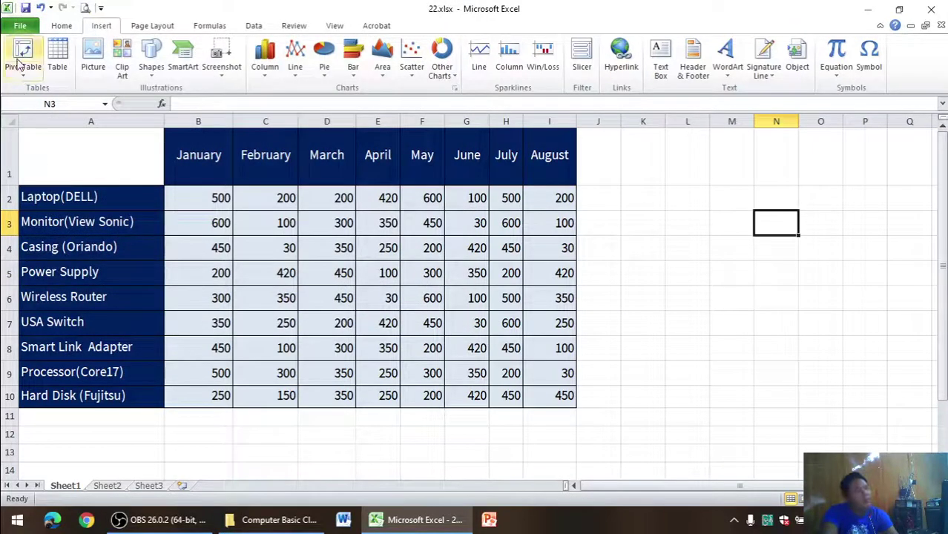
{"action": "left_click", "coordinate": [20, 25]}
{"action": "left_click", "coordinate": [29, 178]}
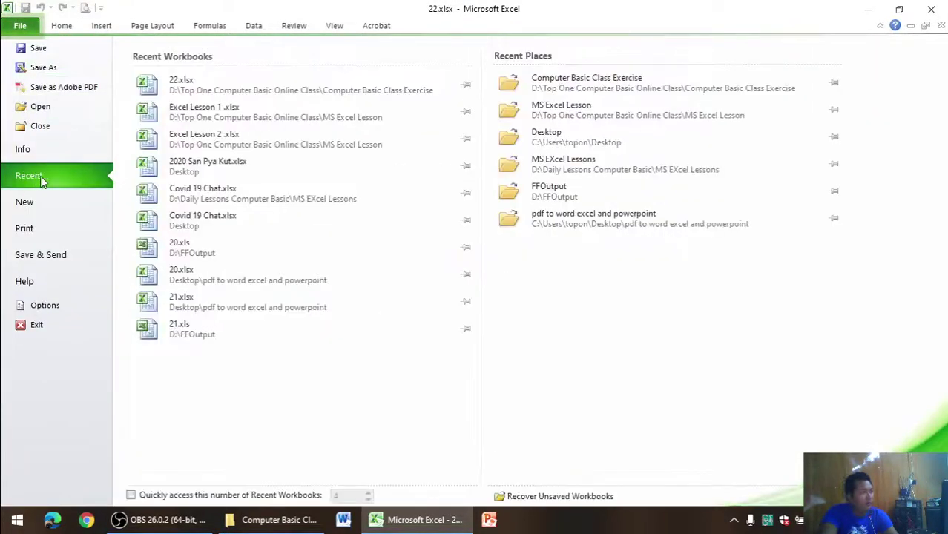
{"action": "left_click", "coordinate": [244, 117]}
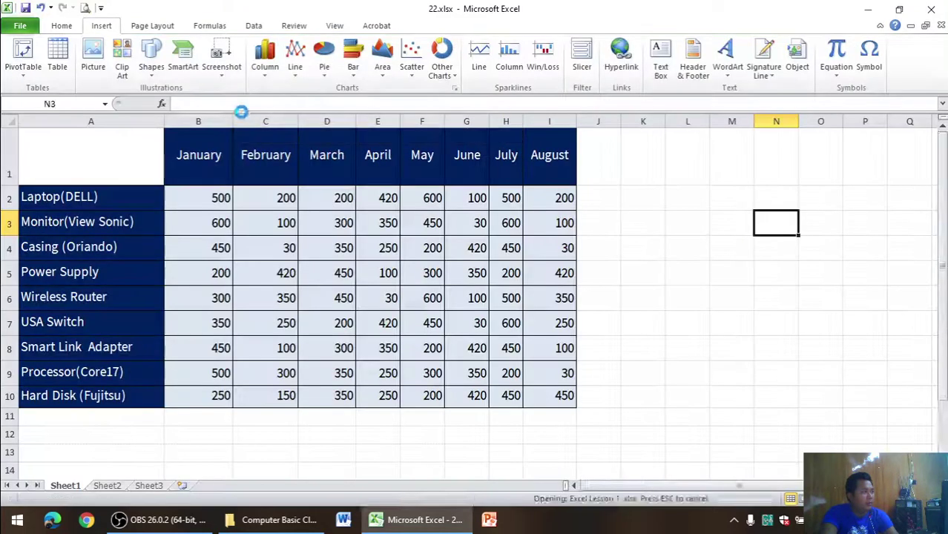
{"action": "left_click", "coordinate": [523, 260]}
Add an empty text box near E51 widened to column H, then switch back to 22.xlsx.
{"action": "scroll", "coordinate": [524, 260], "scroll_direction": "down", "scroll_amount": 7}
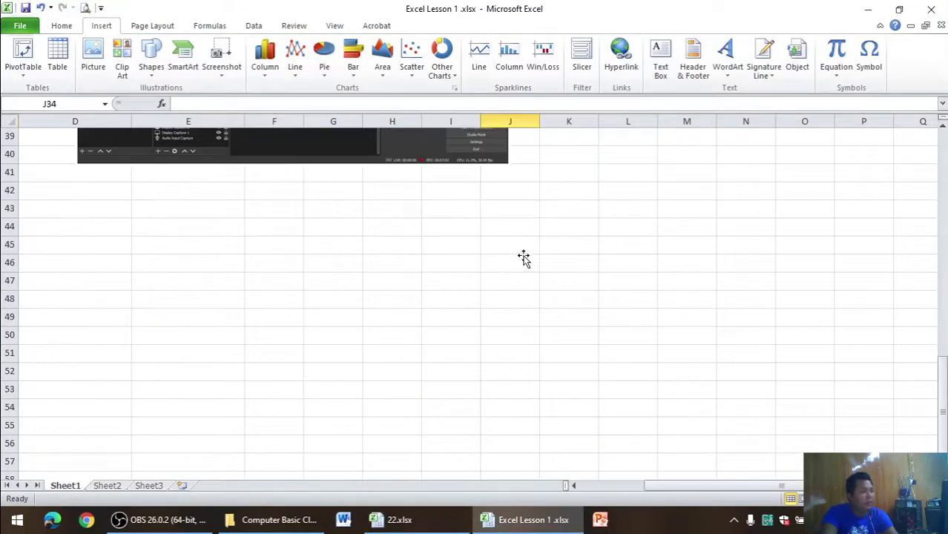
{"action": "left_click", "coordinate": [275, 207]}
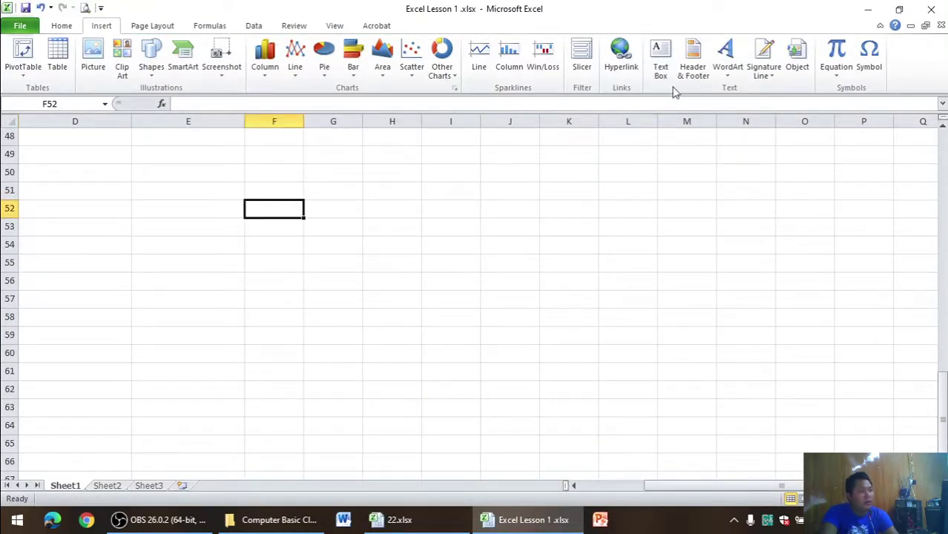
{"action": "left_click", "coordinate": [660, 65]}
{"action": "left_click", "coordinate": [162, 188]}
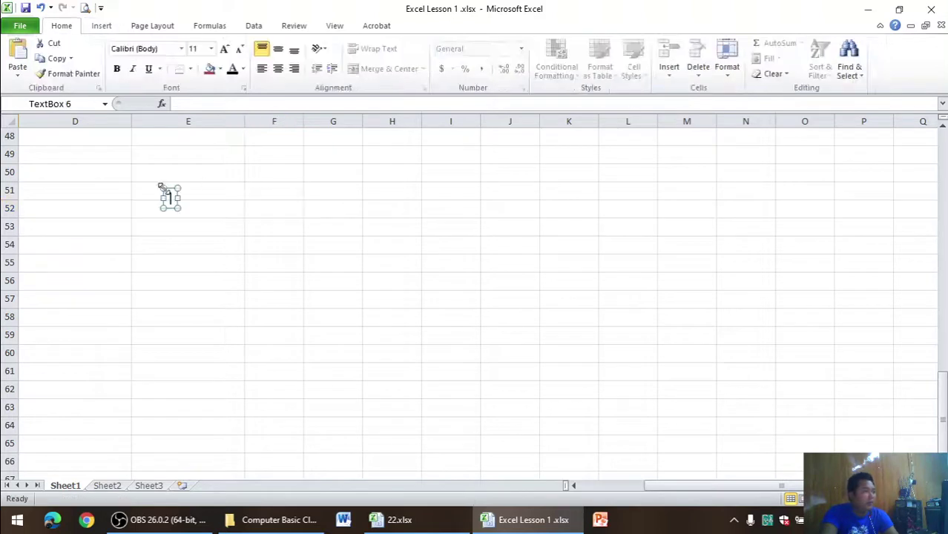
{"action": "left_click_drag", "start_coordinate": [176, 198], "coordinate": [378, 206]}
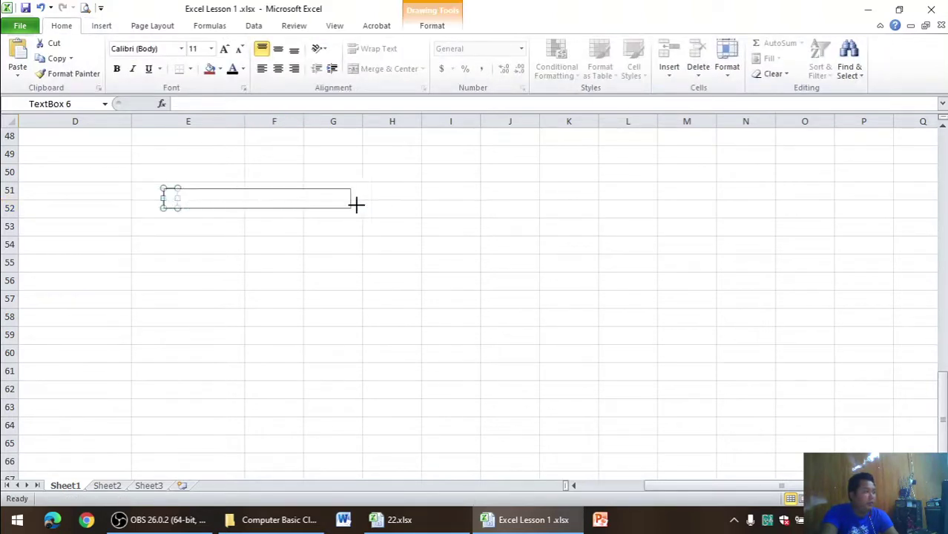
{"action": "type", "text": "8 8"}
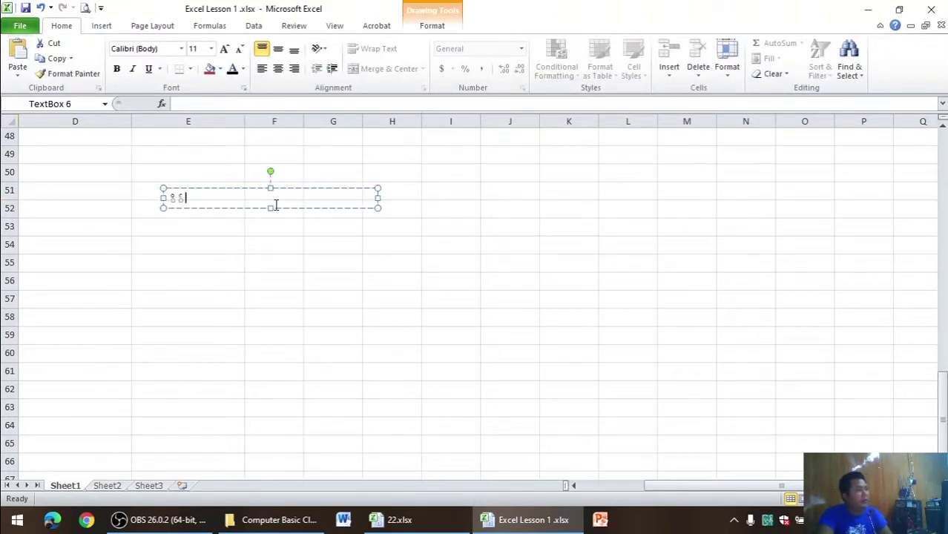
{"action": "key", "text": "BackSpace"}
{"action": "key", "text": "BackSpace"}
{"action": "key", "text": "BackSpace"}
{"action": "key", "text": "BackSpace"}
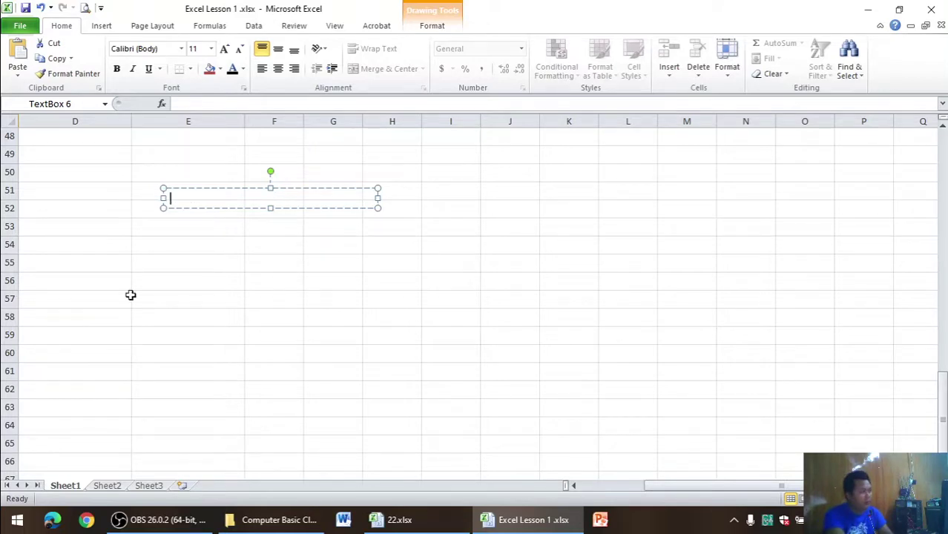
{"action": "left_click", "coordinate": [440, 523]}
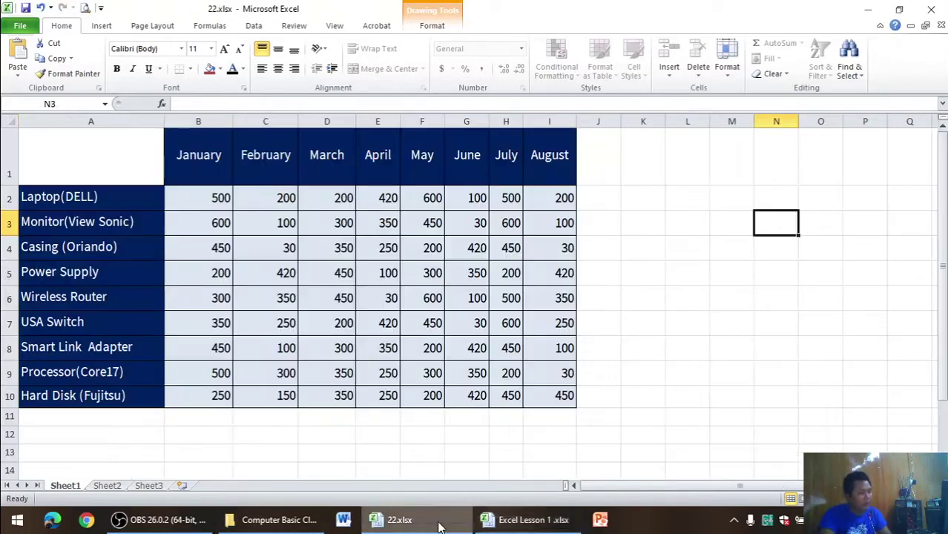
Insert a blank row above the sales table and make the new row 1 much taller.
{"action": "left_click_drag", "start_coordinate": [12, 142], "coordinate": [12, 395]}
{"action": "right_click", "coordinate": [12, 141]}
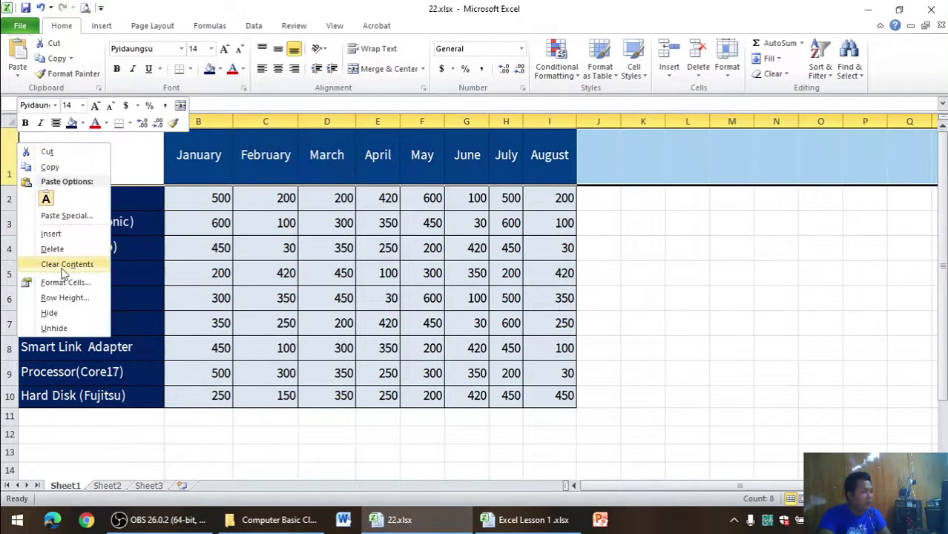
{"action": "left_click", "coordinate": [65, 244]}
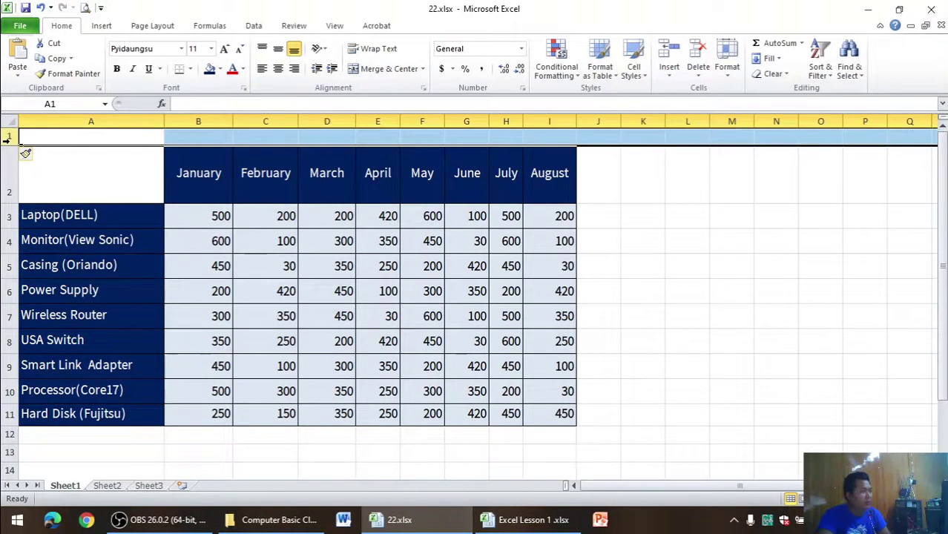
{"action": "left_click_drag", "start_coordinate": [17, 146], "coordinate": [21, 192]}
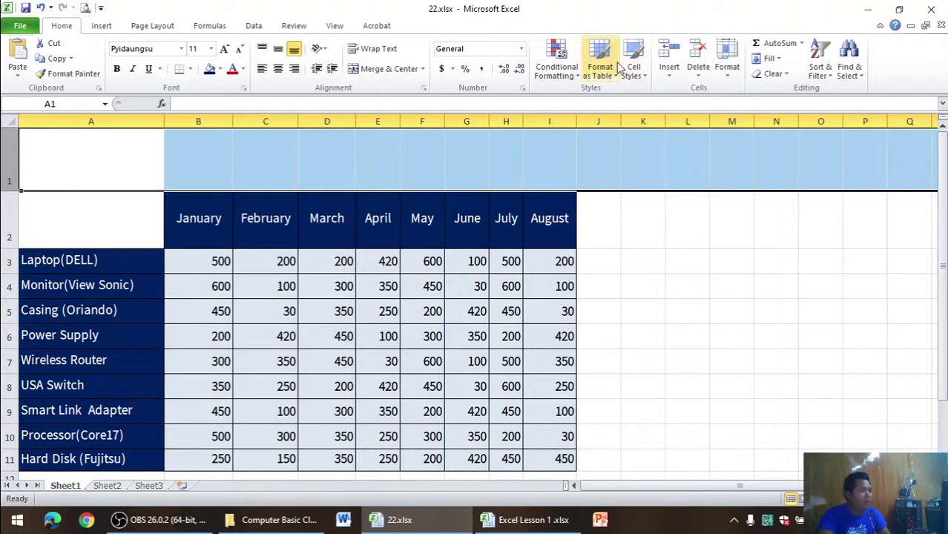
{"action": "left_click", "coordinate": [102, 26]}
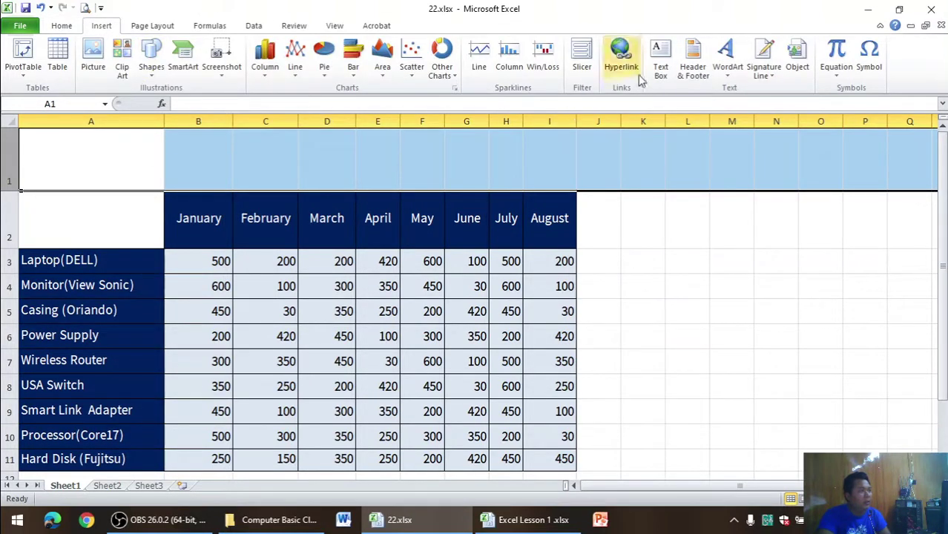
{"action": "left_click", "coordinate": [660, 60]}
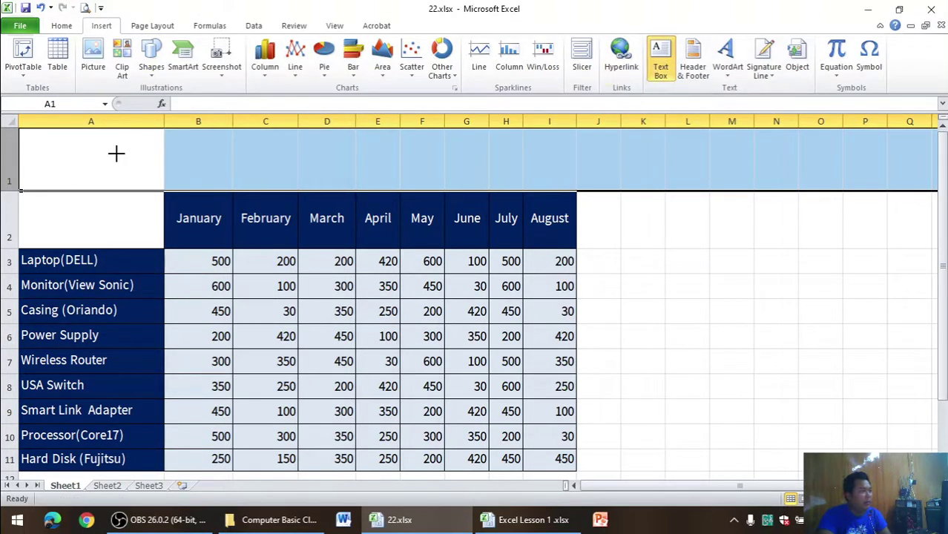
Draw a text box across row 1 and set its font to Pyidaungsu, size 14.
{"action": "mouse_move", "coordinate": [115, 153]}
{"action": "left_mouse_down"}
{"action": "mouse_move", "coordinate": [133, 173]}
{"action": "mouse_move", "coordinate": [597, 164]}
{"action": "left_mouse_up"}
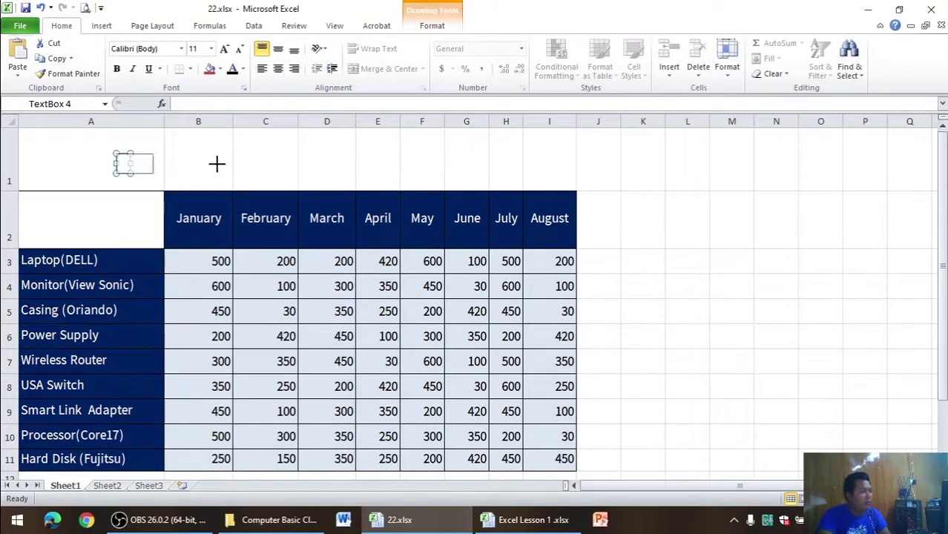
{"action": "left_click", "coordinate": [181, 48]}
{"action": "left_click", "coordinate": [181, 127]}
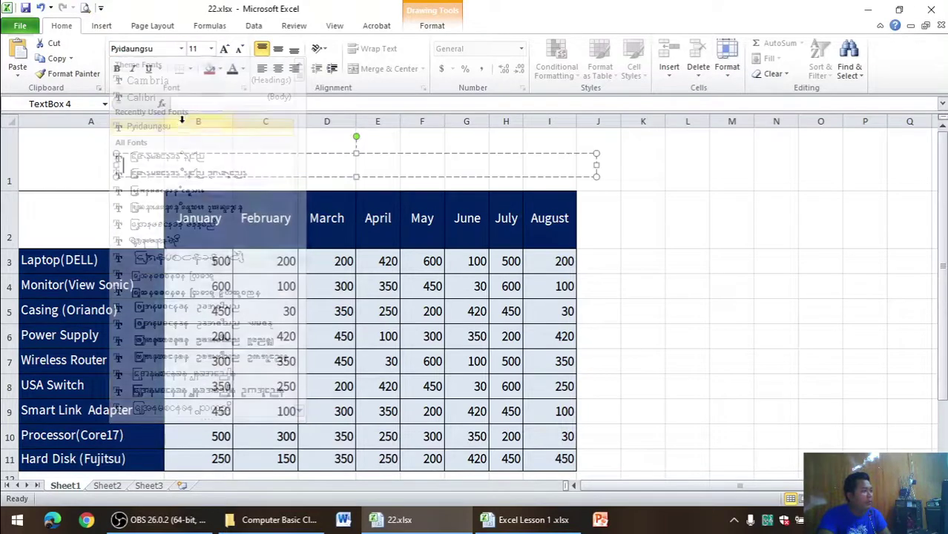
{"action": "left_click", "coordinate": [212, 49]}
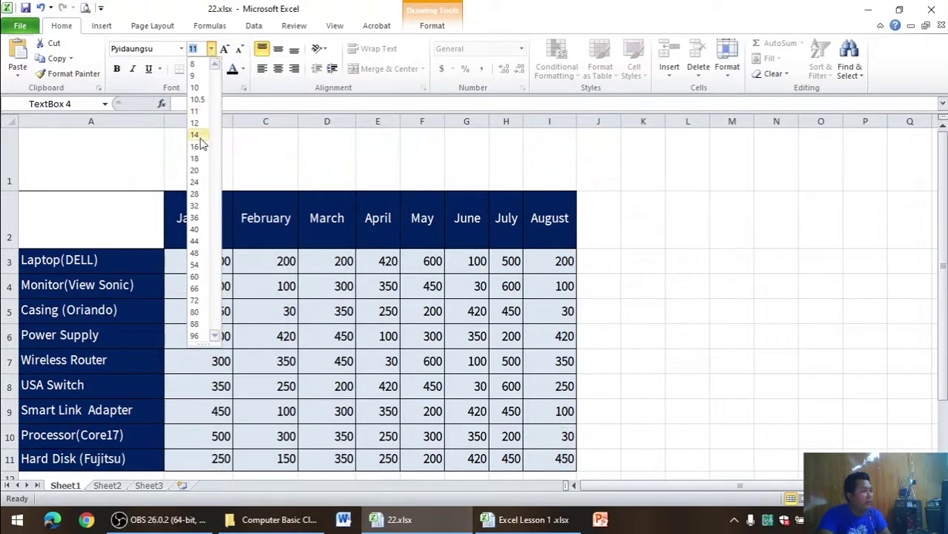
{"action": "left_click", "coordinate": [195, 134]}
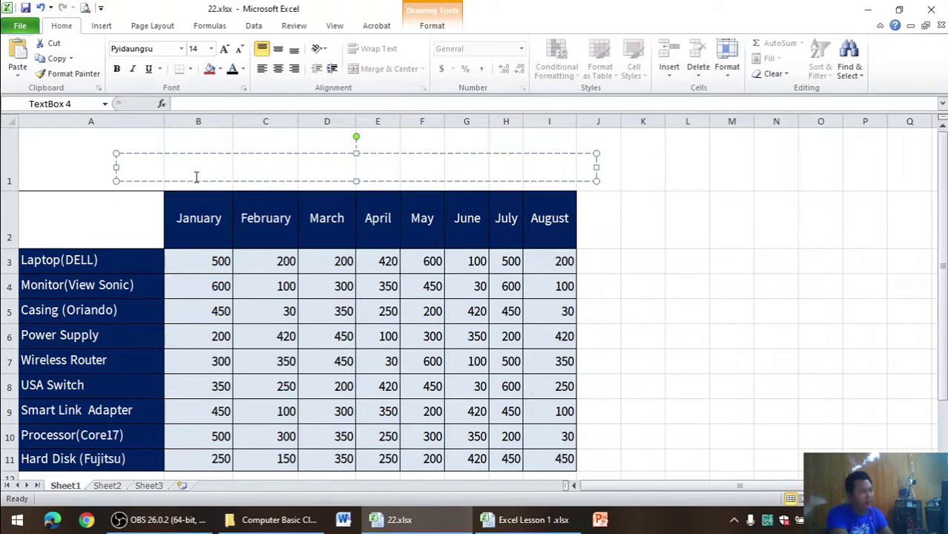
Type 'TOP ONE Computer Showroom' and the Myanmar word for January in the title box.
{"action": "key", "text": "ctrl+shift"}
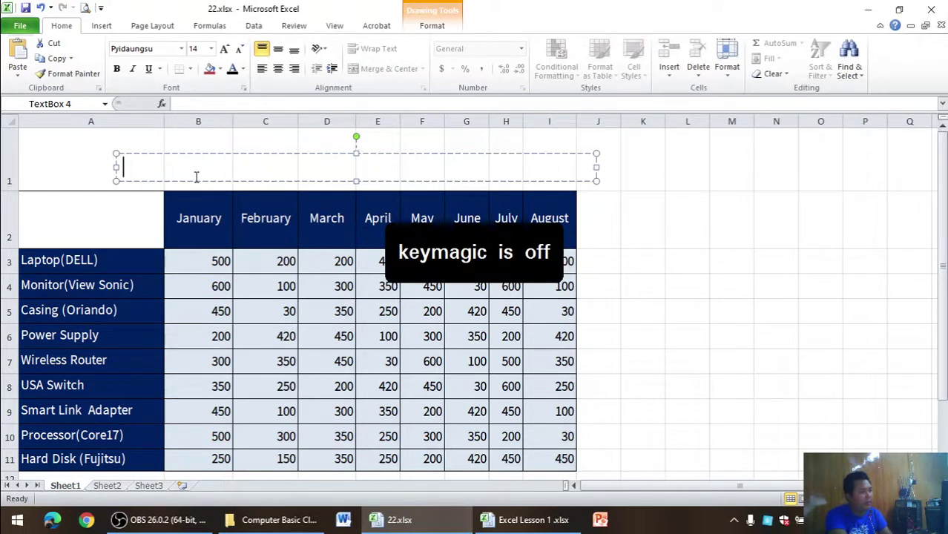
{"action": "type", "text": "TOP ONE C"}
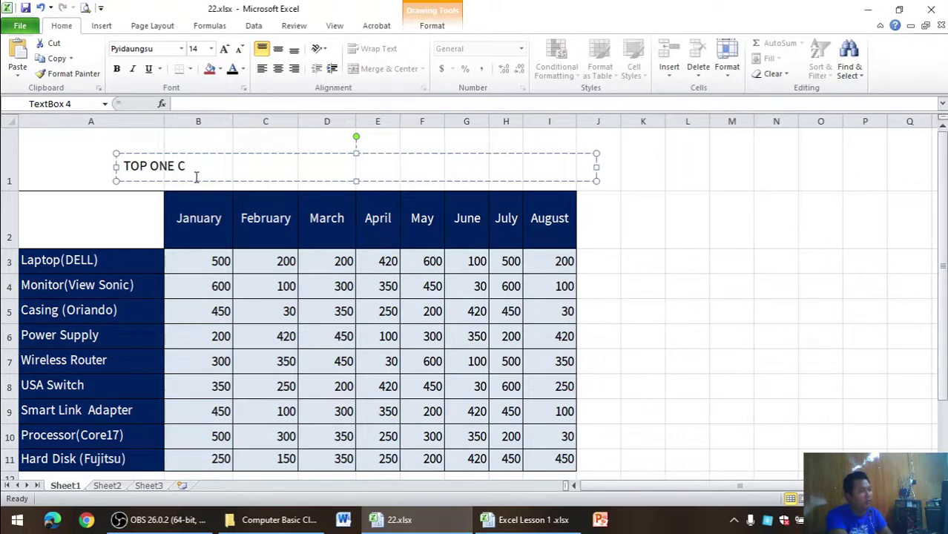
{"action": "type", "text": "omputer "}
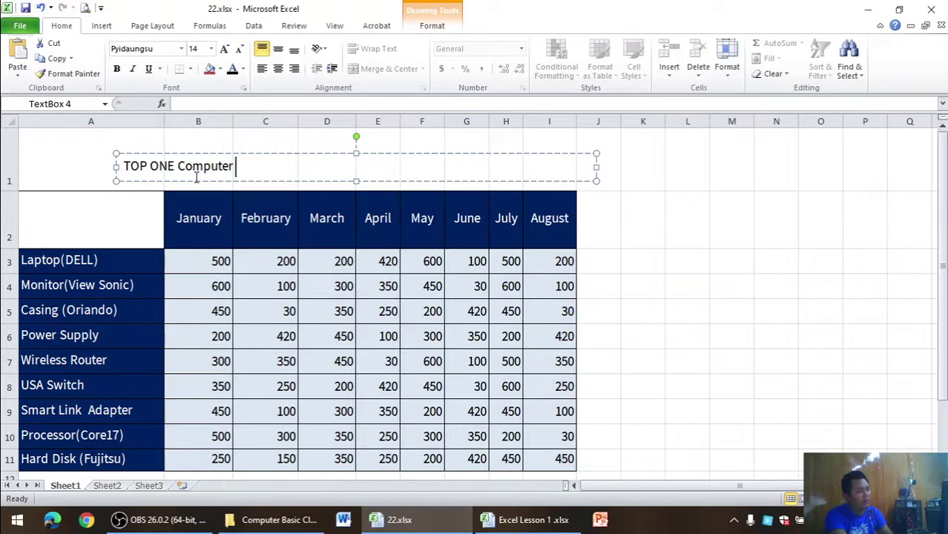
{"action": "type", "text": "Showroo"}
{"action": "type", "text": "m"}
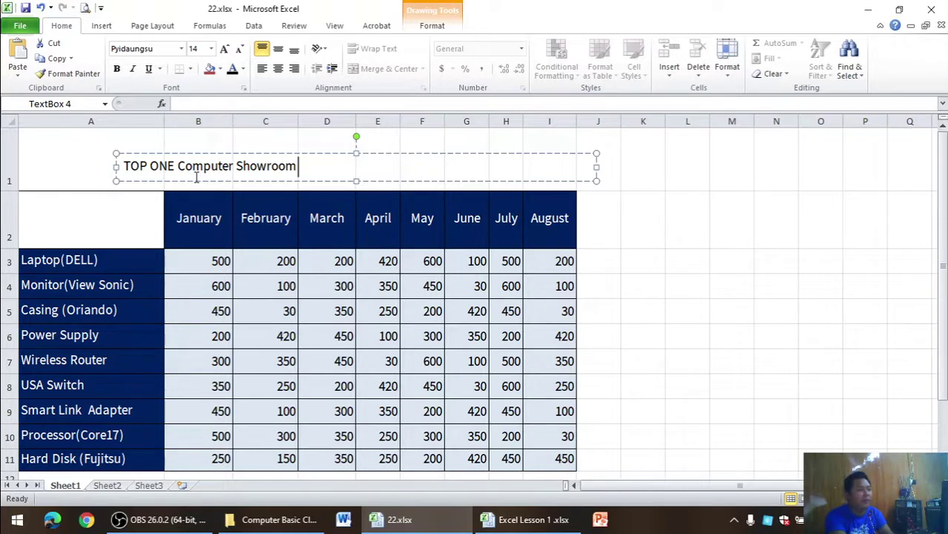
{"action": "key", "text": "ctrl+shift"}
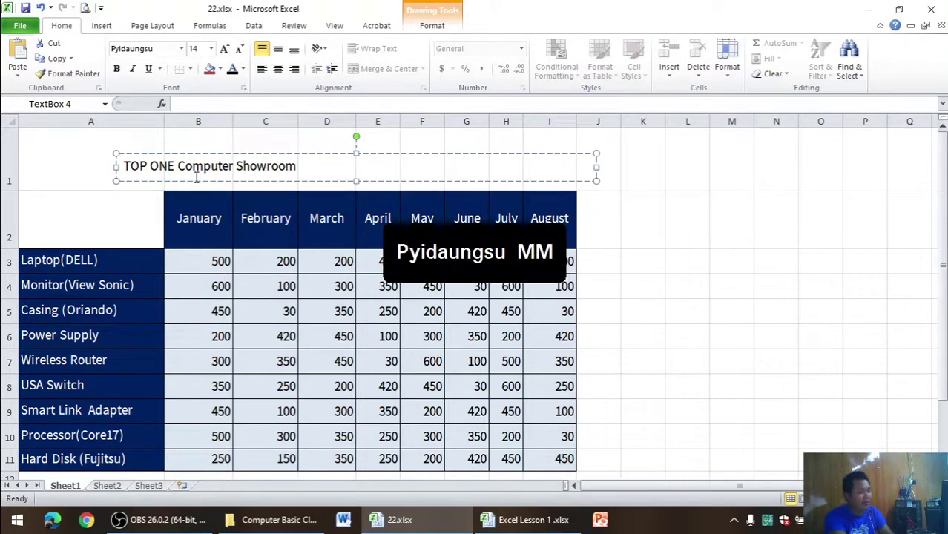
{"action": "type", "text": " ဖ"}
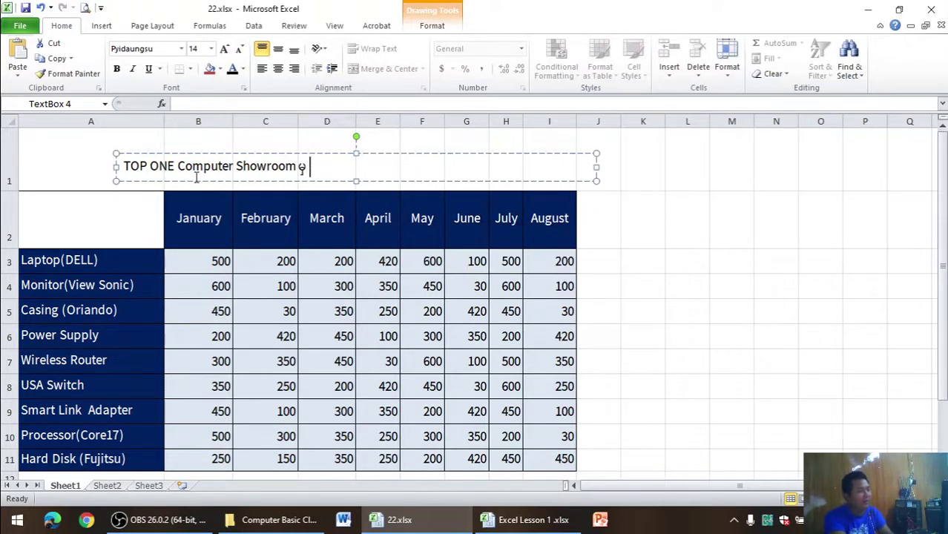
{"action": "key", "text": "ctrl+shift"}
{"action": "type", "text": "Janu"}
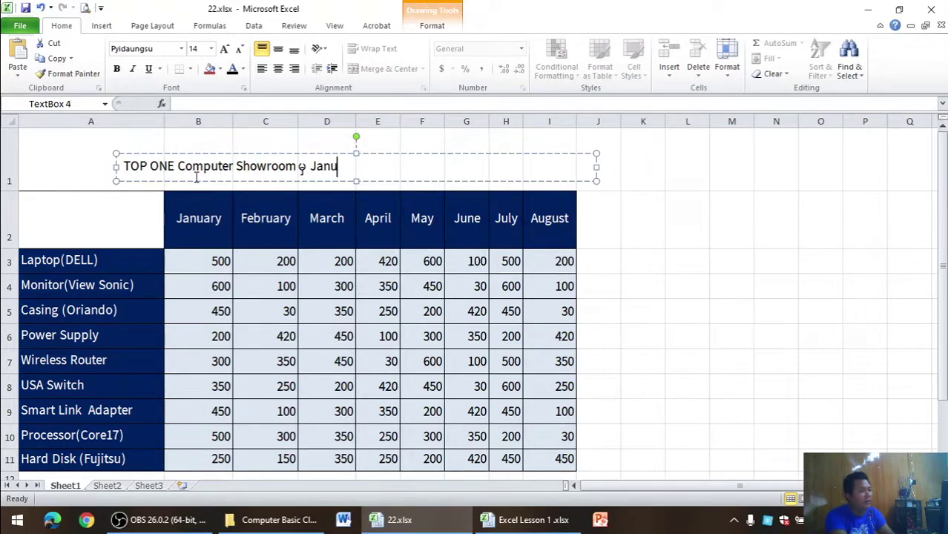
{"action": "type", "text": "ary"}
Add the Myanmar words for August and 'items sold', correcting mistyped characters.
{"action": "key", "text": "ctrl+shift"}
{"action": "type", "text": "ေရာ"}
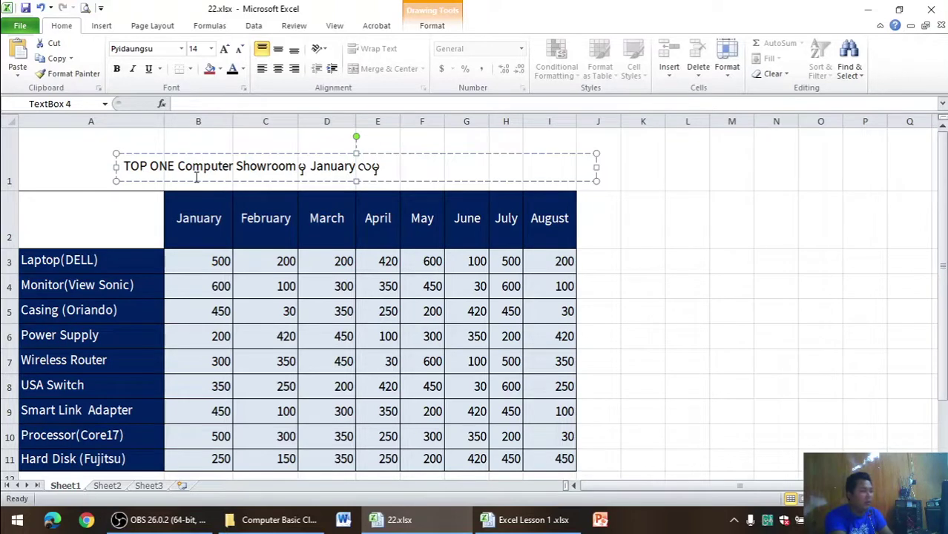
{"action": "key", "text": "ctrl+shift"}
{"action": "type", "text": "u"}
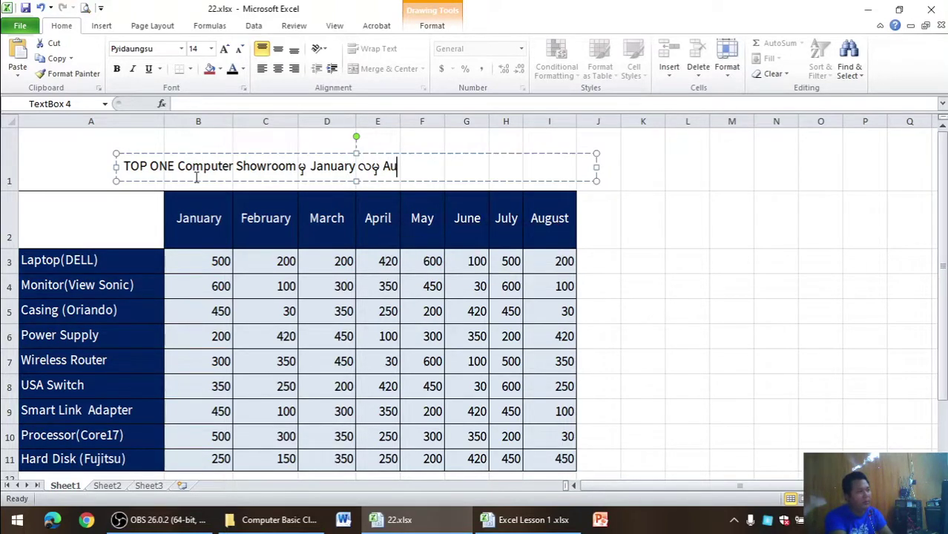
{"action": "type", "text": "est"}
{"action": "key", "text": "ctrl+shift"}
{"action": "type", "text": "လ အထိ"}
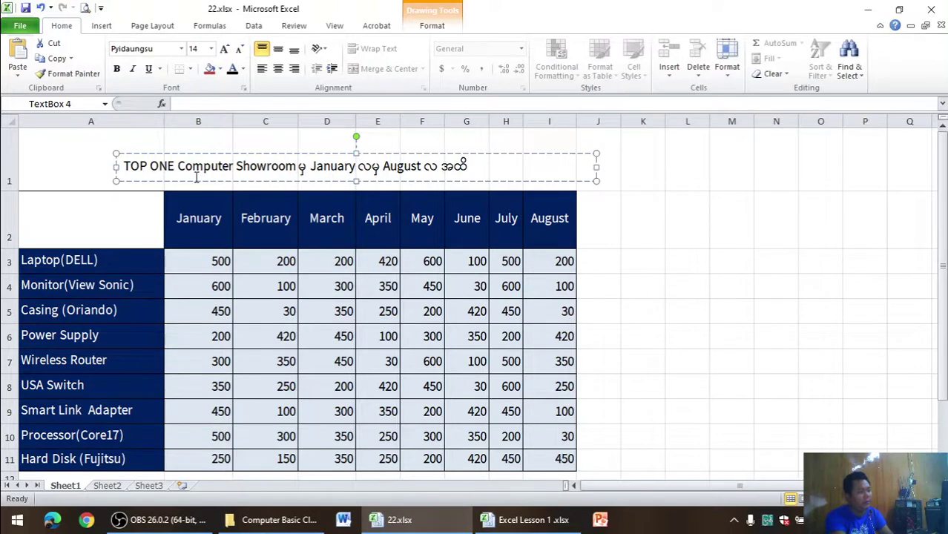
{"action": "key", "text": "ctrl+shift"}
{"action": "key", "text": "BackSpace"}
{"action": "key", "text": "ctrl+shift"}
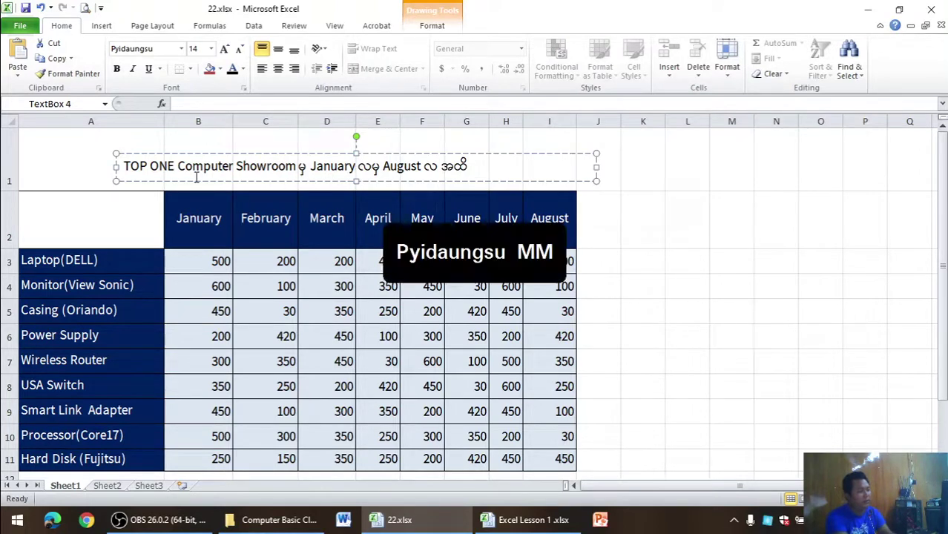
{"action": "type", "text": "ေရ"}
{"action": "key", "text": "BackSpace"}
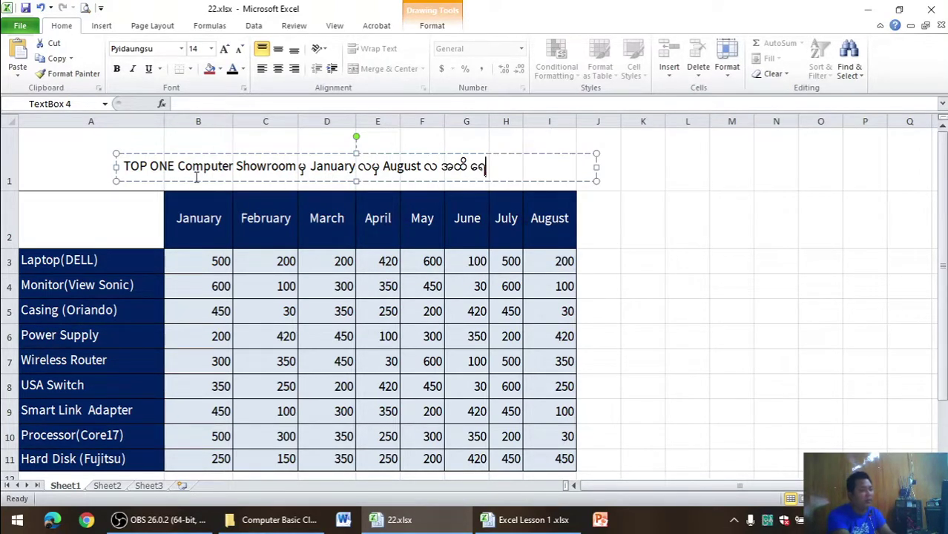
{"action": "type", "text": "ာင်းချ"}
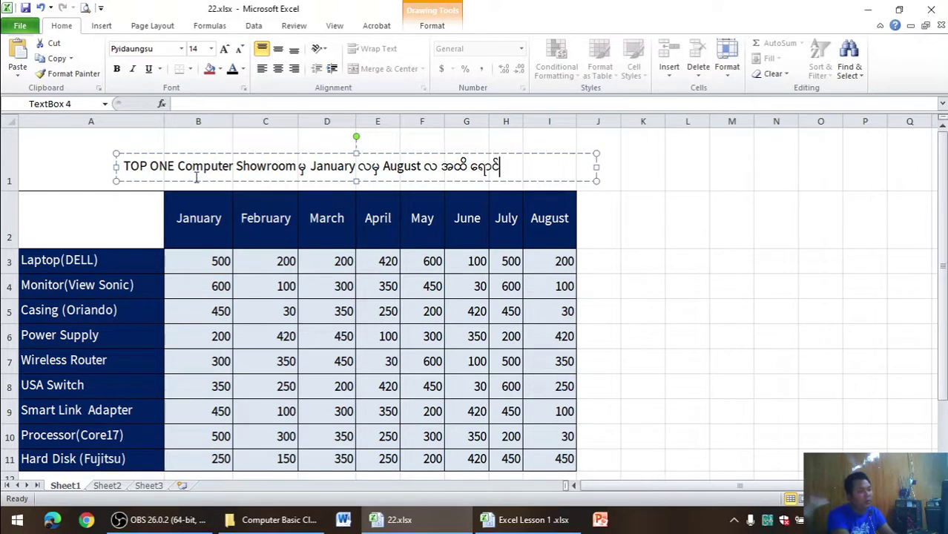
{"action": "type", "text": "ရသော ပစ"}
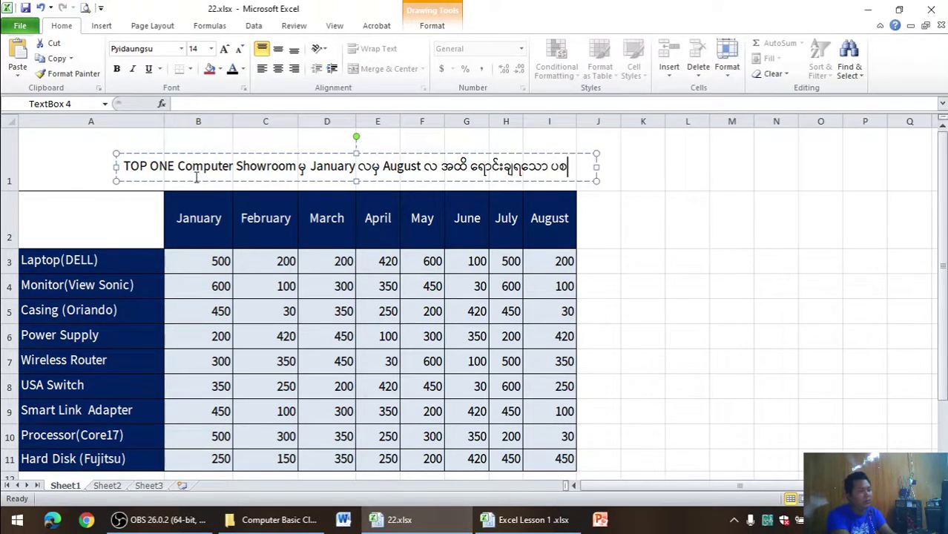
{"action": "type", "text": "္စည်းများ"}
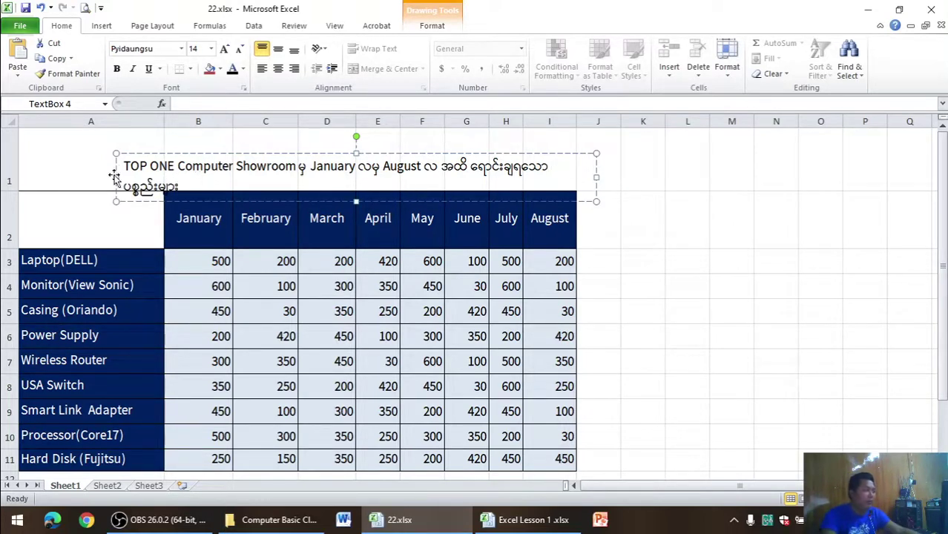
Widen the title text box and move it left so it spans the table on one line.
{"action": "left_click_drag", "start_coordinate": [114, 178], "coordinate": [82, 177]}
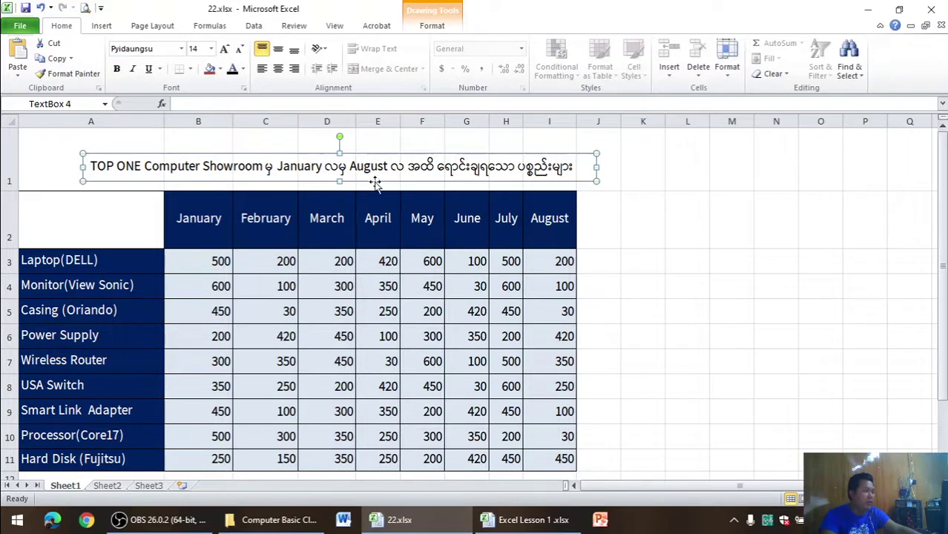
{"action": "left_click", "coordinate": [329, 147]}
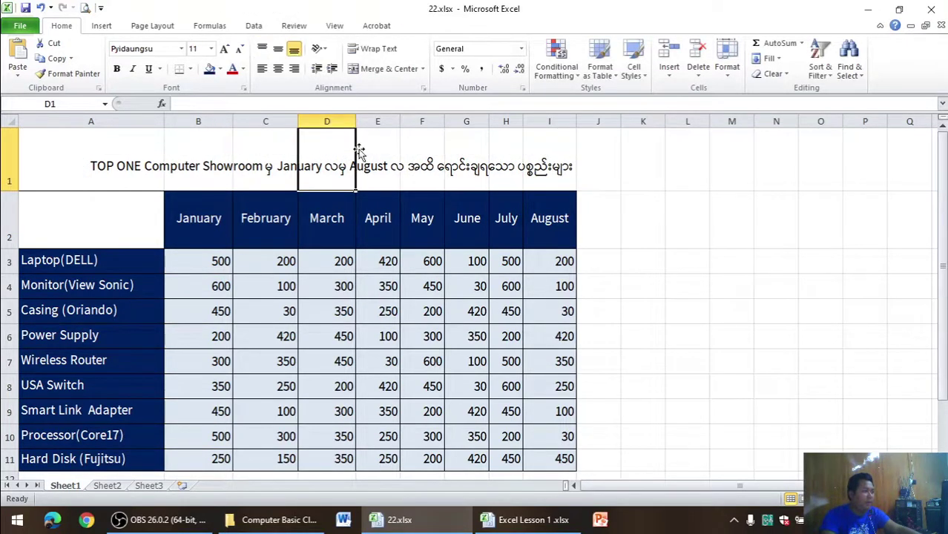
{"action": "left_click", "coordinate": [418, 165]}
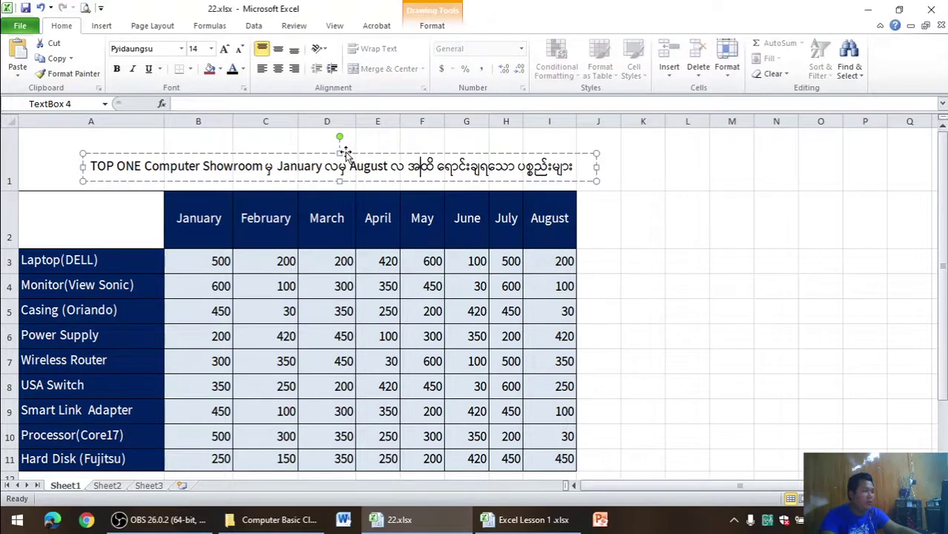
{"action": "left_click_drag", "start_coordinate": [345, 148], "coordinate": [311, 140]}
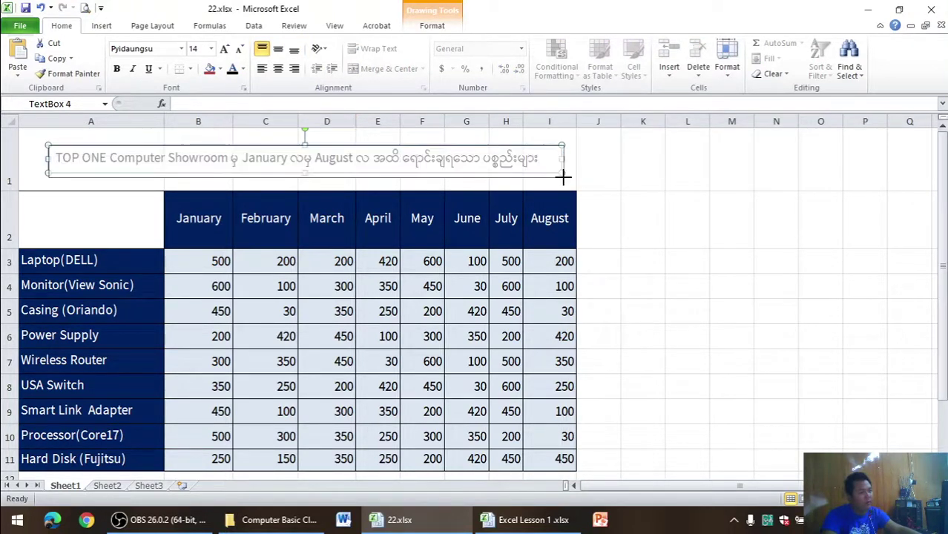
{"action": "left_click_drag", "start_coordinate": [559, 172], "coordinate": [572, 172]}
Centre the title vertically and horizontally in its box, then view it in Print Preview.
{"action": "left_click", "coordinate": [278, 49]}
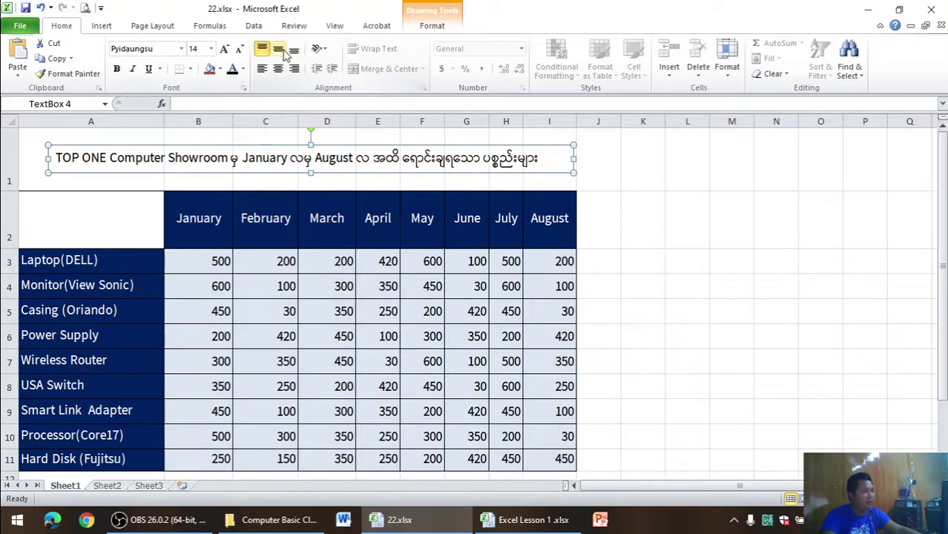
{"action": "left_click", "coordinate": [281, 69]}
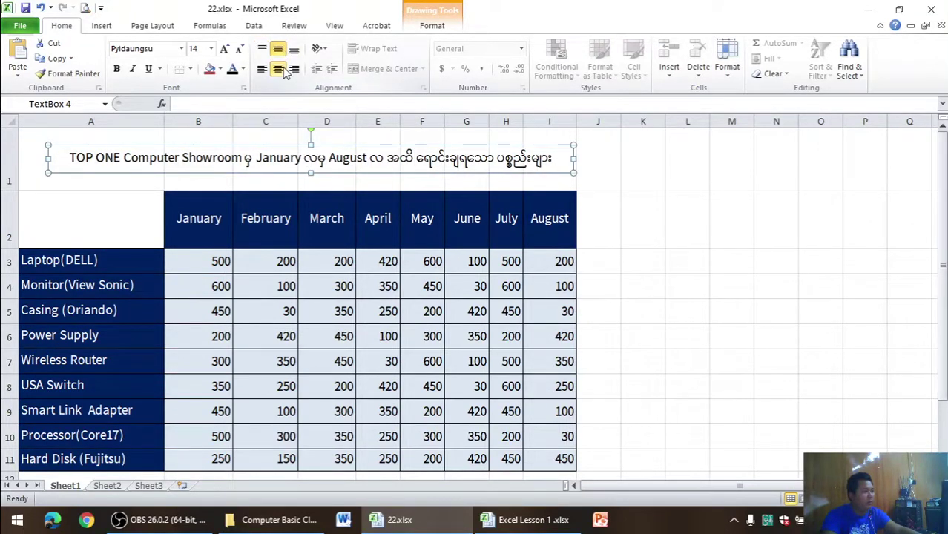
{"action": "left_click", "coordinate": [85, 9]}
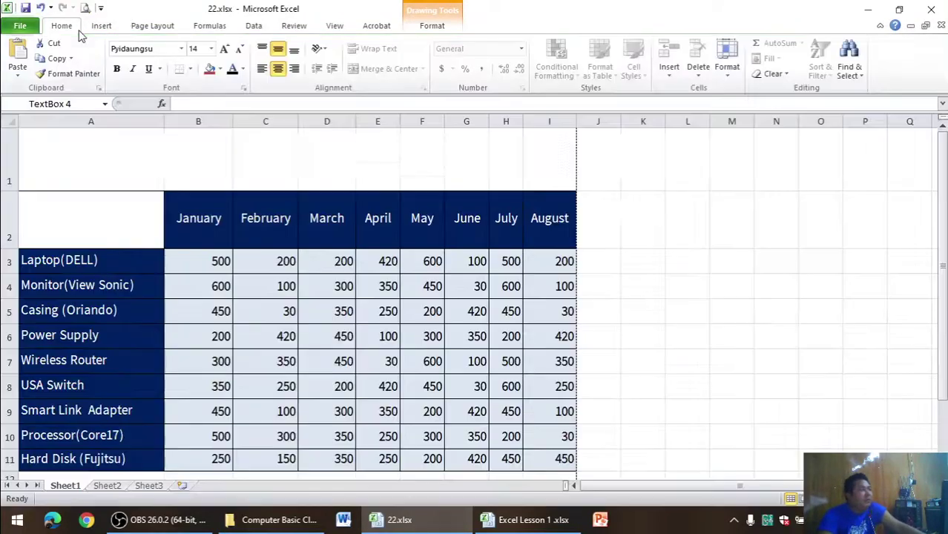
Select all the title text, apply the orange WordArt style, and check it in Print Preview.
{"action": "left_click", "coordinate": [77, 30]}
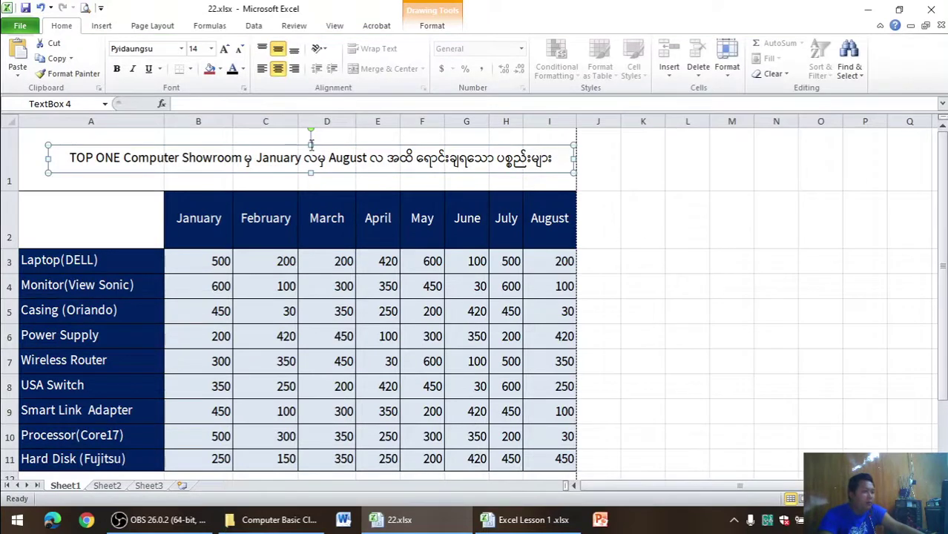
{"action": "left_click_drag", "start_coordinate": [554, 157], "coordinate": [70, 157]}
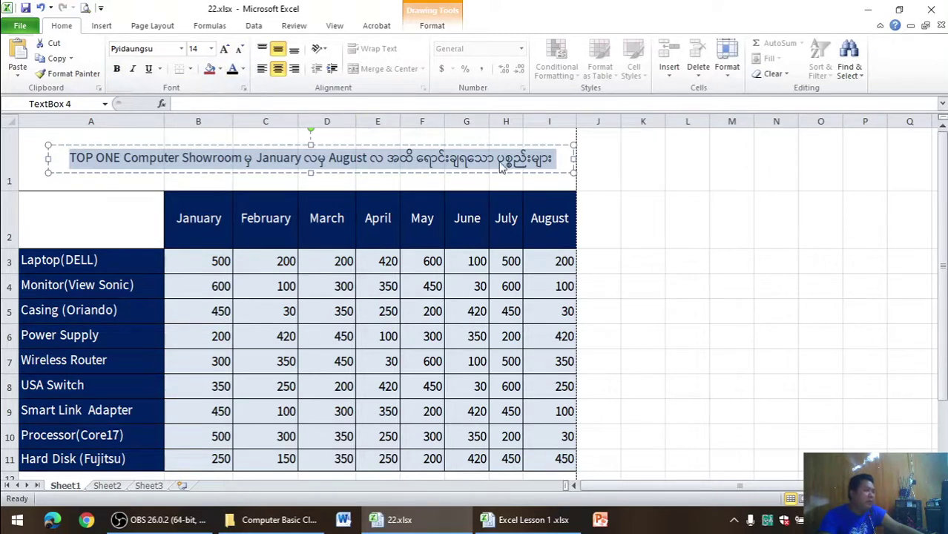
{"action": "left_click", "coordinate": [434, 26]}
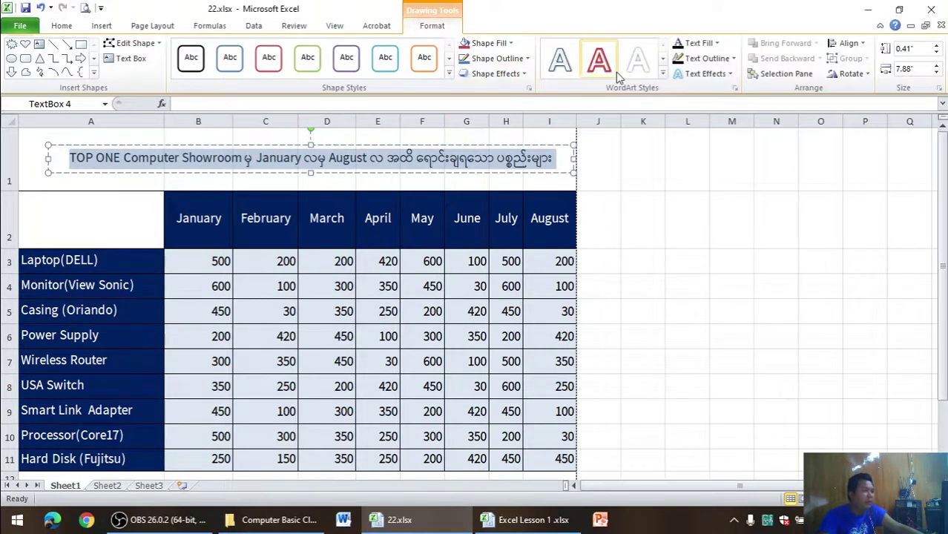
{"action": "left_click", "coordinate": [663, 63]}
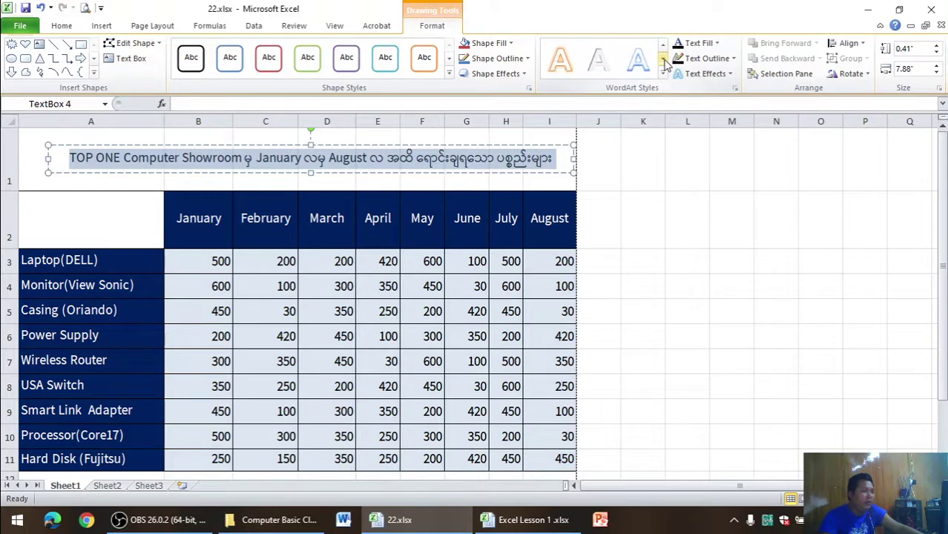
{"action": "left_click", "coordinate": [663, 59]}
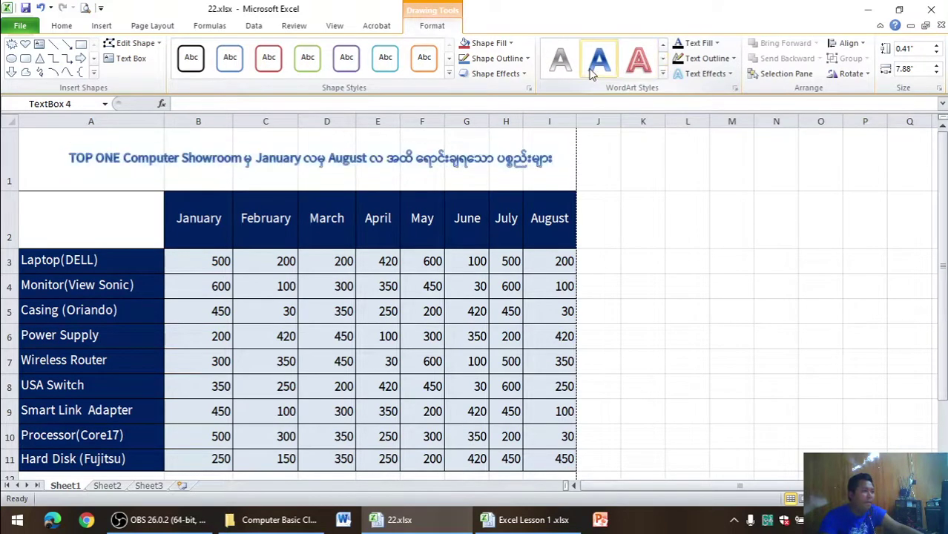
{"action": "left_click", "coordinate": [663, 59]}
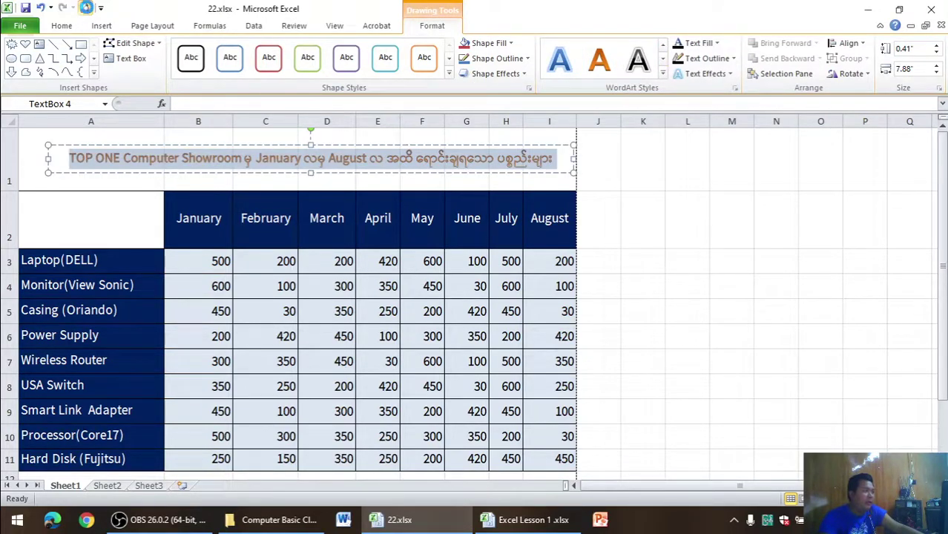
{"action": "left_click", "coordinate": [86, 8]}
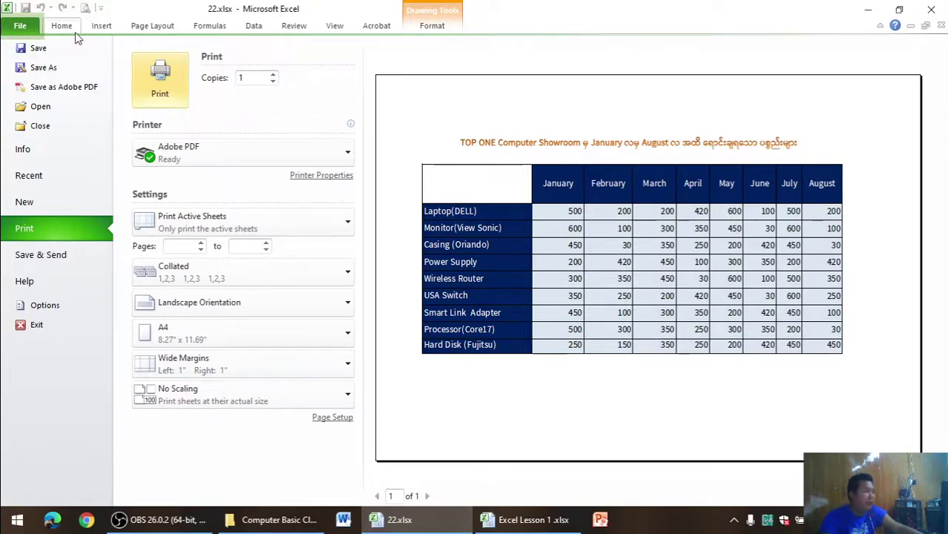
Start header editing from Insert > Header & Footer, then cancel it and begin switching back to Normal view.
{"action": "left_click", "coordinate": [100, 25]}
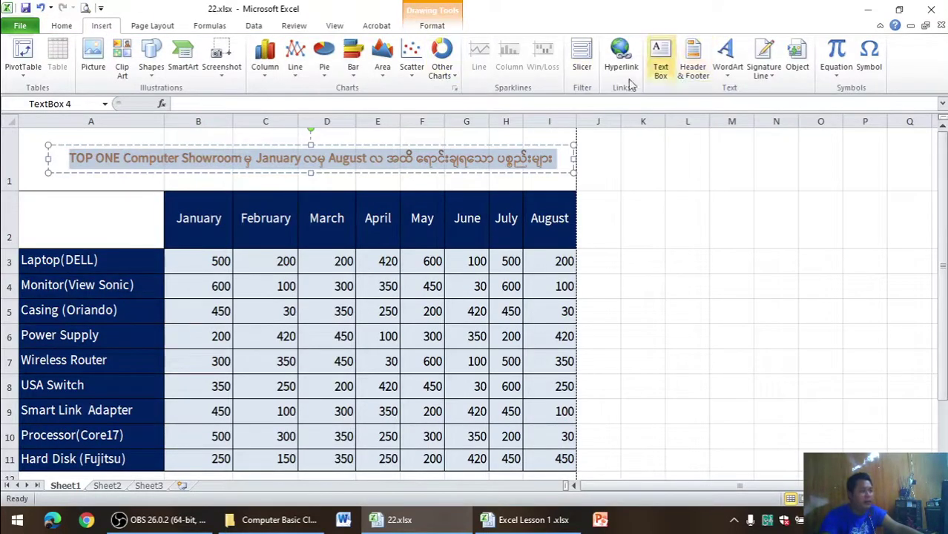
{"action": "left_click", "coordinate": [693, 70]}
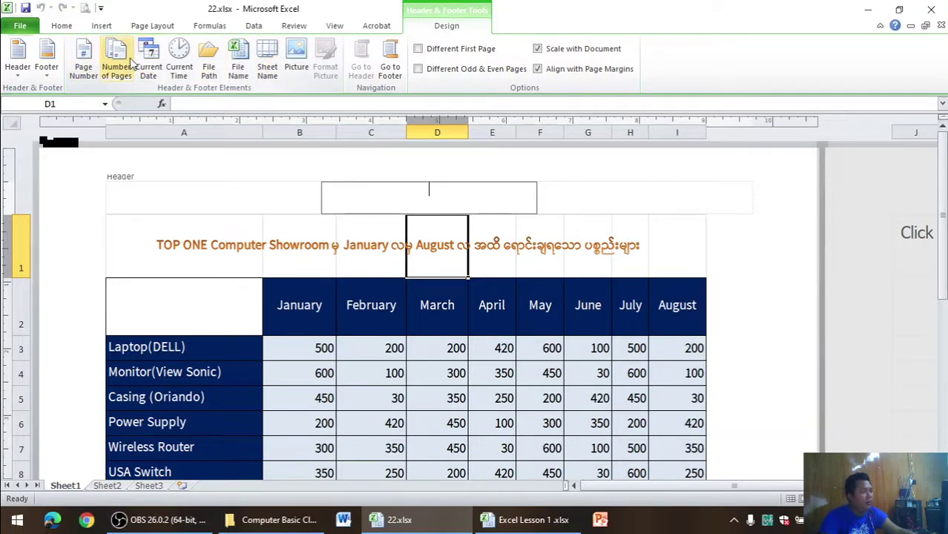
{"action": "key", "text": "Escape"}
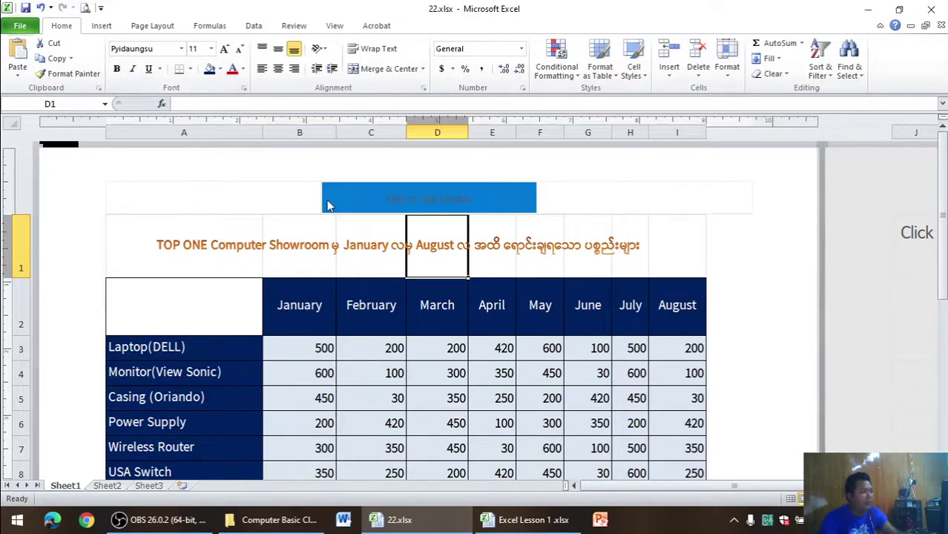
{"action": "key", "text": "alt+w"}
Finish switching to Normal view, select cell K1, and browse the Insert tab's WordArt and Equation galleries.
{"action": "key", "text": "l"}
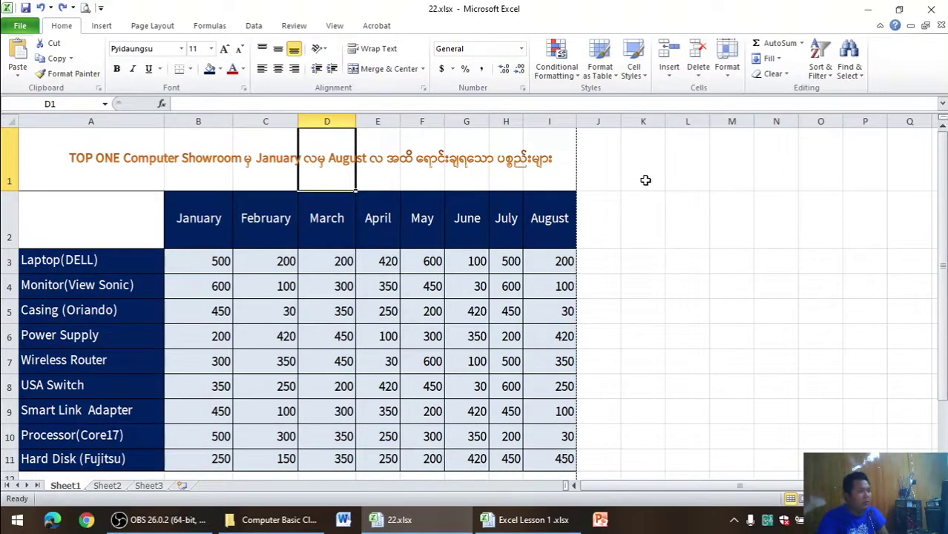
{"action": "left_click", "coordinate": [642, 178]}
{"action": "left_click", "coordinate": [102, 26]}
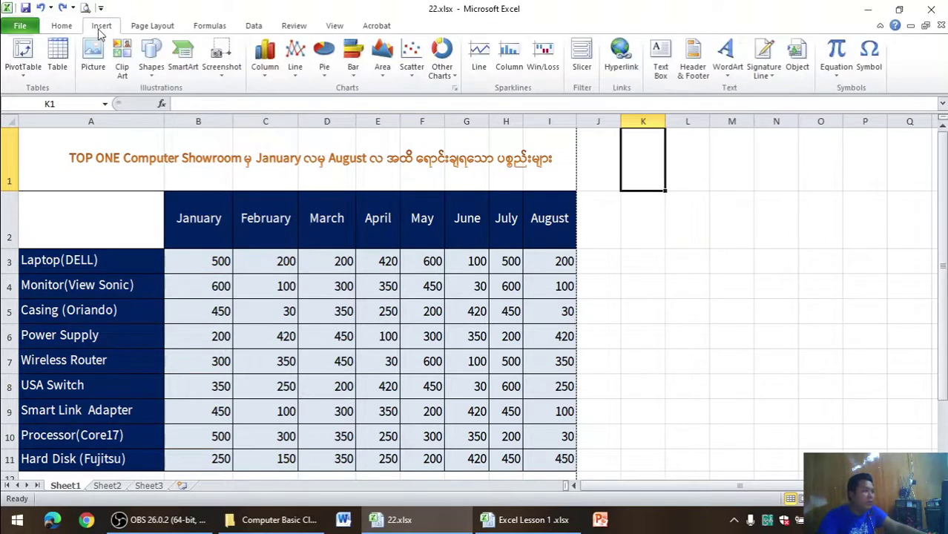
{"action": "left_click", "coordinate": [730, 78]}
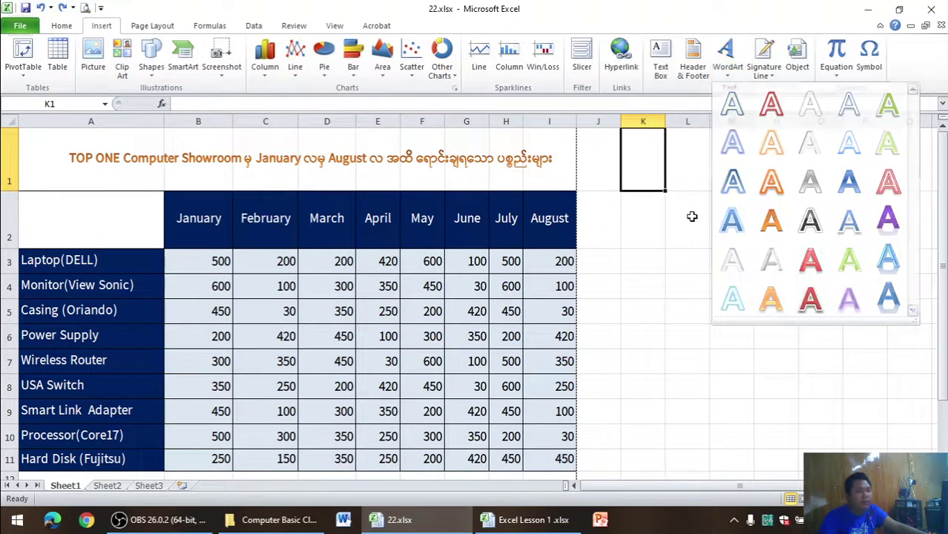
{"action": "left_click", "coordinate": [837, 74]}
Open and close the Symbol picker, select cell F1, and bring up the Page Layout commands.
{"action": "left_click", "coordinate": [868, 60]}
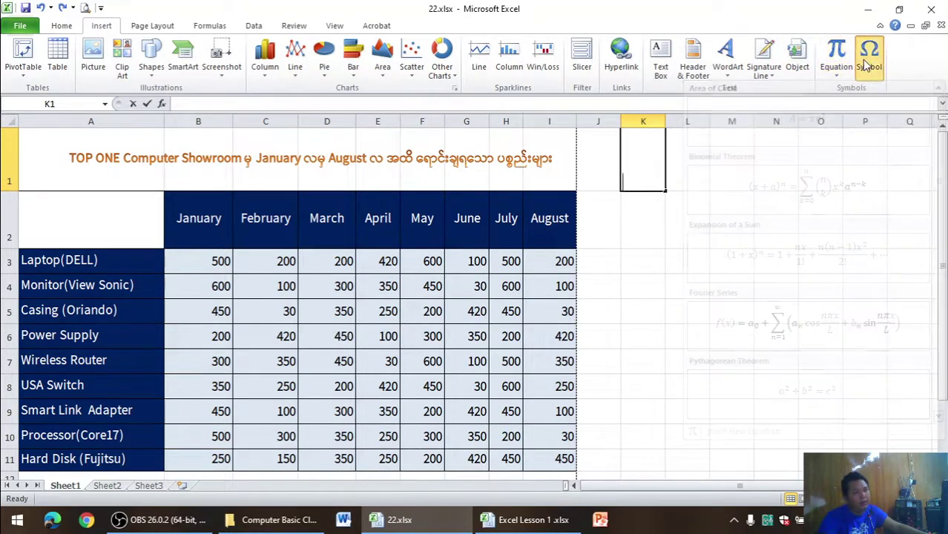
{"action": "left_click", "coordinate": [878, 110]}
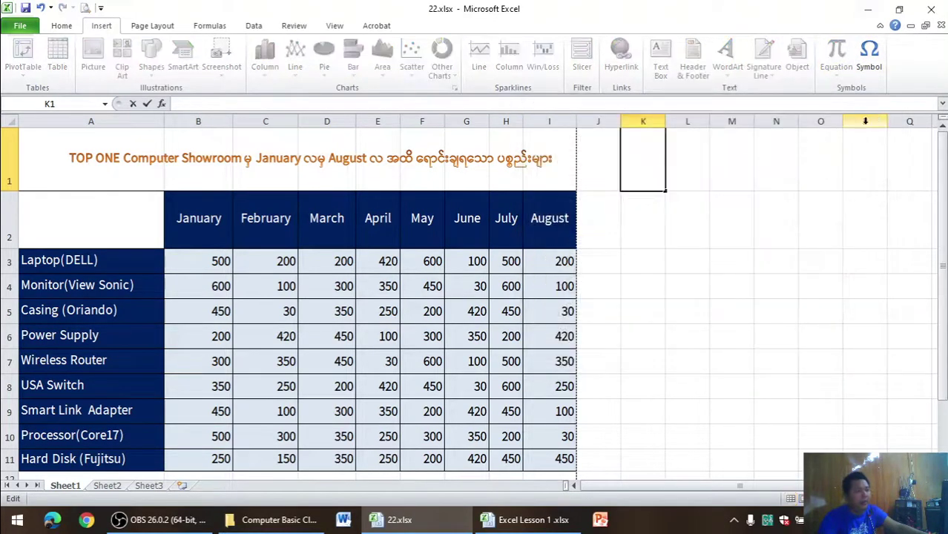
{"action": "left_click", "coordinate": [423, 185]}
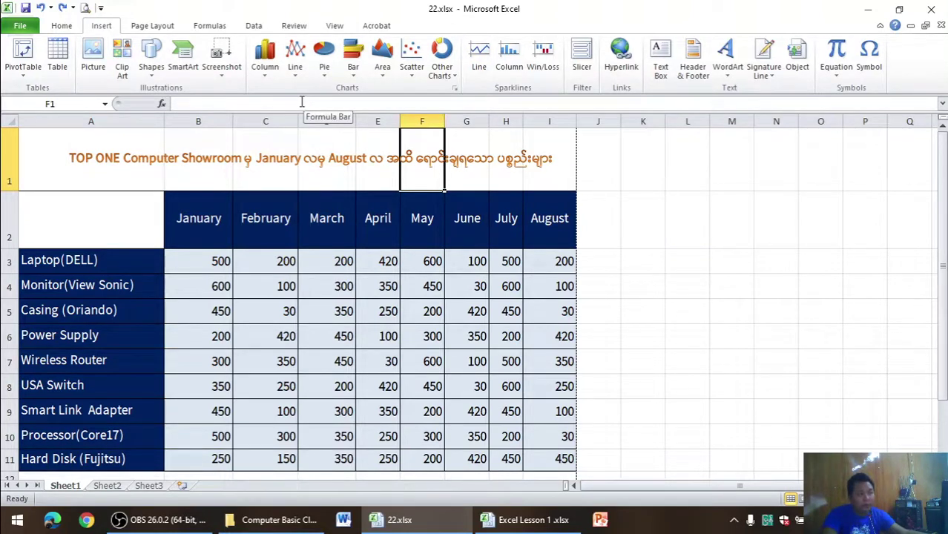
{"action": "left_click", "coordinate": [146, 28]}
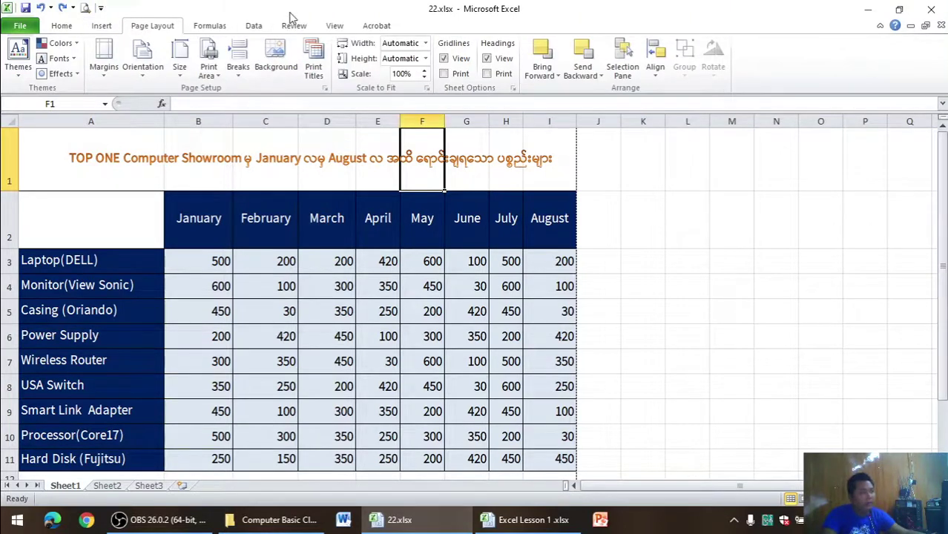